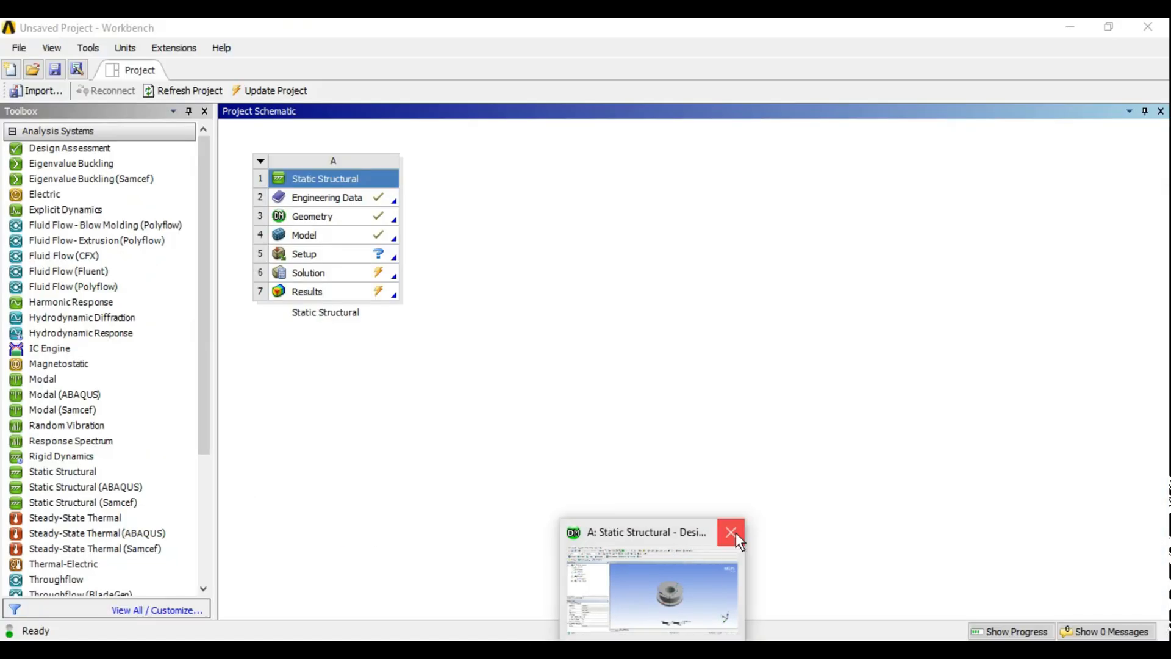
Close the geometry editor and delete the existing Static Structural system from the project schematic.
left_click(736, 532)
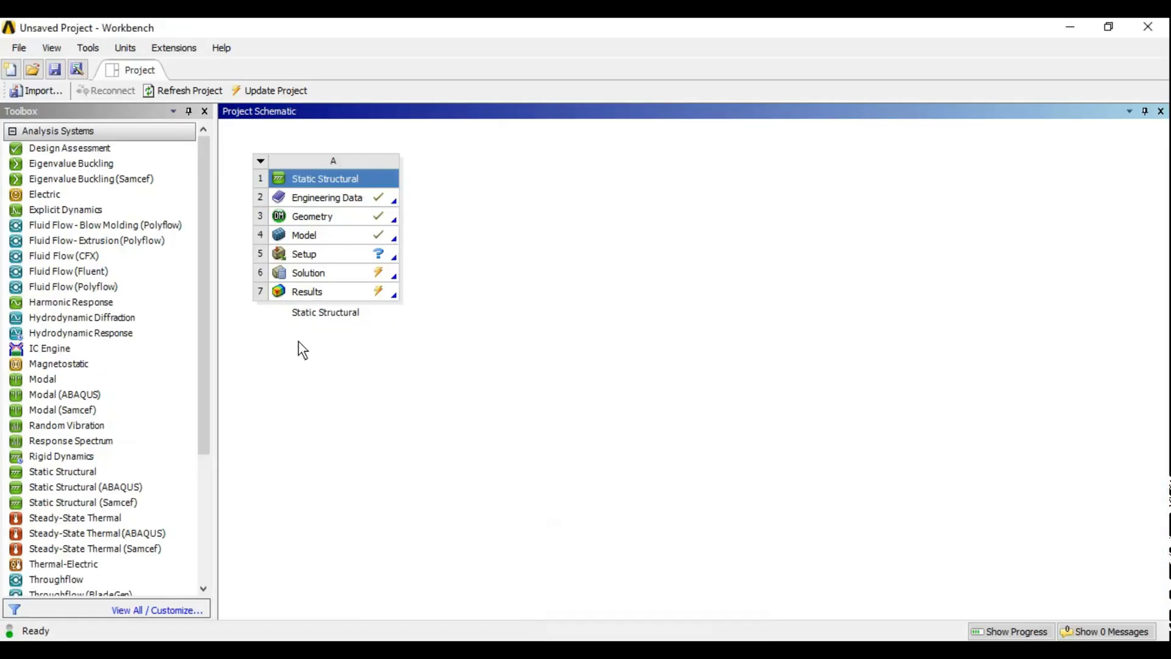
left_click(261, 160)
left_click(299, 305)
left_click(591, 363)
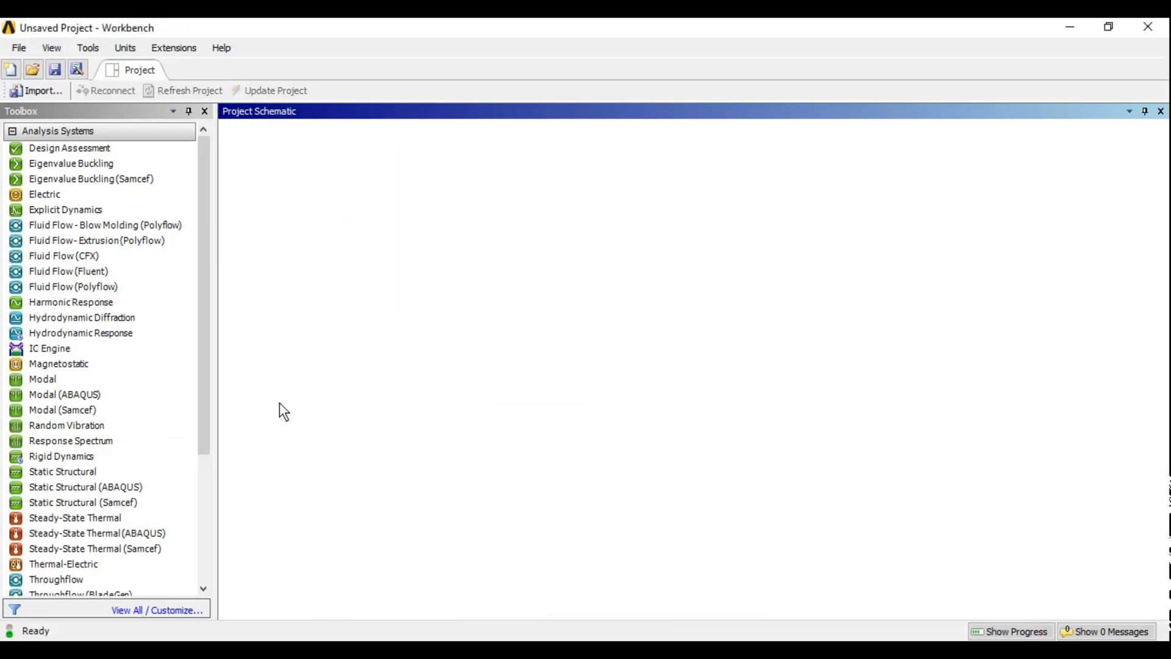
Add a new Static Structural system to the schematic and import the Pinch geometry file into it.
left_click_drag(86, 470, 327, 199)
left_click(439, 374)
left_click(324, 216)
right_click(342, 215)
mouse_move(433, 274)
left_click(573, 263)
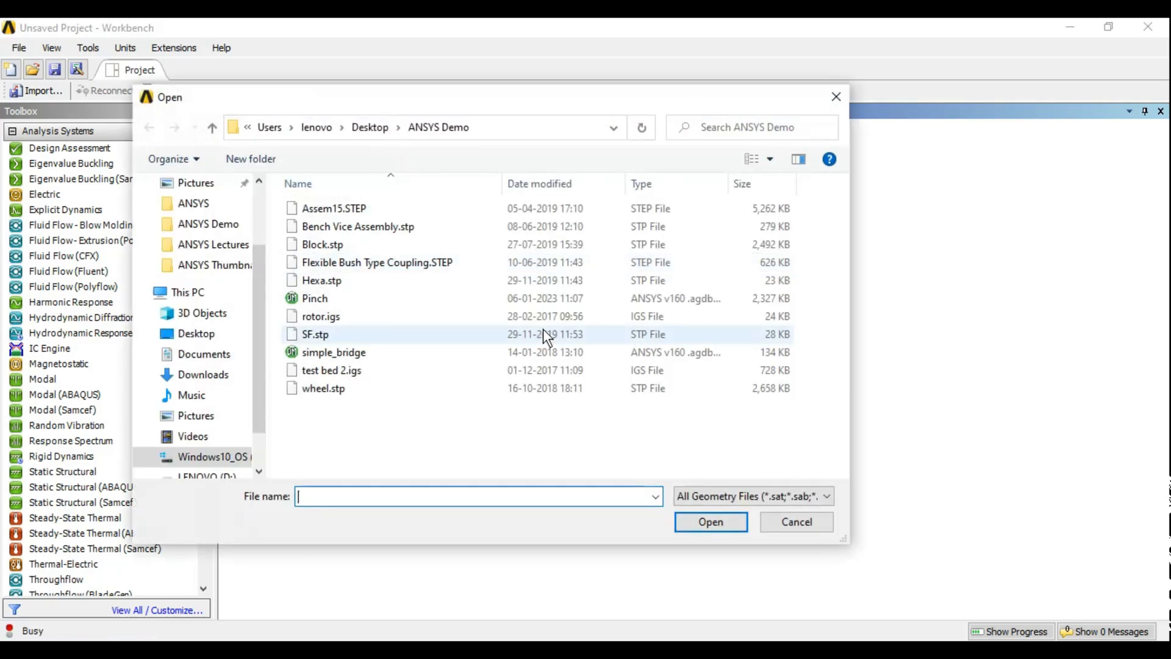
left_click(339, 299)
left_click(709, 521)
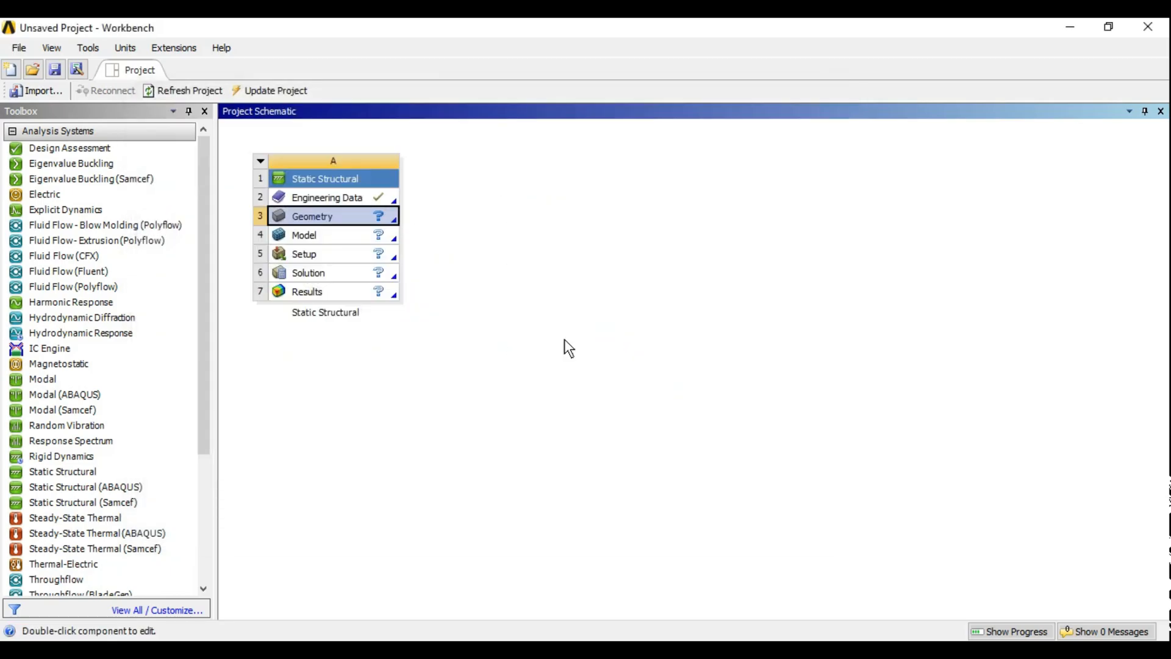
Open the system's Model in Mechanical and inspect the imported two-cylinder body and its geometry entry.
left_click(317, 238)
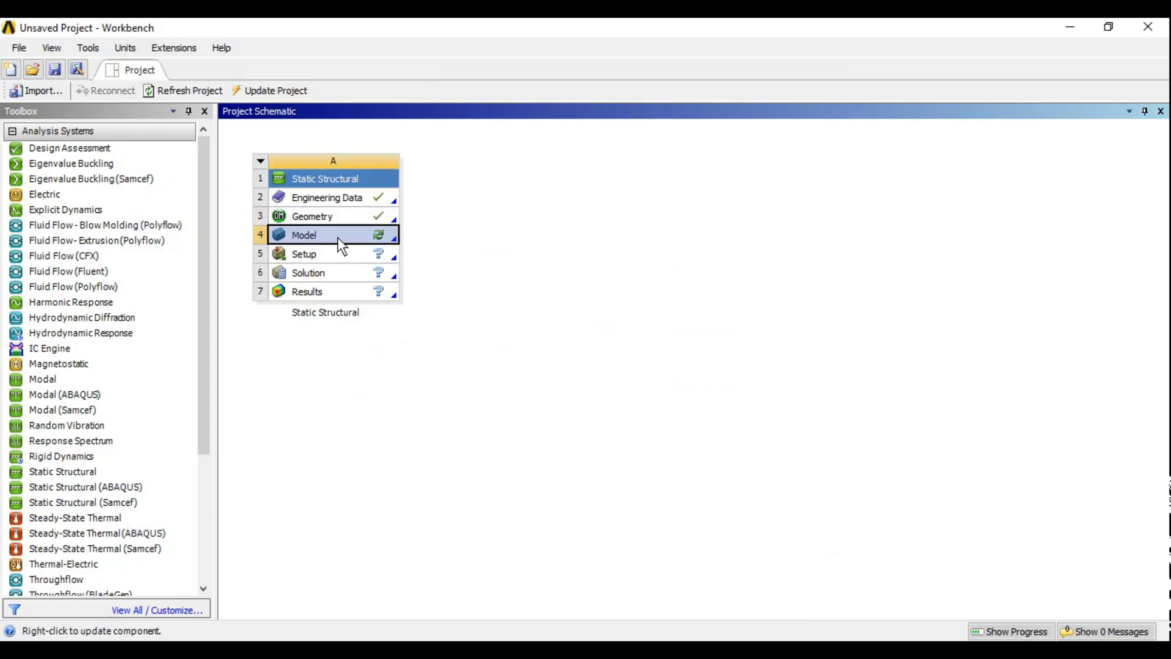
double_click(303, 237)
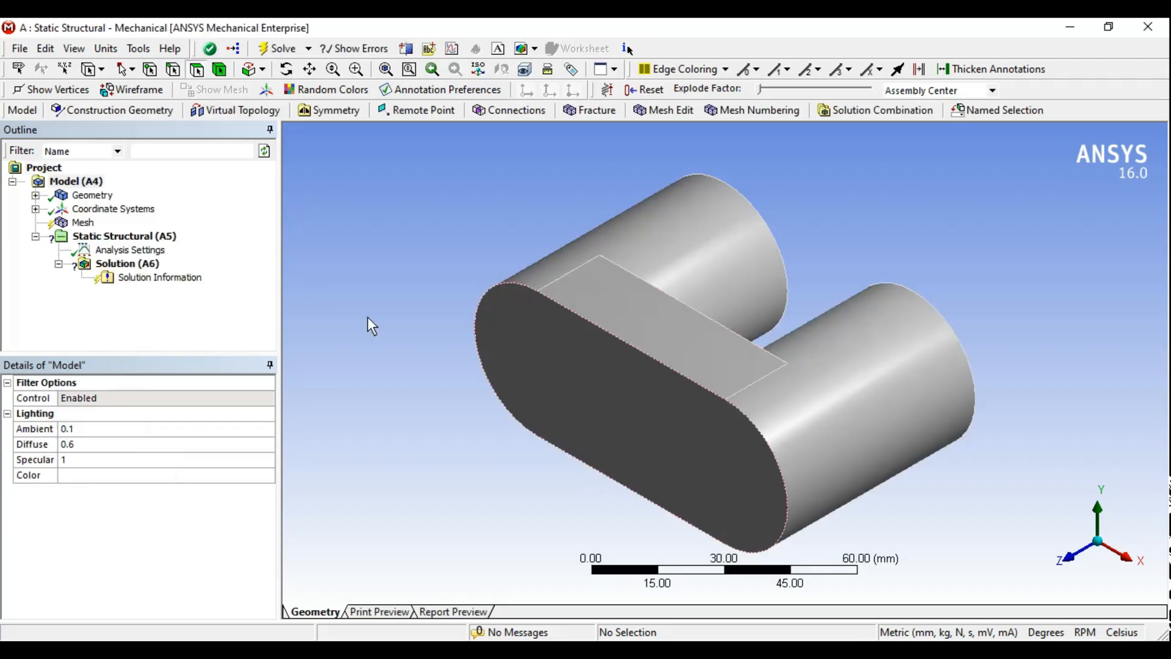
middle_click_drag(460, 242, 610, 415)
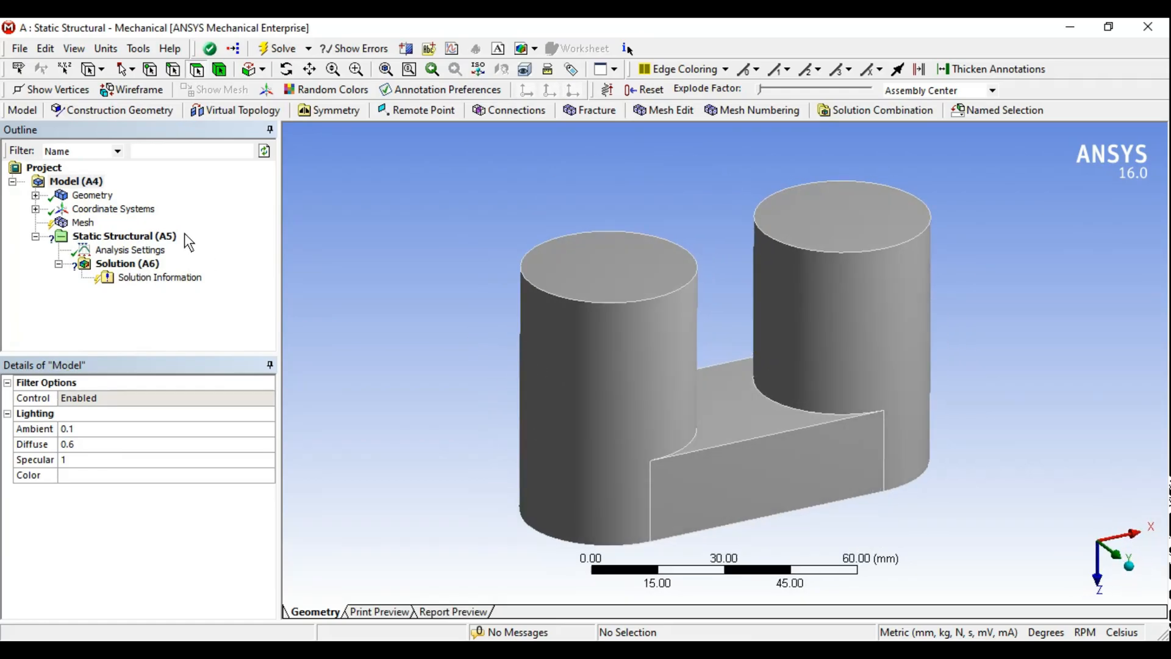
middle_click_drag(827, 516, 723, 462, "ctrl")
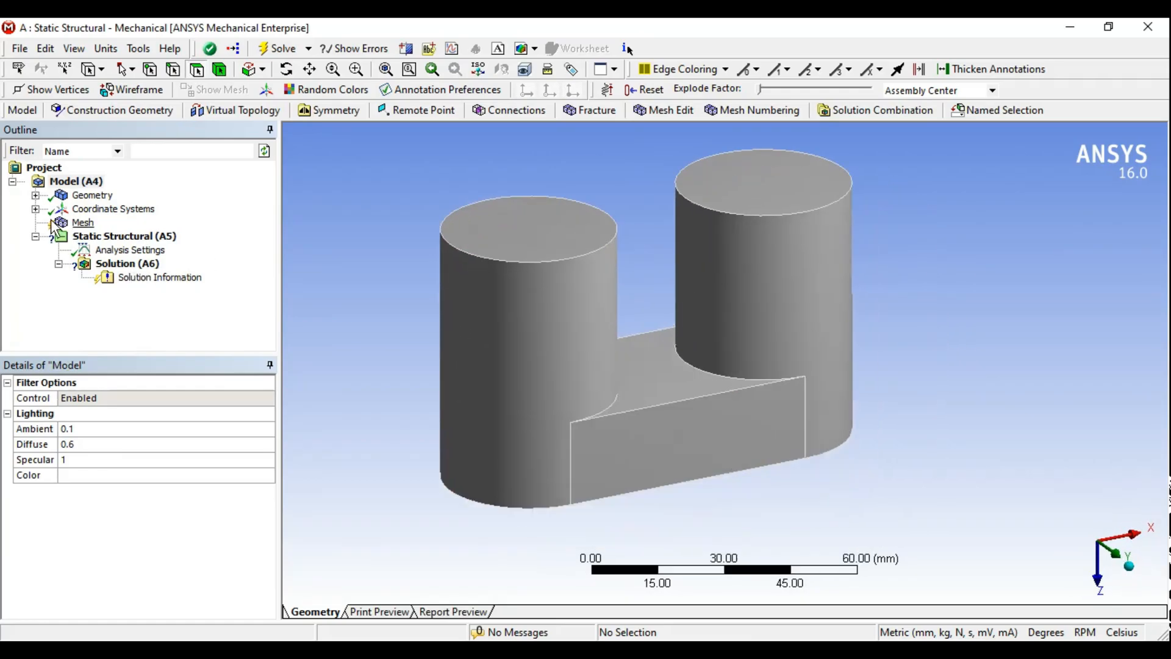
left_click(35, 195)
left_click(105, 209)
left_click(35, 195)
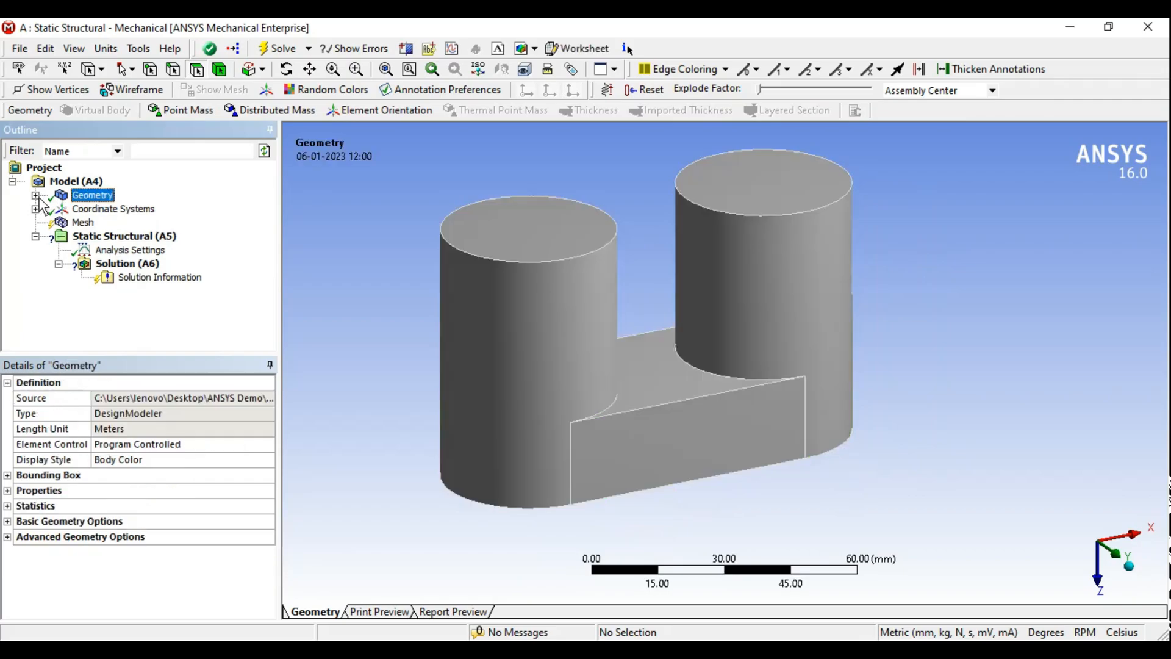
middle_click_drag(748, 467, 568, 359)
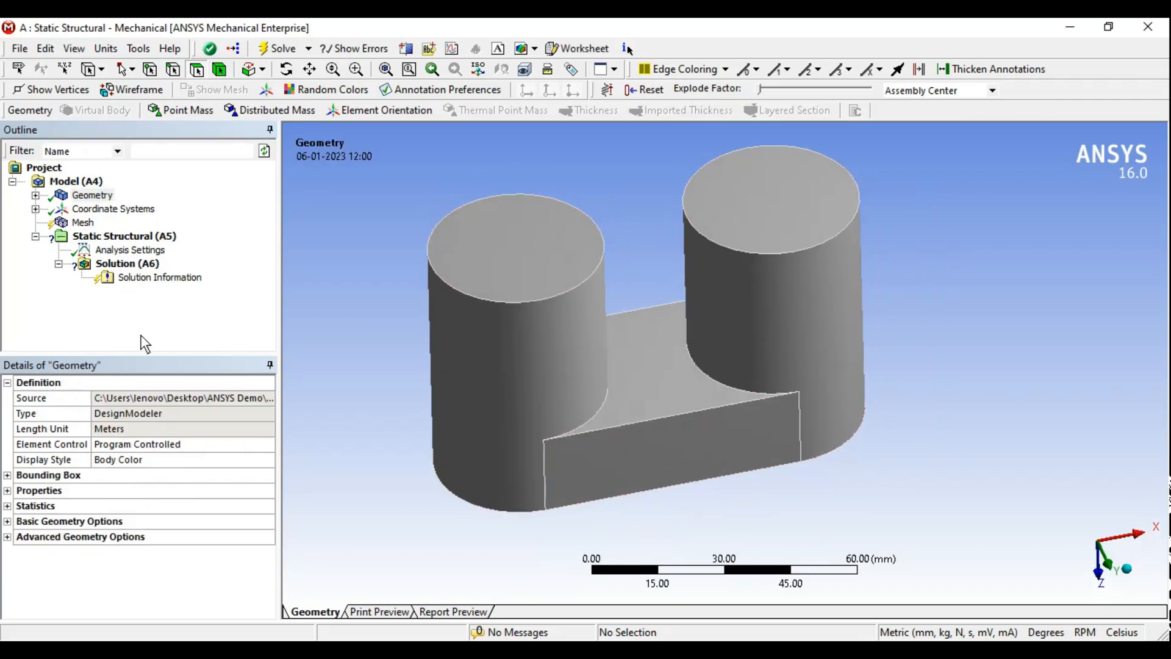
Generate the mesh with the default settings.
left_click(82, 222)
left_click(72, 111)
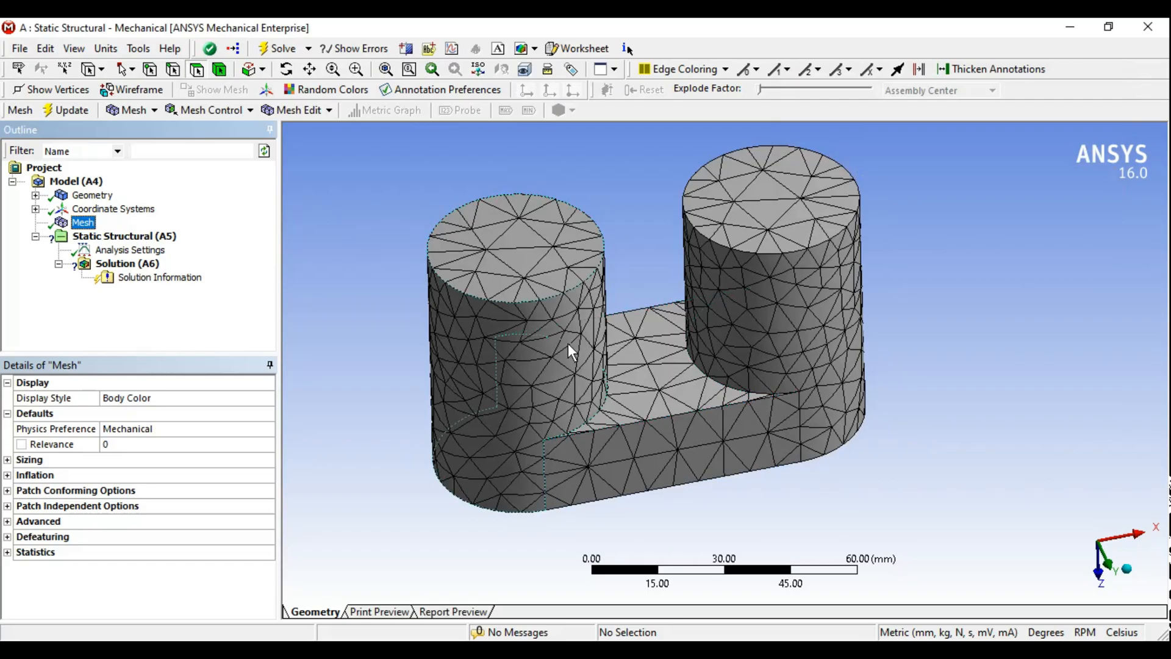
Examine the mesh in the narrow corners where the cylinders meet the connecting block's upper edge.
middle_click_drag(824, 526, 906, 461, "ctrl")
scroll(882, 490, "up", 6)
middle_click_drag(719, 435, 746, 433, "ctrl")
scroll(763, 428, "up", 15)
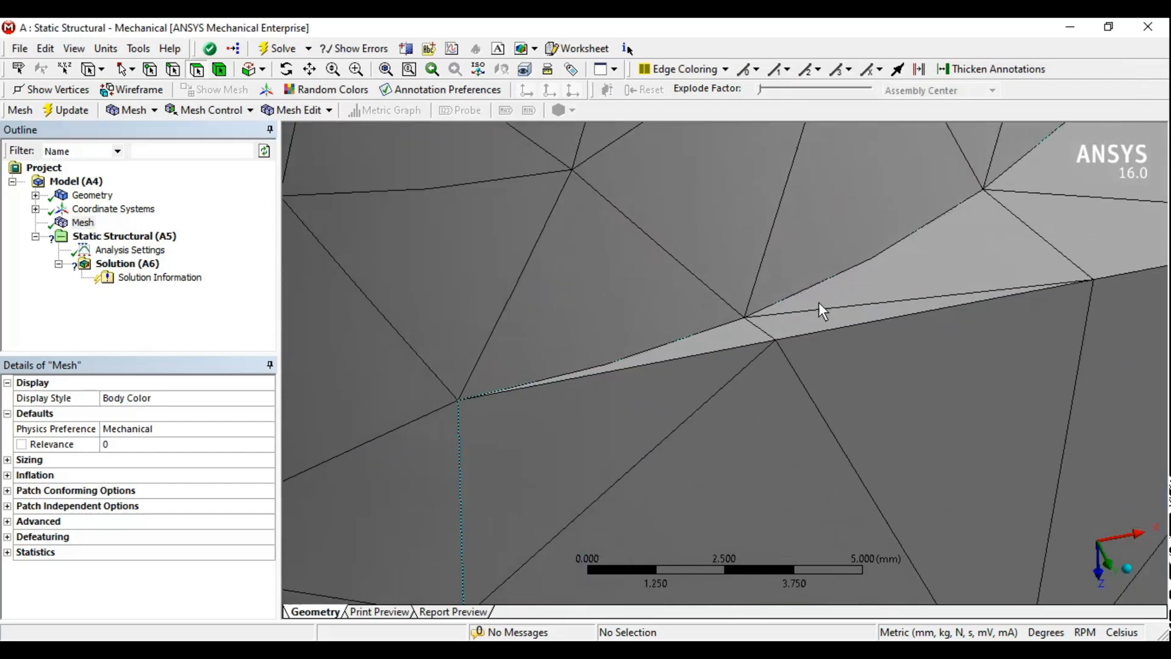
scroll(888, 440, "down", 3)
scroll(890, 441, "down", 8)
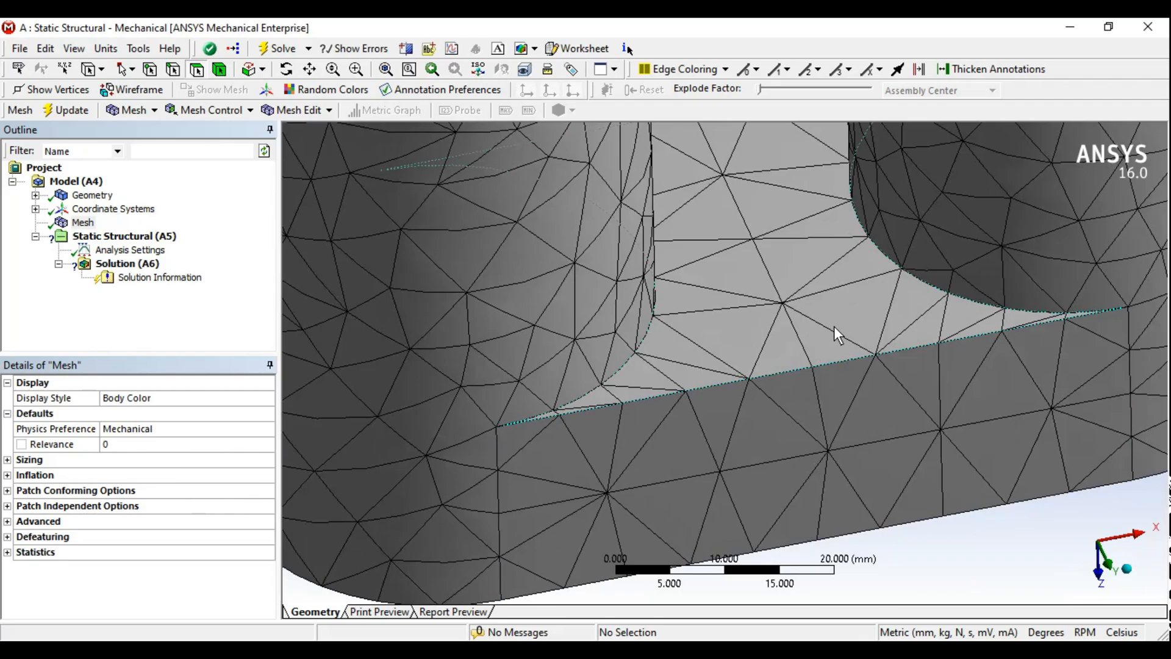
scroll(895, 397, "up", 6)
scroll(856, 440, "up", 4)
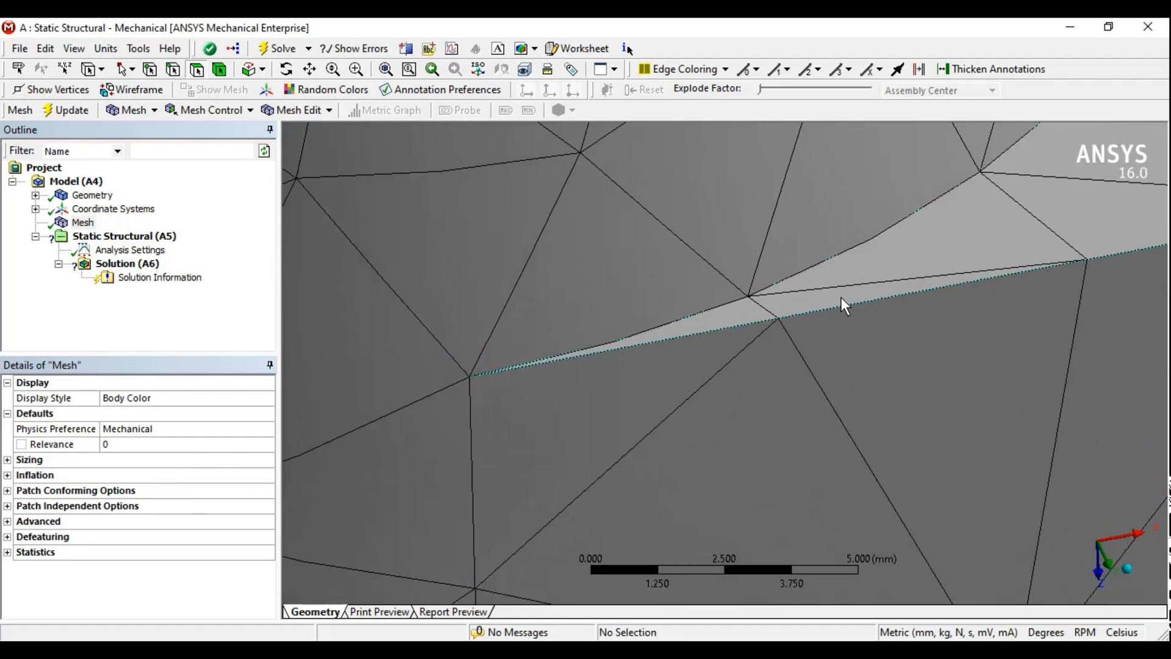
scroll(840, 298, "down", 15)
middle_click_drag(848, 286, 755, 323, "ctrl")
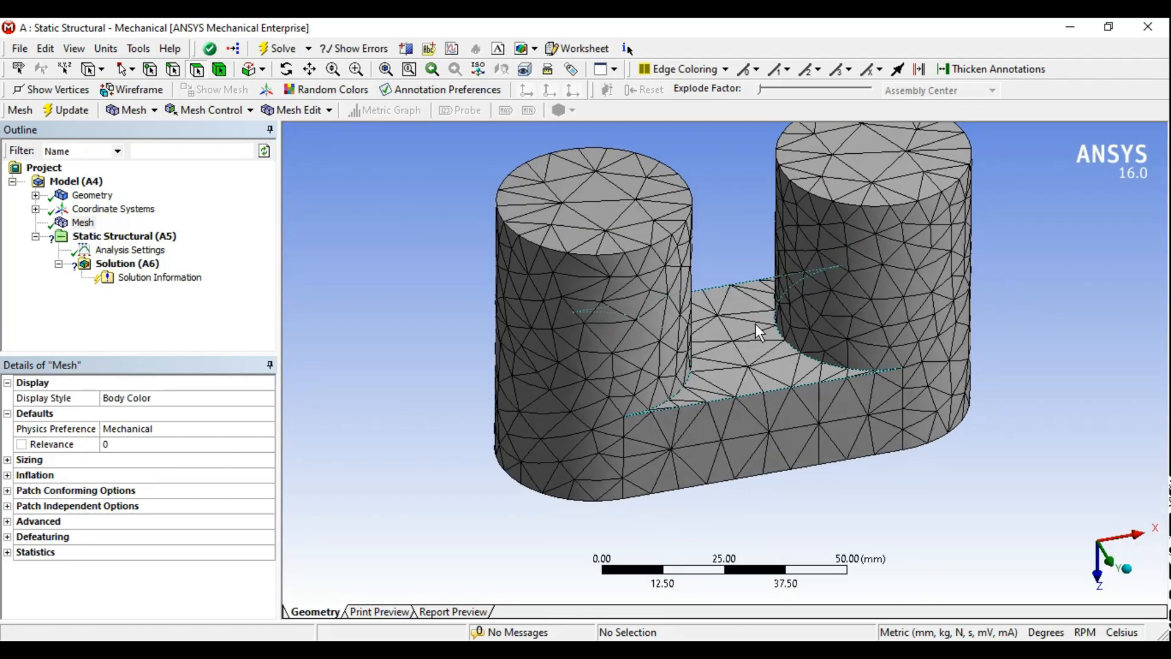
Set the mesh metric to Element Quality in the mesh statistics and enlarge the metrics chart.
left_click(7, 552)
left_click(159, 598)
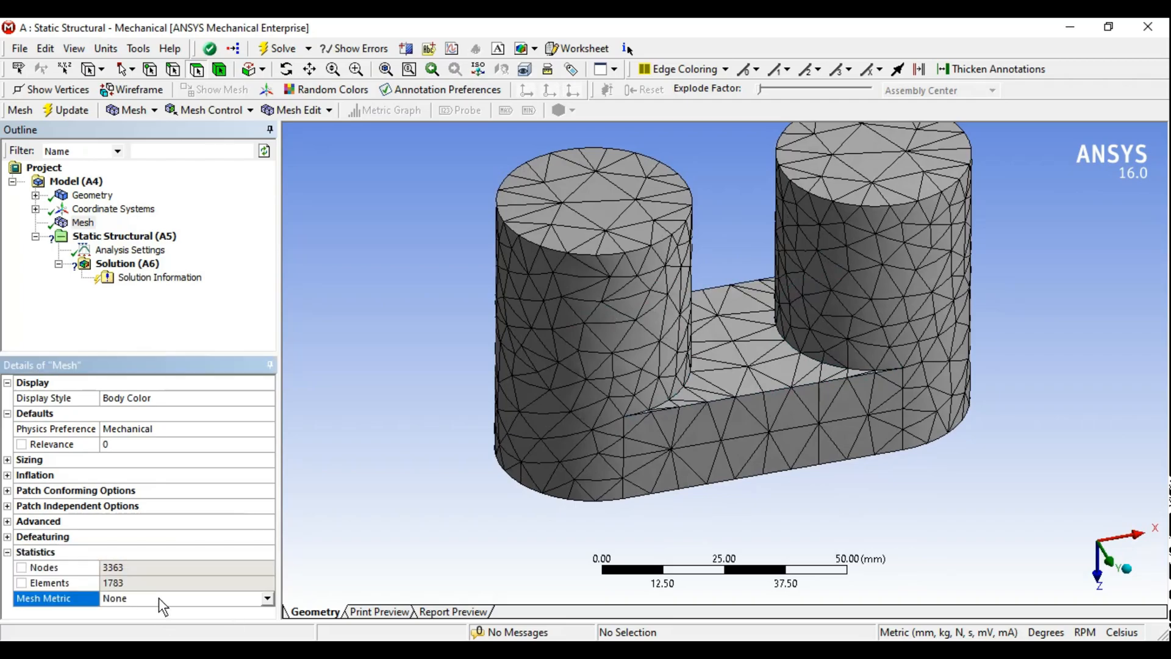
left_click(266, 597)
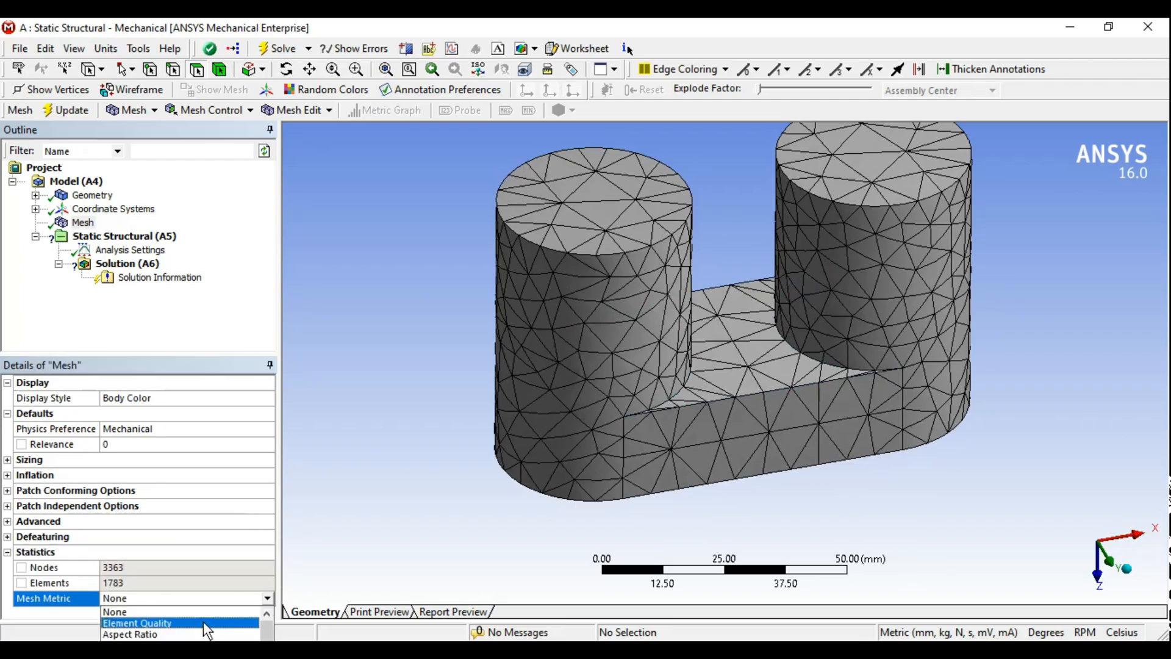
left_click(159, 622)
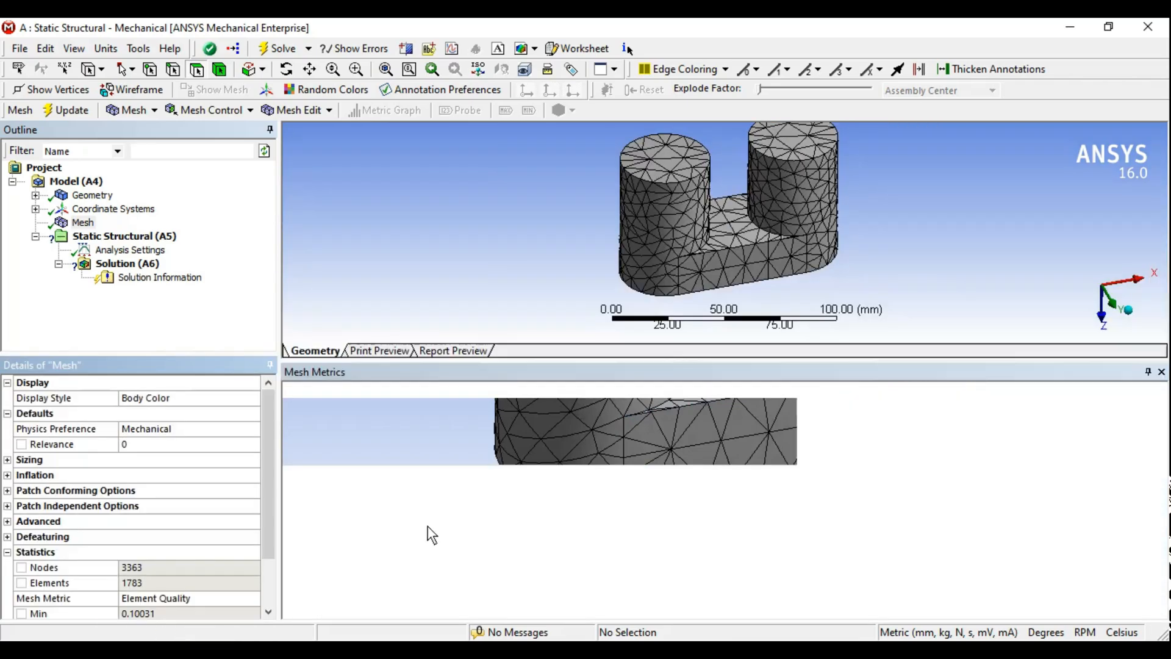
left_click_drag(687, 361, 687, 348)
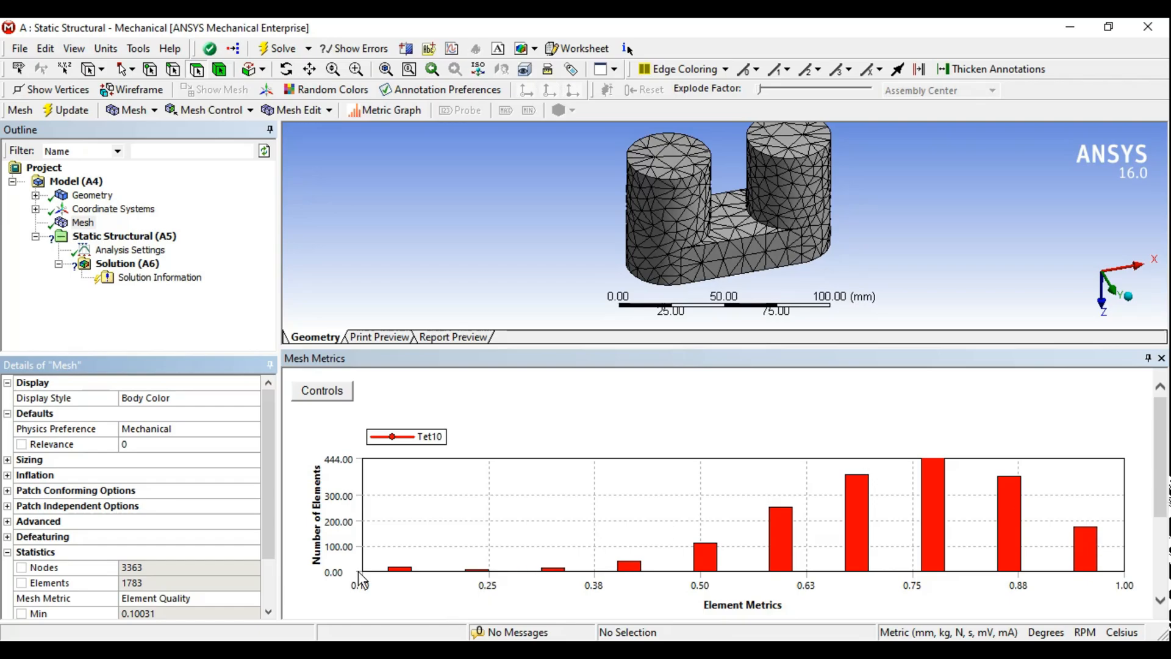
Isolate the elements of the lowest-quality bar in the metrics chart and enlarge the model view.
left_click(400, 569)
mouse_move(758, 309)
middle_mouse_down()
mouse_move(755, 240)
mouse_move(759, 343)
middle_mouse_up()
left_click_drag(746, 348, 755, 431)
middle_click_drag(653, 303, 660, 334)
scroll(660, 334, "up", 3)
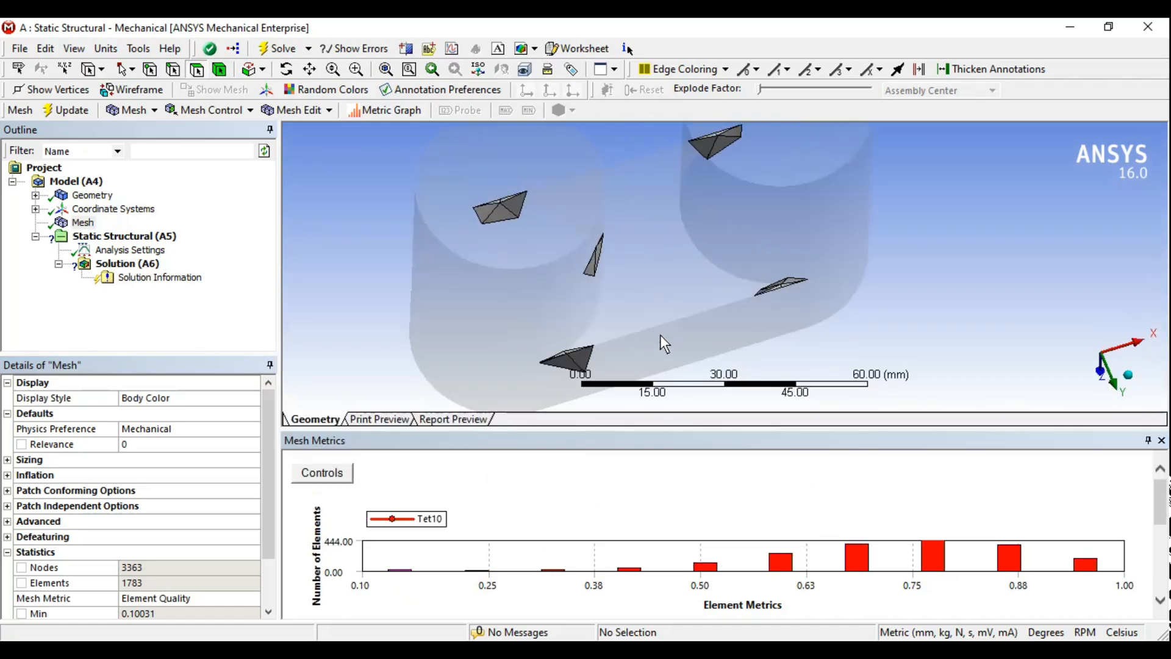
Examine where the isolated low-quality elements lie around the cylinders and the connecting block.
scroll(660, 334, "up", 5)
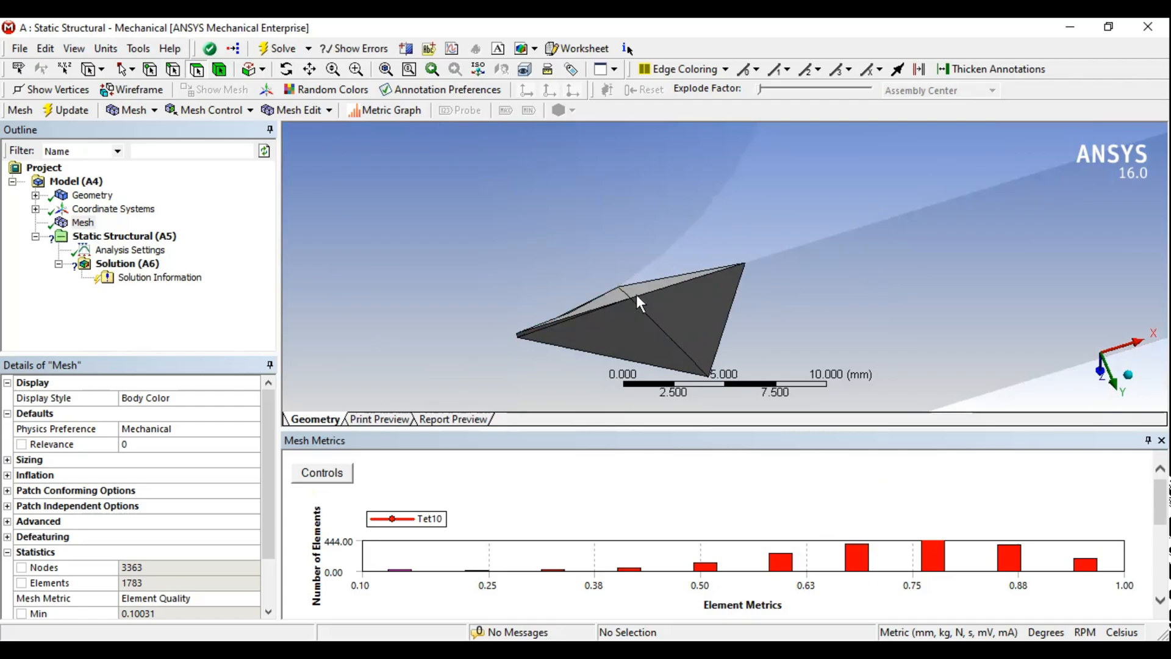
middle_click_drag(816, 267, 550, 325, "ctrl")
scroll(550, 325, "down", 2)
middle_click_drag(875, 261, 626, 373, "ctrl")
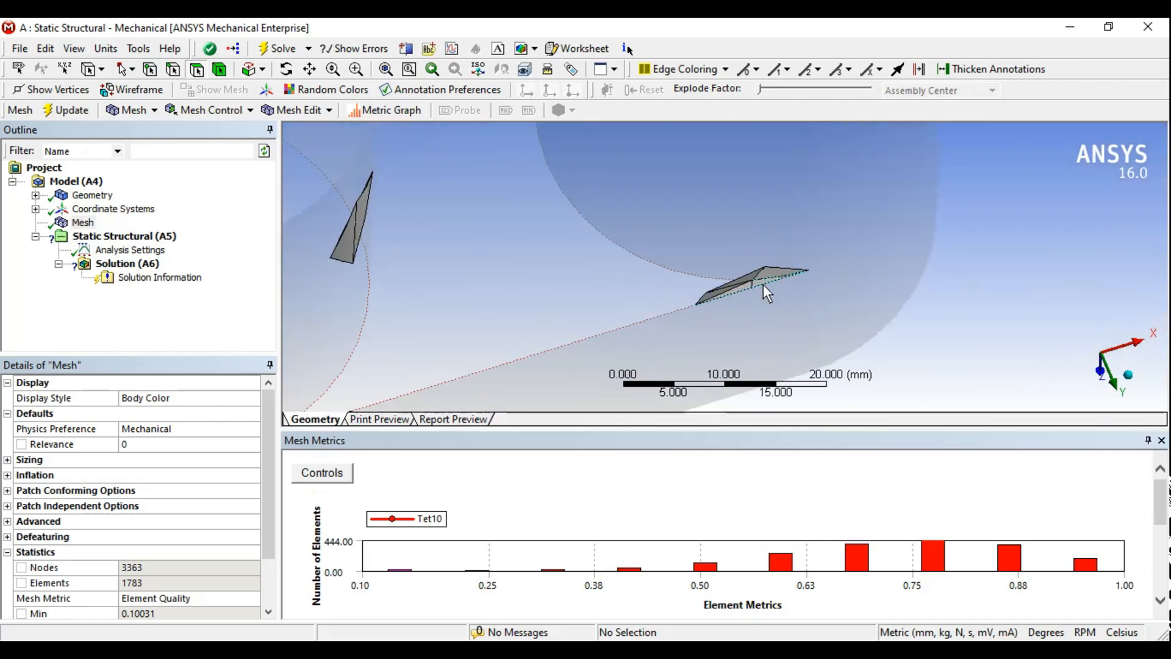
scroll(763, 292, "down", 5)
middle_click_drag(762, 290, 783, 252)
scroll(613, 266, "up", 5)
middle_click_drag(862, 266, 723, 254)
scroll(724, 255, "down", 3)
scroll(729, 273, "up", 5)
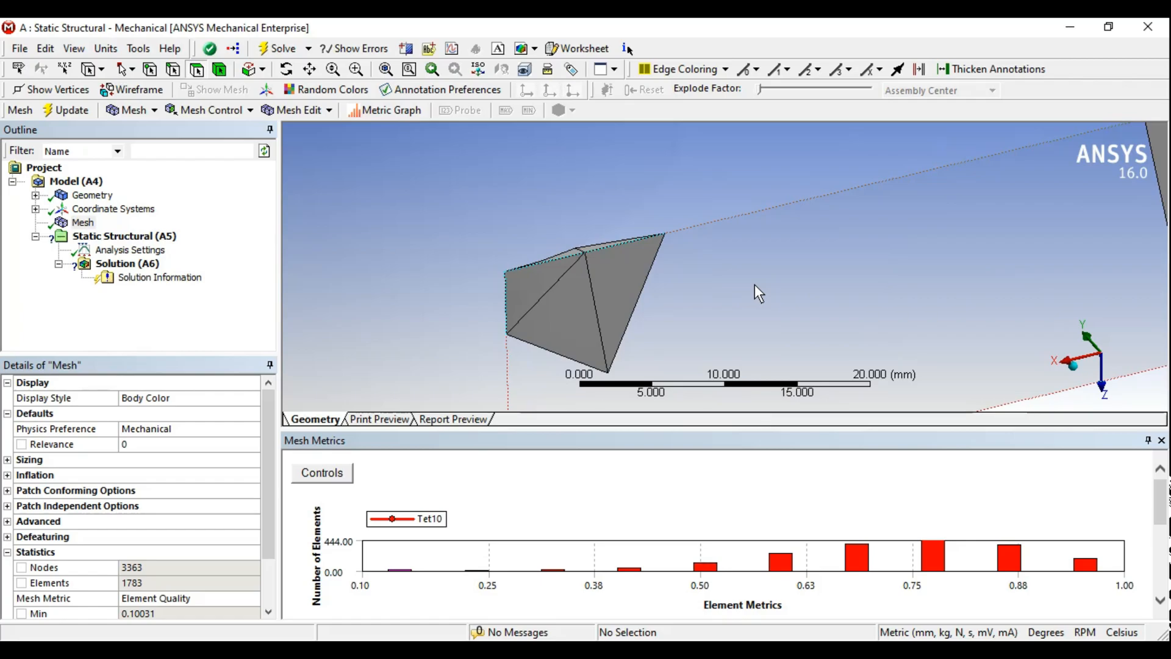
Examine the shape of the low-quality elements at one pinched corner, including their thin upper faces and sharp tip.
middle_click_drag(710, 306, 706, 294)
scroll(706, 295, "up", 4)
middle_click_drag(403, 149, 611, 238, "ctrl")
scroll(623, 287, "down", 2)
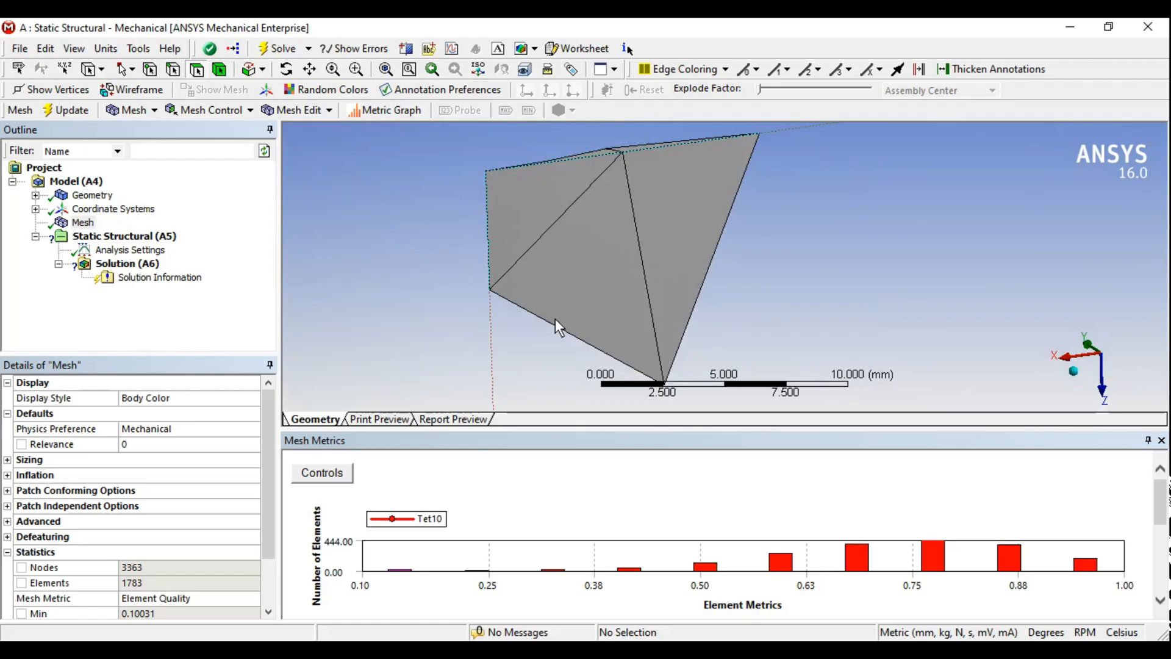
middle_click_drag(619, 287, 650, 258)
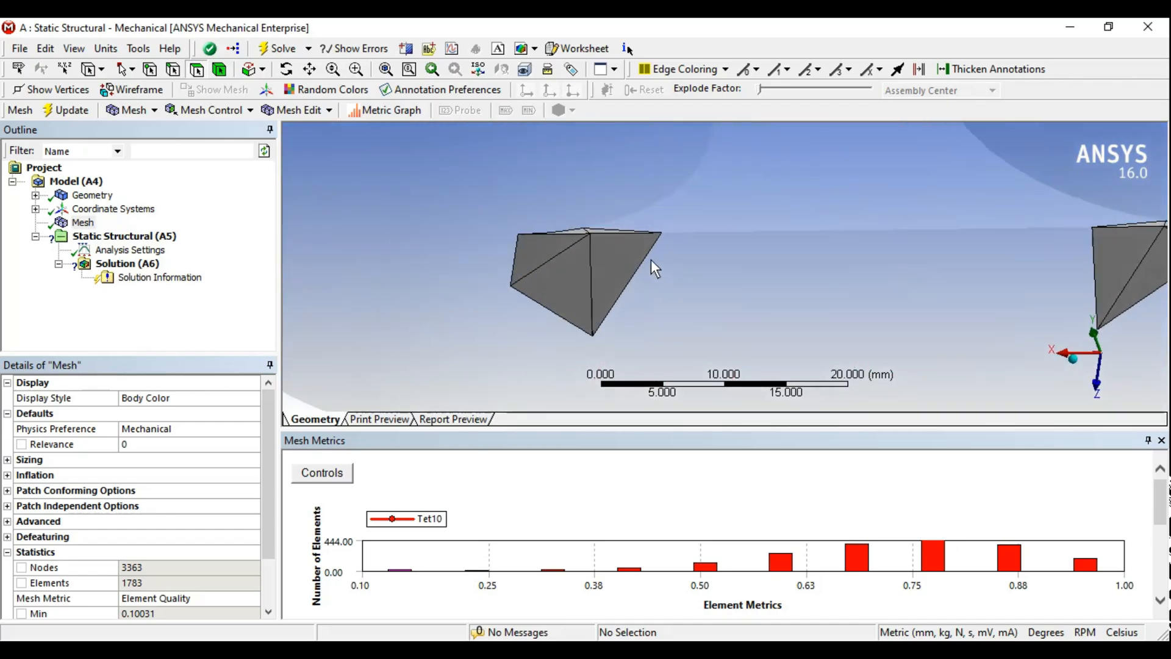
scroll(616, 275, "up", 3)
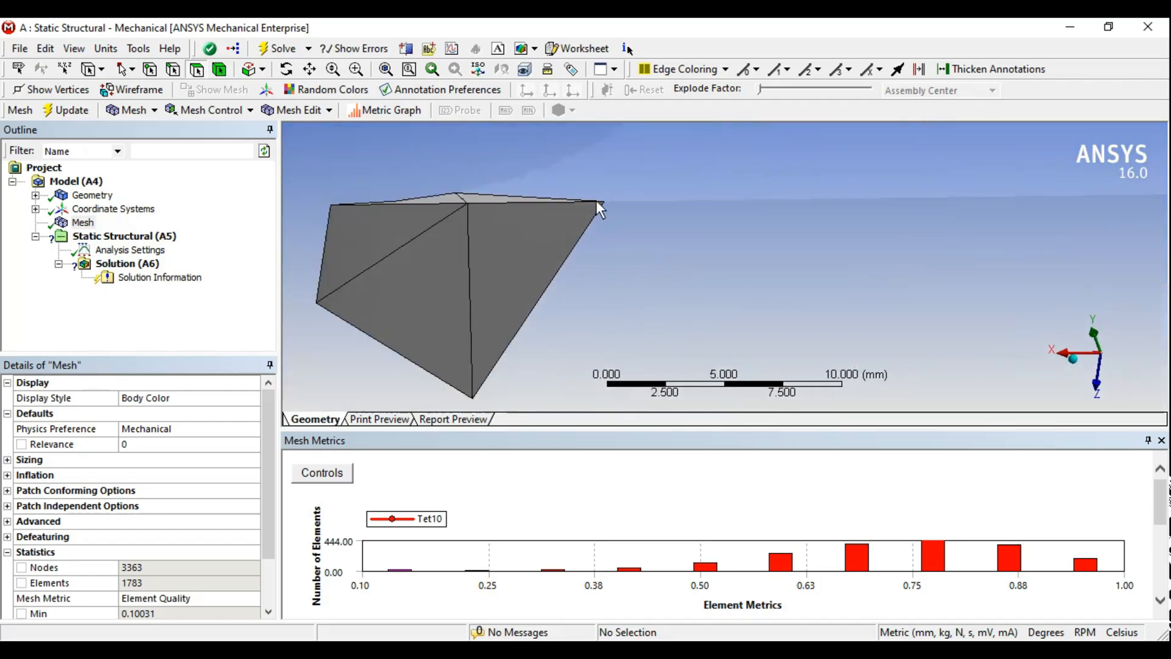
middle_click_drag(492, 375, 700, 282)
scroll(700, 305, "up", 4)
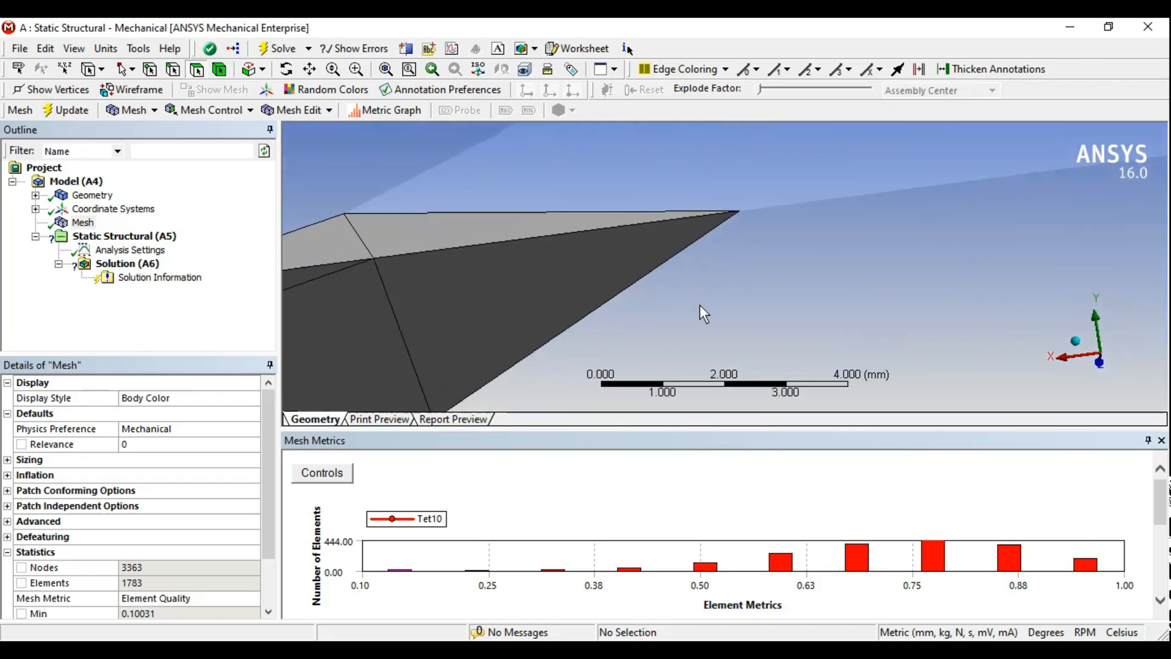
middle_click_drag(614, 215, 655, 295)
scroll(653, 329, "down", 4)
left_click(598, 298)
scroll(655, 295, "down", 5)
left_click(707, 370)
scroll(686, 291, "up", 5)
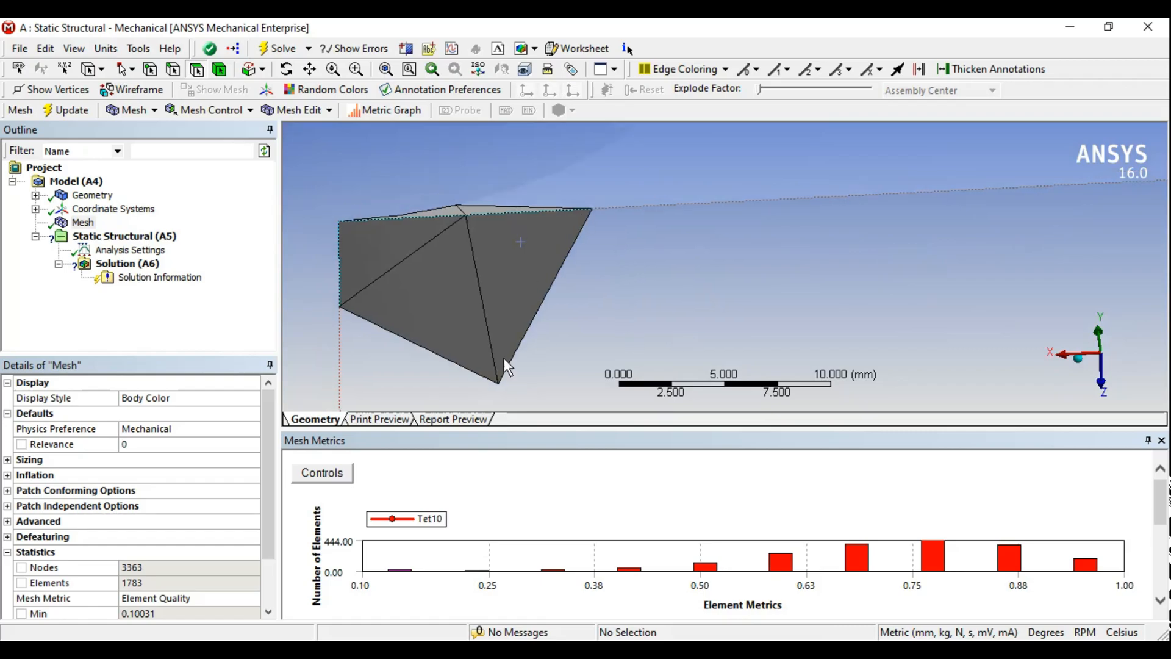
middle_click_drag(547, 256, 555, 307)
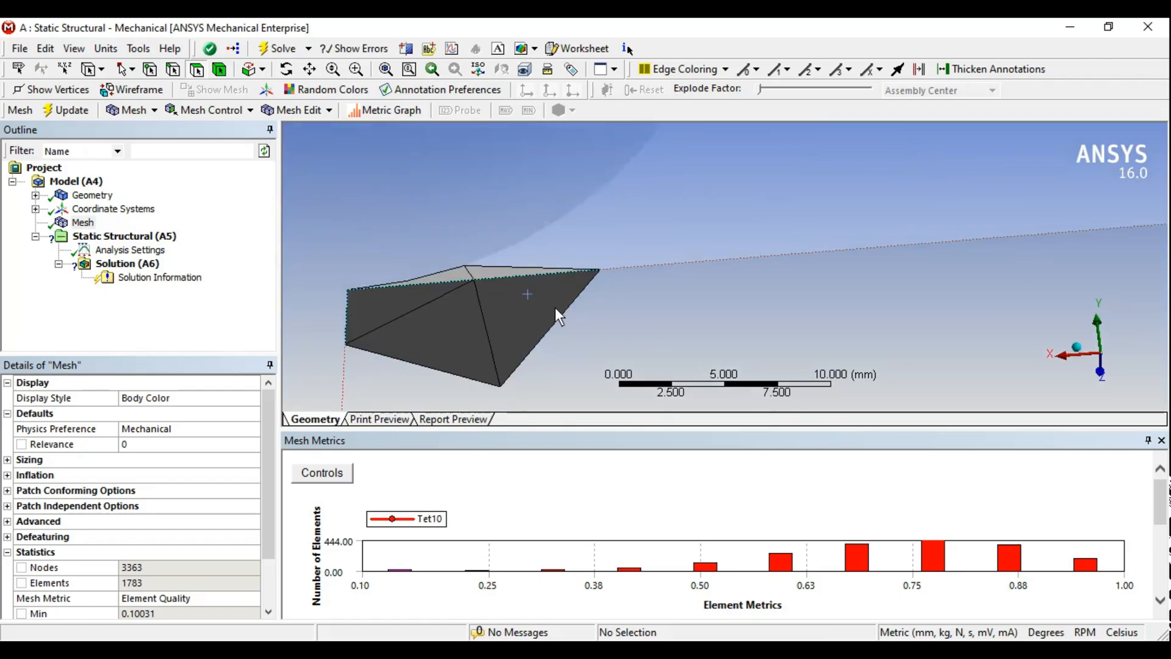
scroll(440, 282, "up", 3)
middle_click_drag(439, 281, 755, 285, "ctrl")
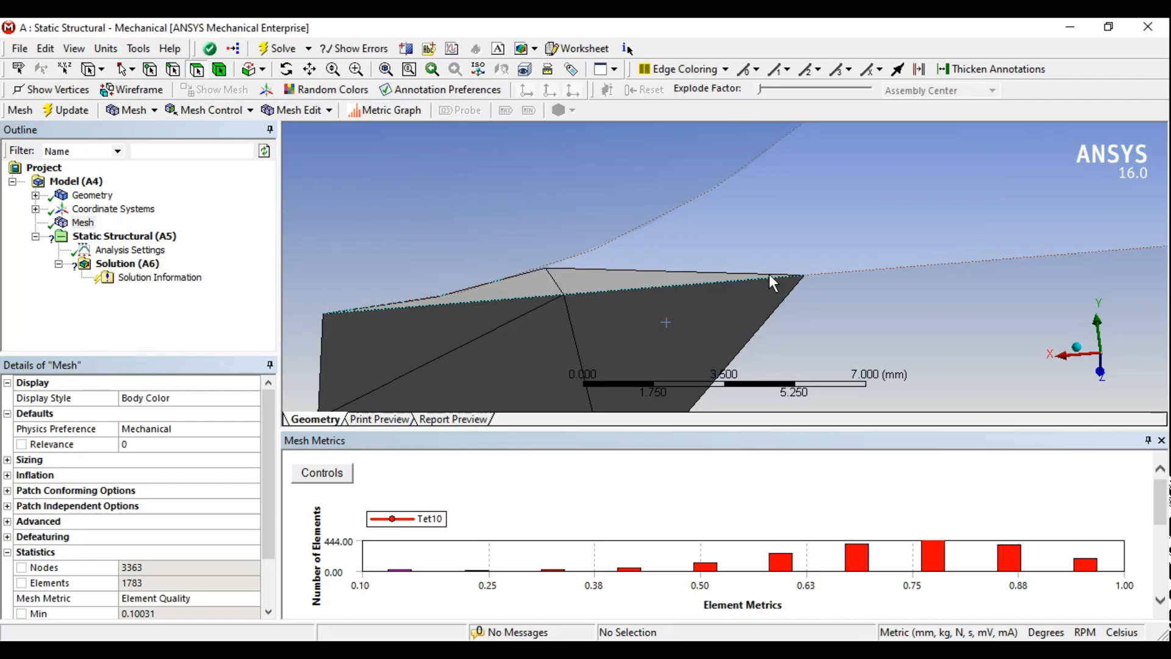
Compare the low-quality elements across the whole body with a close-up of the short edge at the pinched corner.
scroll(625, 282, "down", 4)
middle_click_drag(626, 280, 687, 263)
scroll(687, 263, "down", 3)
middle_click_drag(793, 185, 589, 246, "ctrl")
scroll(638, 237, "down", 2)
scroll(589, 246, "down", 1)
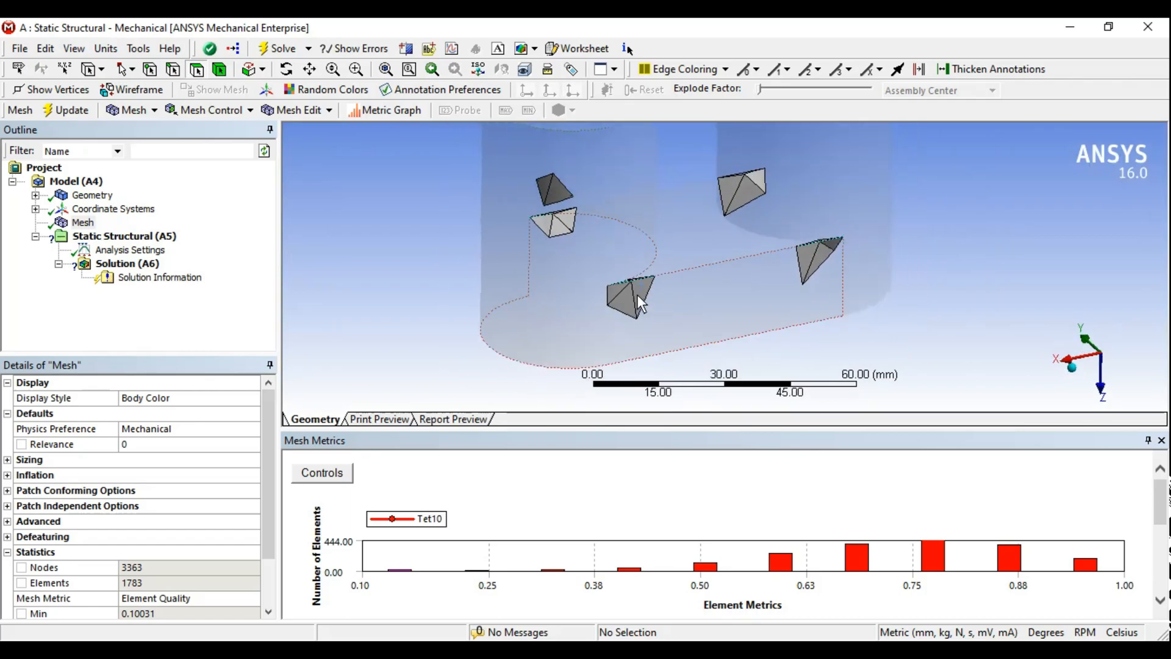
scroll(638, 295, "up", 7)
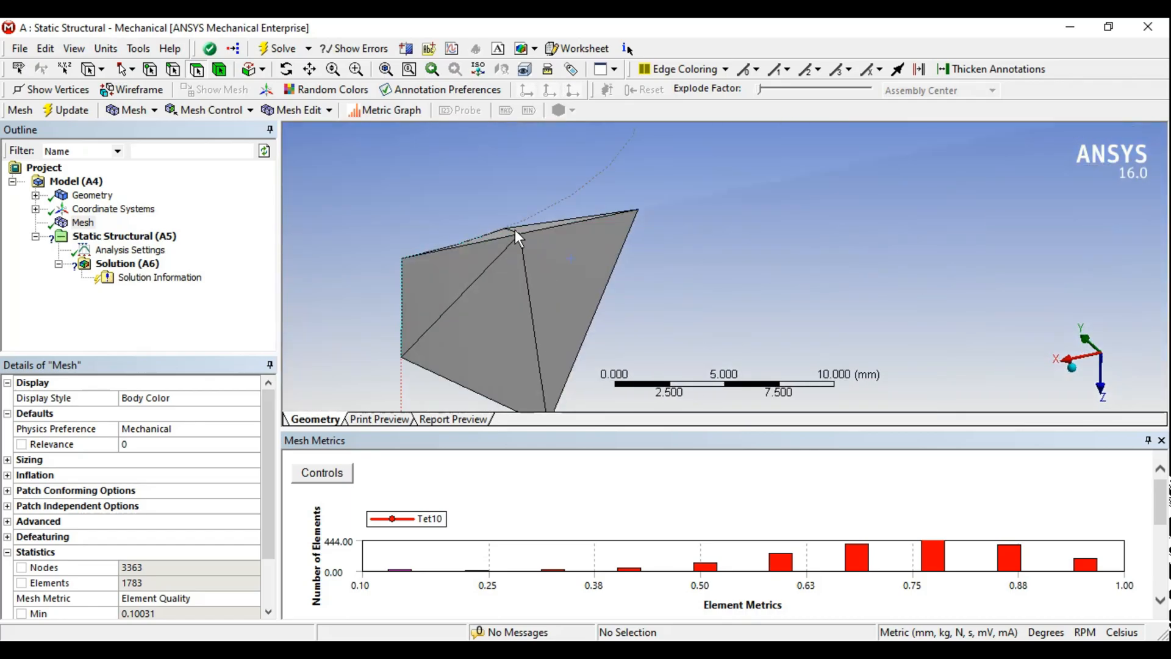
scroll(718, 301, "up", 3)
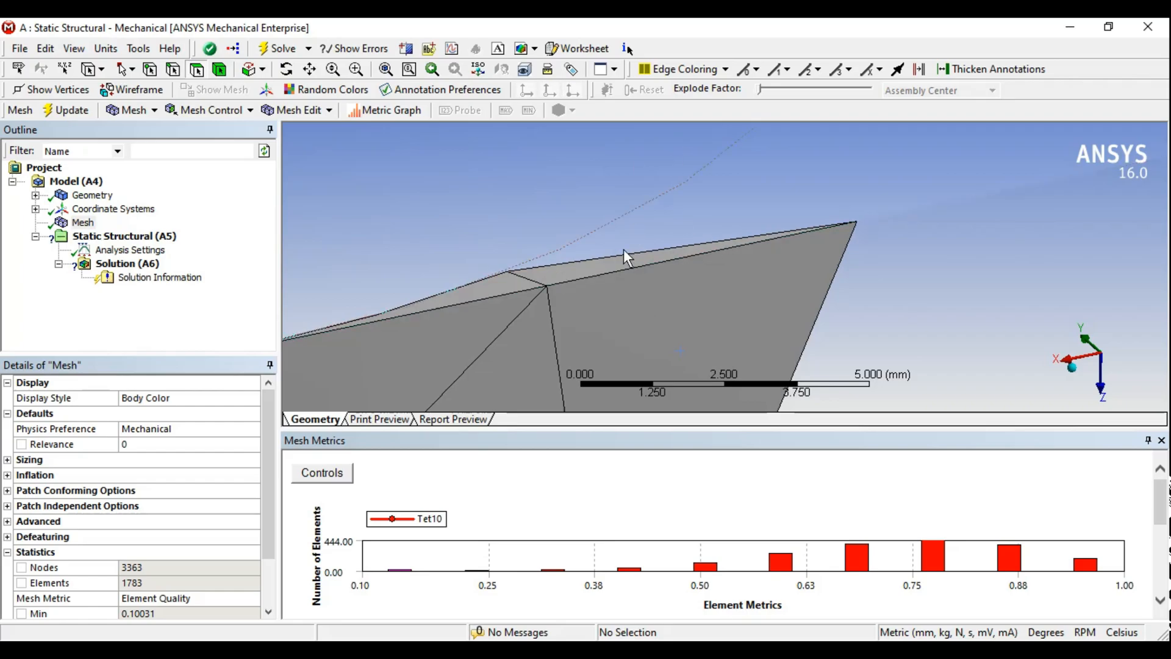
scroll(648, 243, "down", 8)
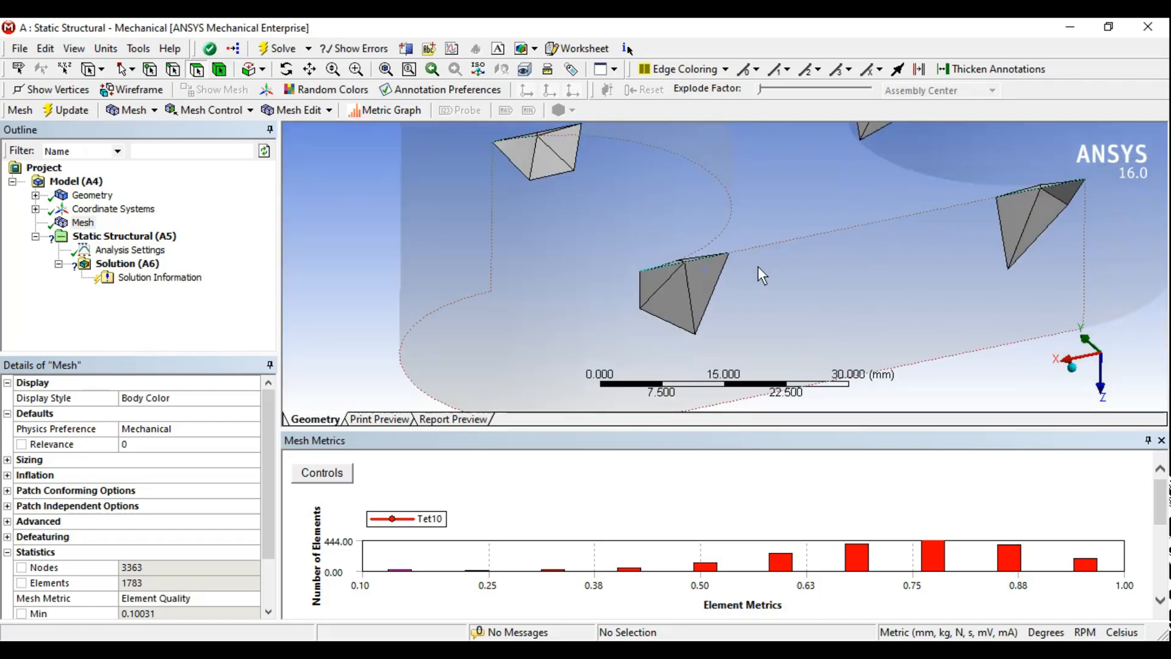
scroll(690, 261, "down", 4)
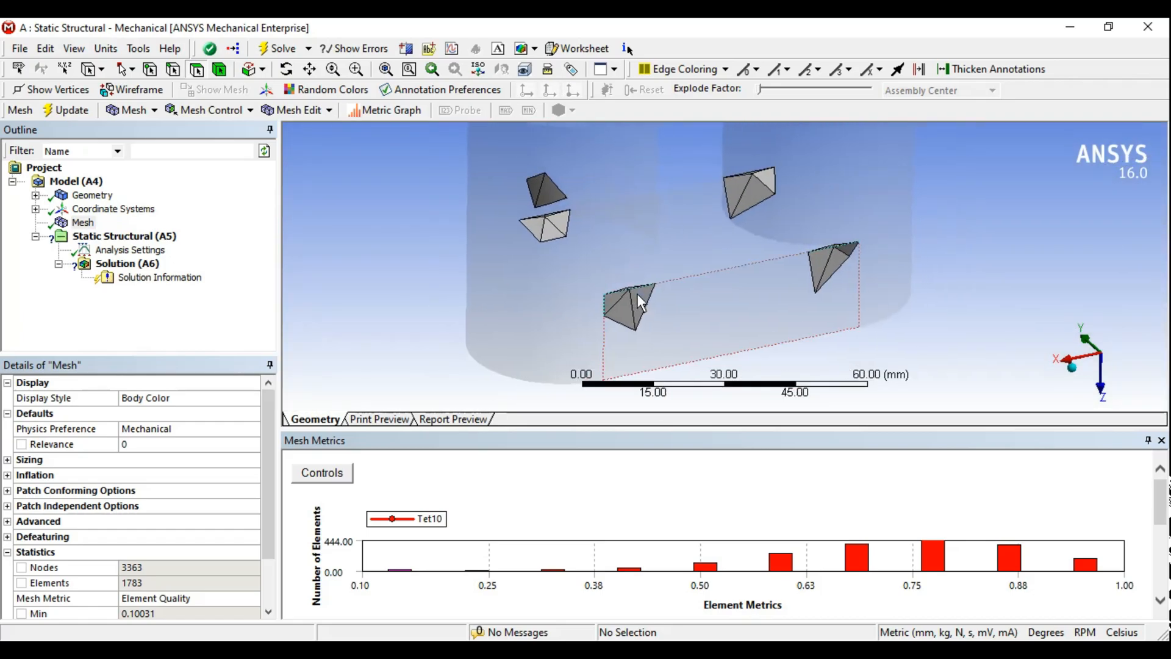
Turn off the element quality display by setting the mesh metric to None.
scroll(262, 548, "down", 2)
left_click(255, 544)
left_click(254, 540)
left_click(253, 540)
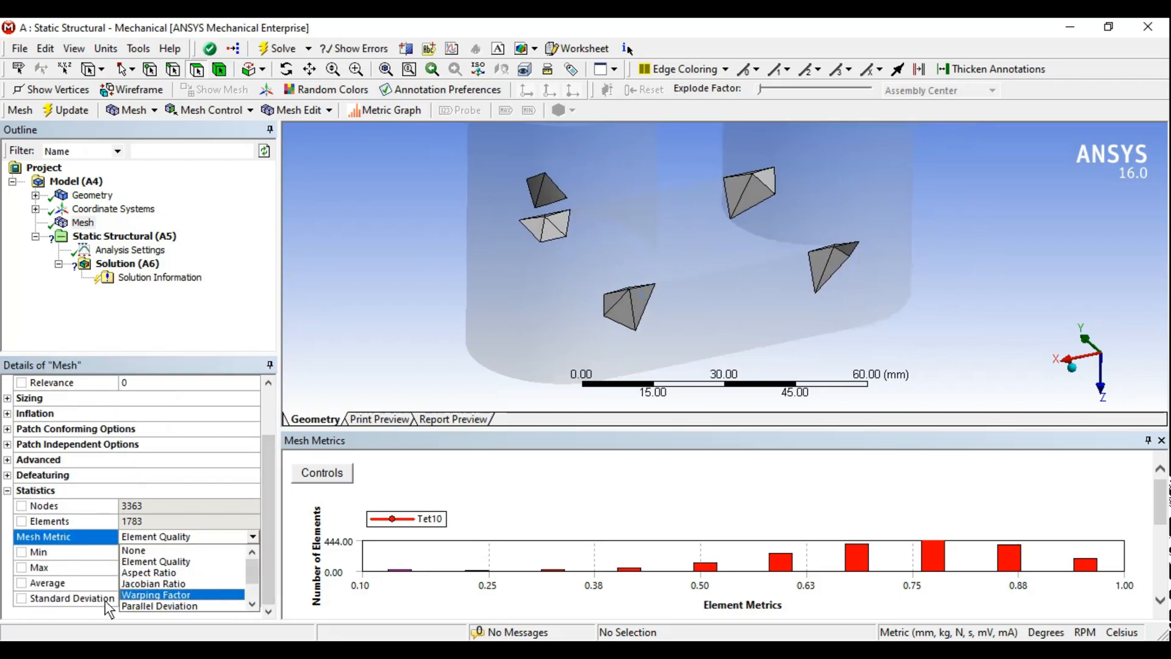
left_click(166, 551)
scroll(588, 408, "down", 4)
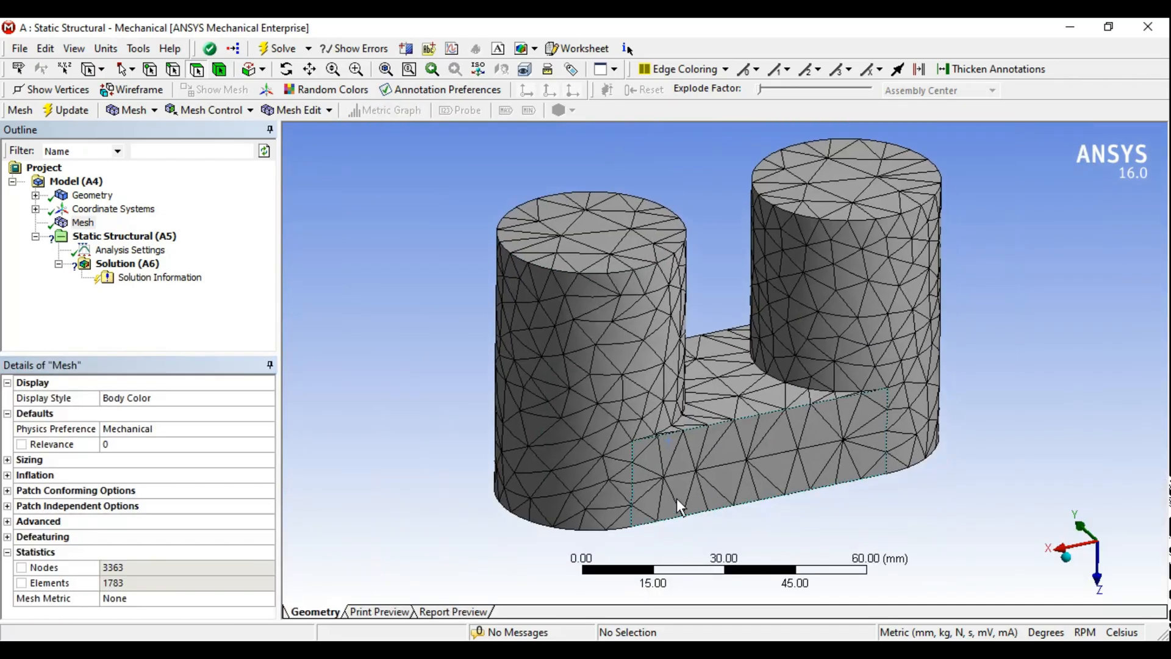
Insert a Pinch control under the mesh.
left_click(100, 237)
left_click(85, 224)
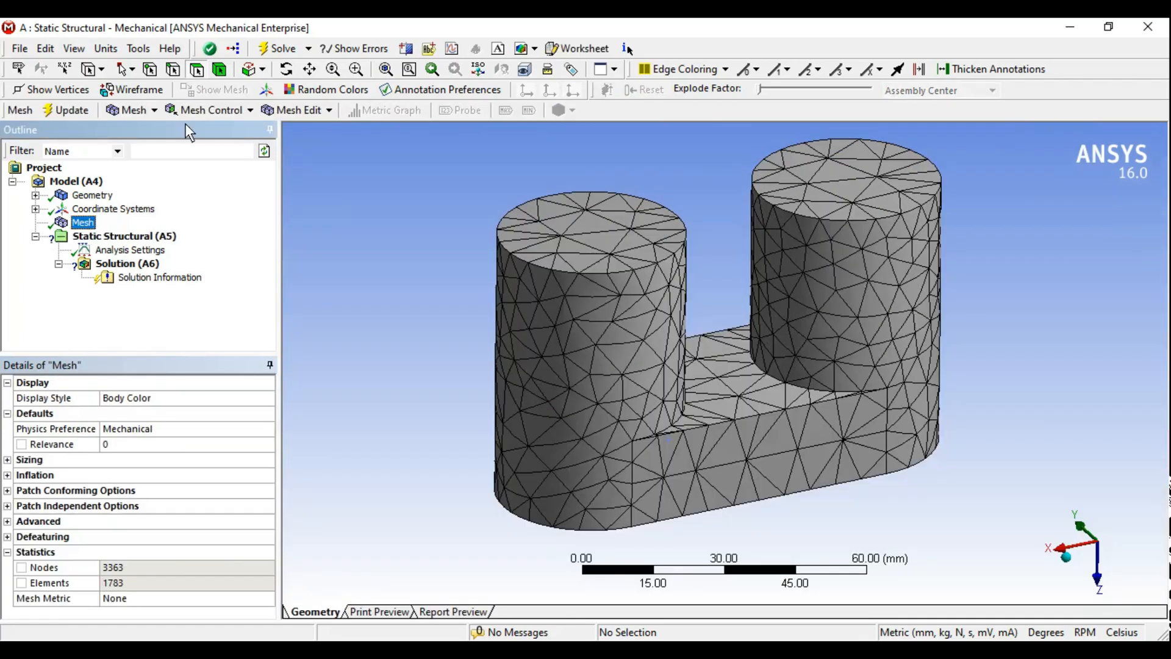
left_click(202, 111)
left_click(203, 263)
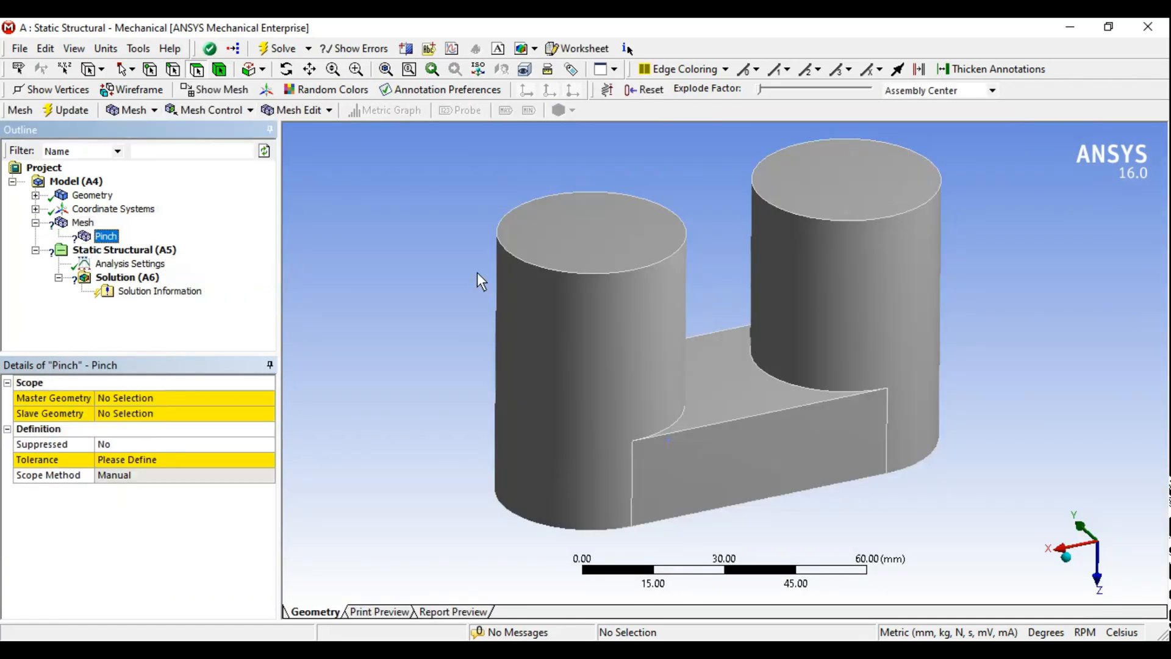
Set the pinch's master geometry to the two curved edges where the cylinders meet the connecting block's upper face.
scroll(702, 444, "up", 3)
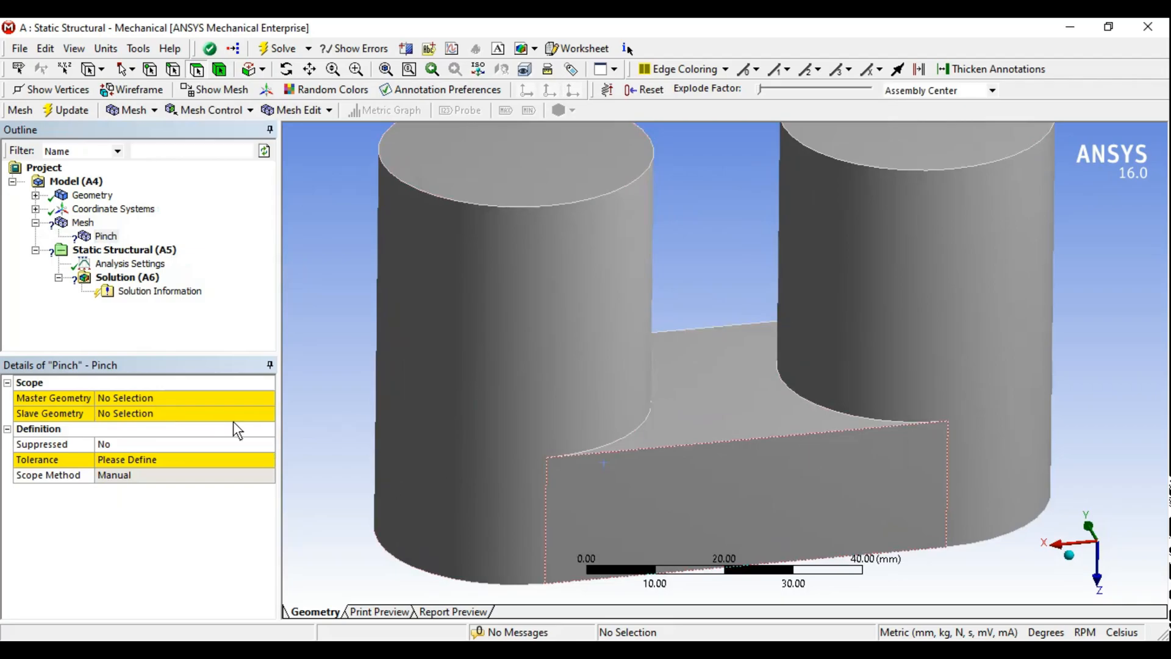
left_click(134, 399)
middle_click_drag(810, 498, 758, 496, "ctrl")
scroll(759, 496, "up", 2)
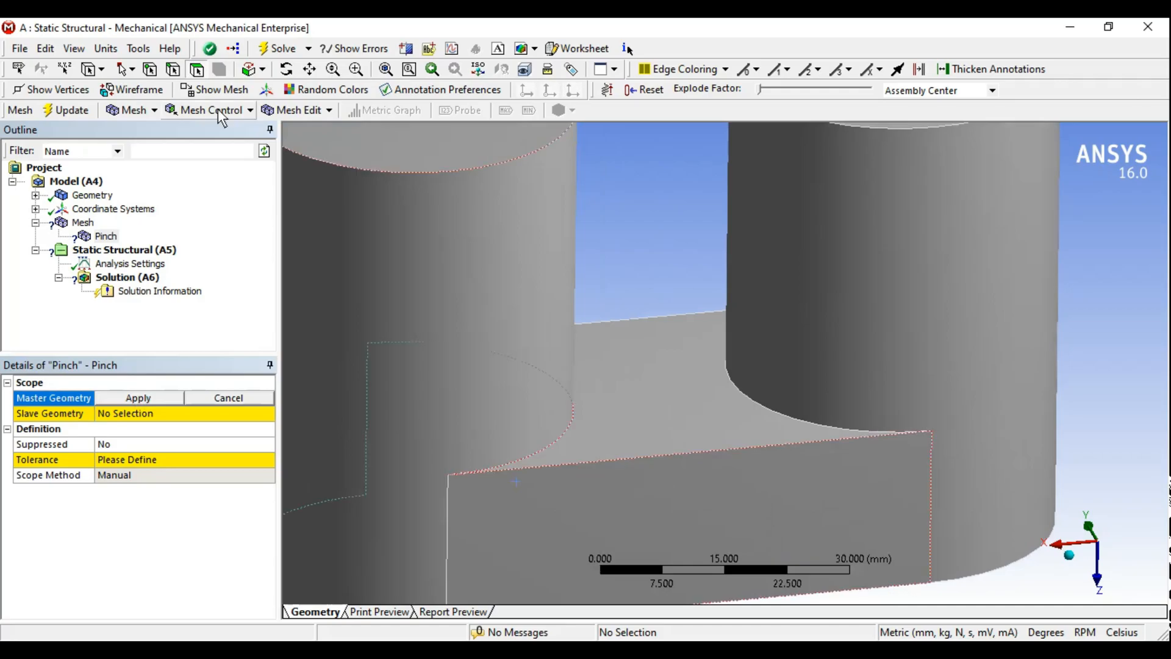
left_click(173, 70)
scroll(519, 466, "up", 3)
middle_click_drag(519, 466, 668, 467, "ctrl")
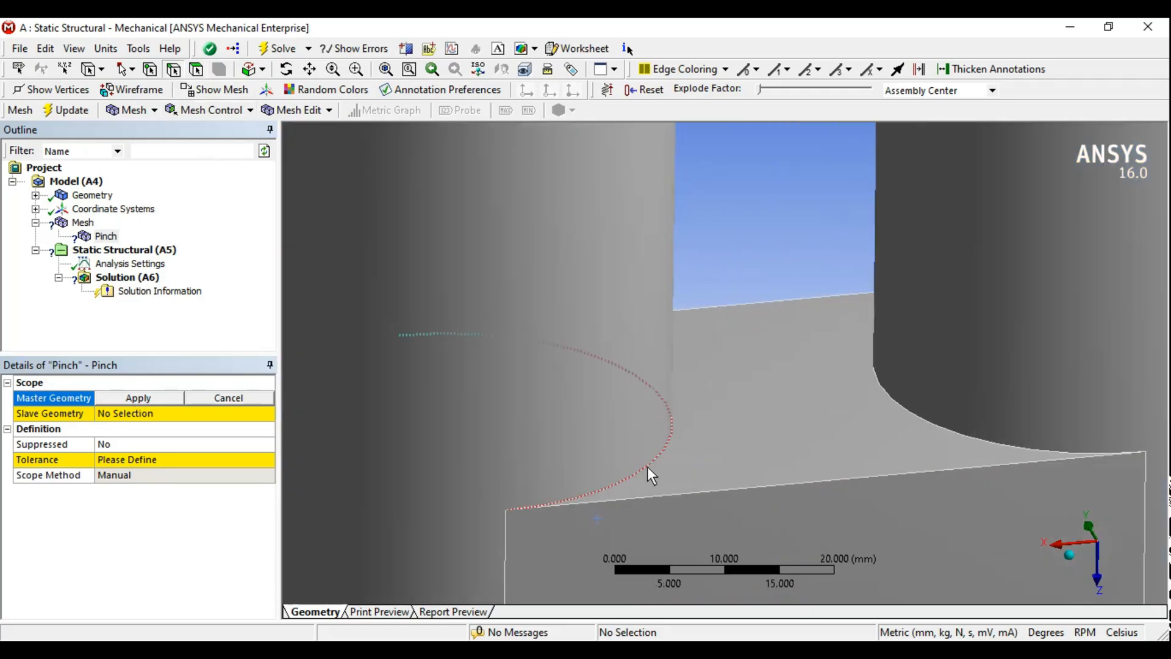
left_click(647, 466)
left_click(942, 425, "ctrl")
middle_click_drag(943, 424, 957, 417, "ctrl")
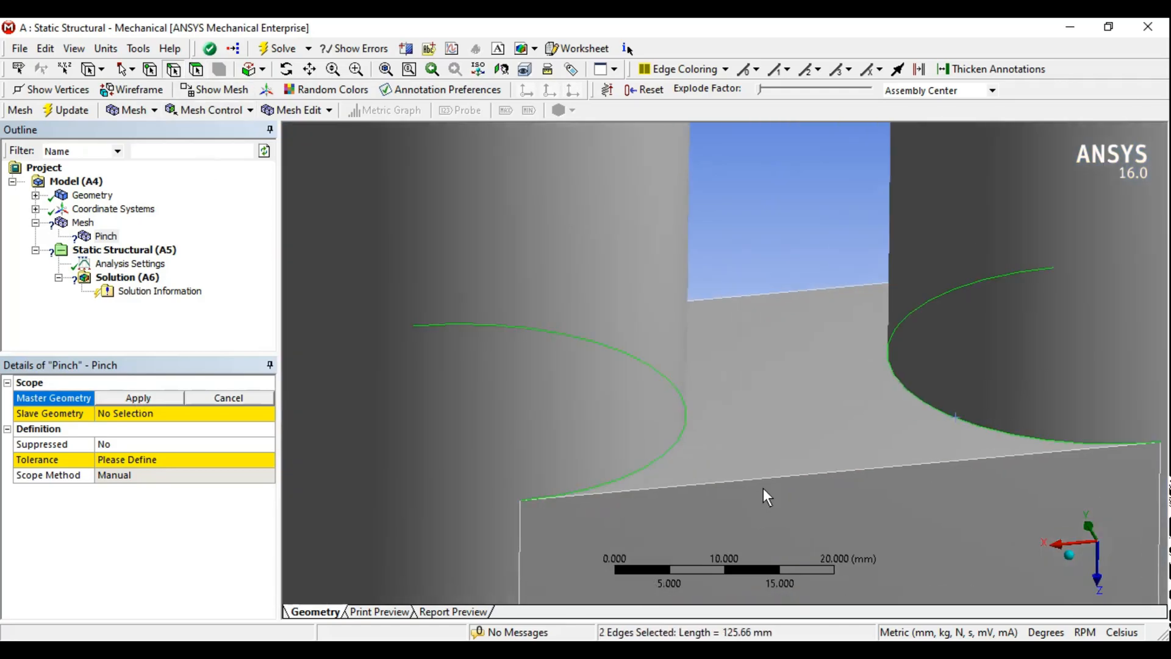
middle_click_drag(736, 502, 885, 416, "ctrl")
scroll(701, 424, "up", 4)
middle_click_drag(678, 496, 722, 446, "ctrl")
scroll(722, 447, "up", 2)
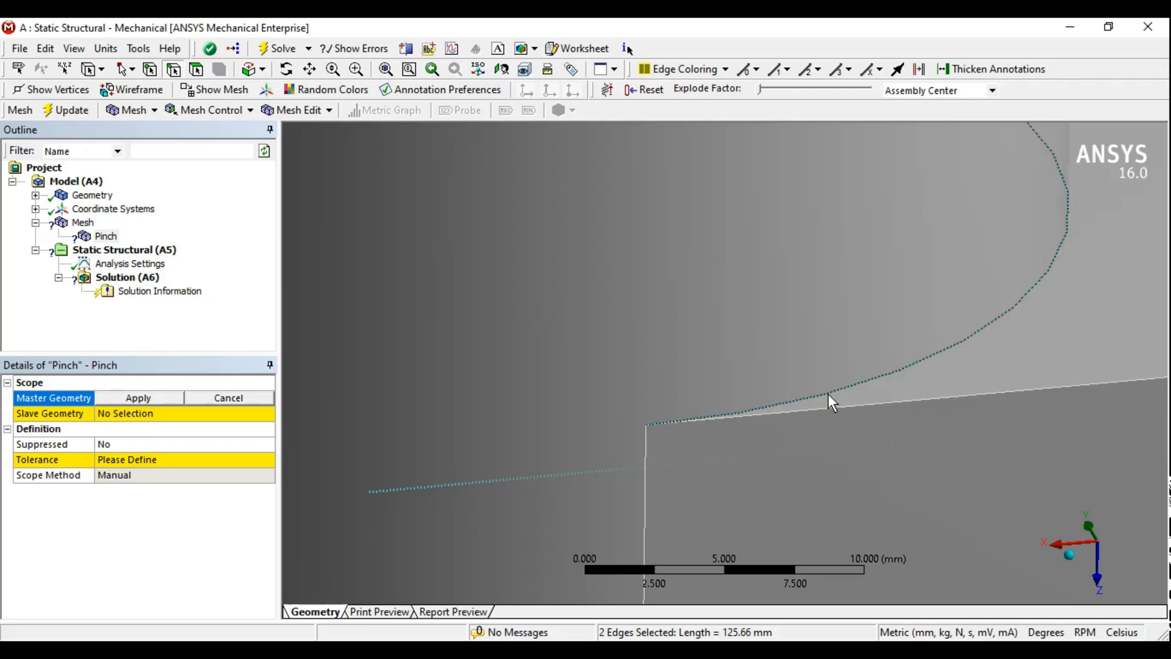
middle_click_drag(988, 361, 456, 429, "ctrl")
scroll(457, 429, "down", 5)
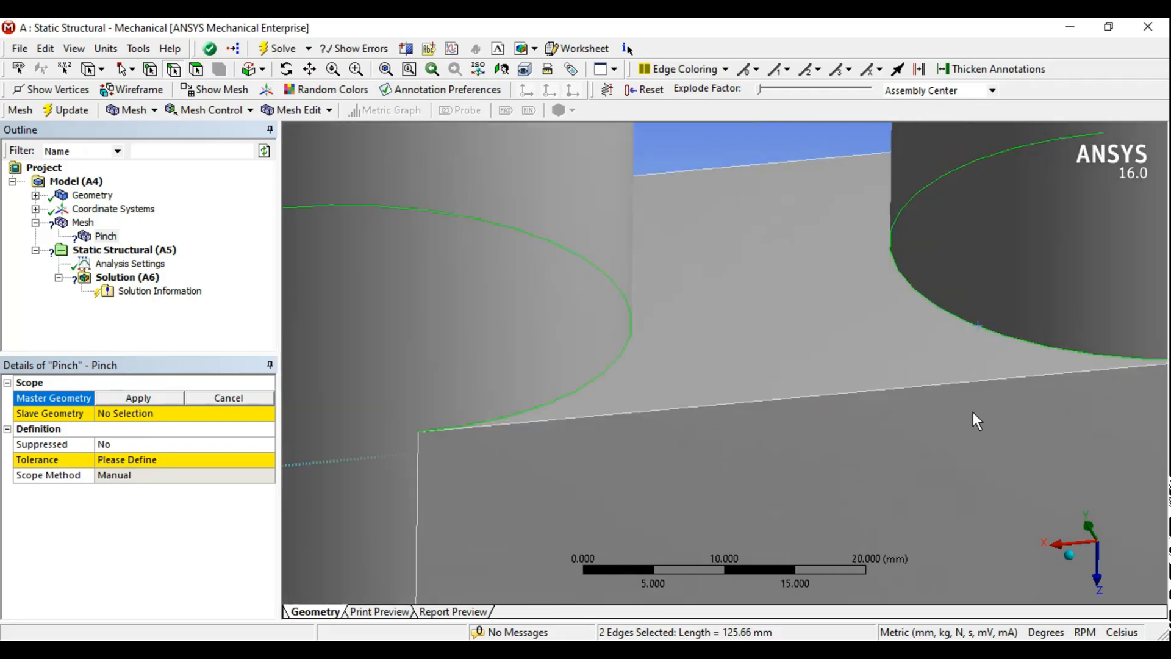
scroll(968, 414, "down", 3)
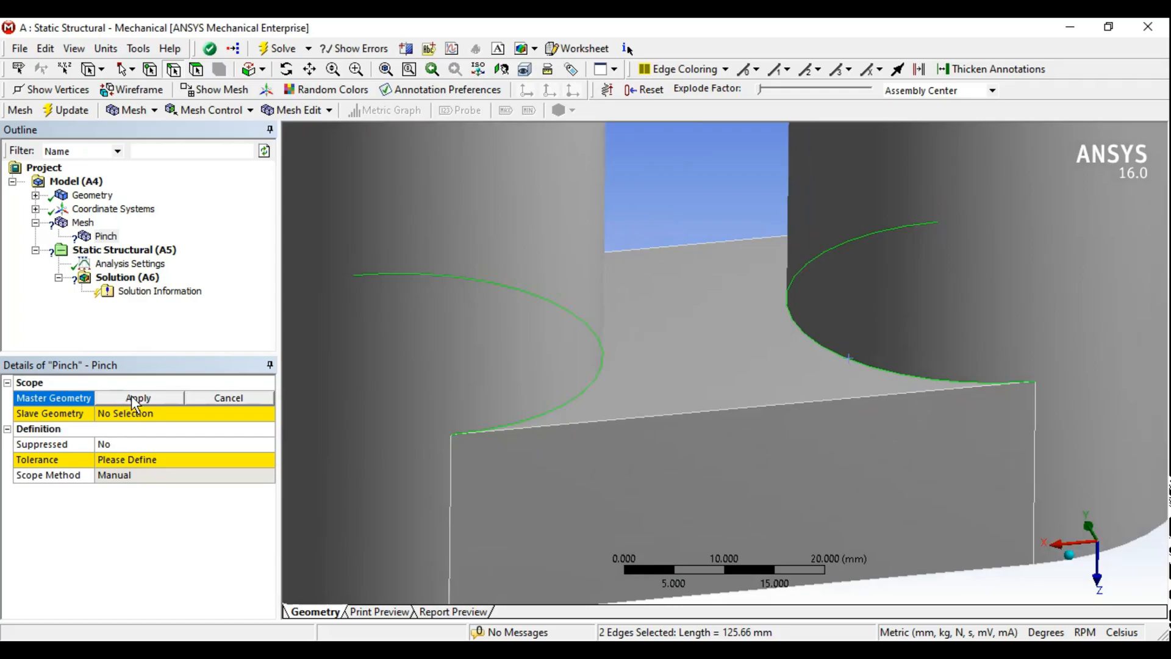
left_click(133, 398)
Set the pinch's slave geometry to the two straight upper edges on opposite sides of the connecting block.
left_click(116, 411)
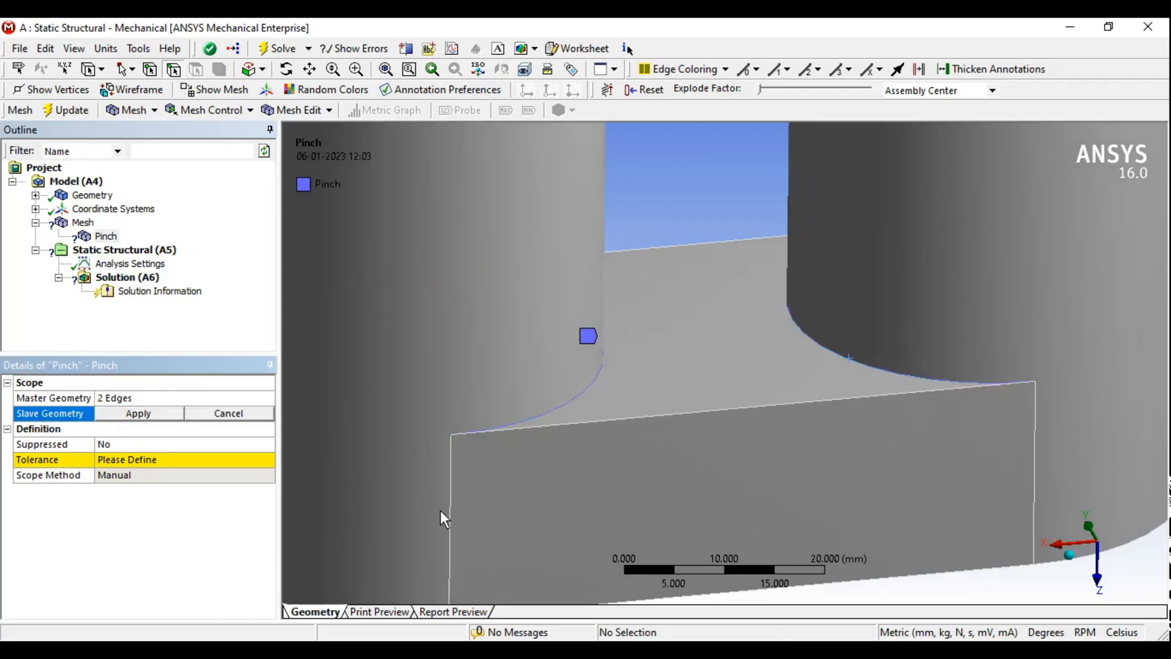
middle_click_drag(440, 510, 672, 488, "ctrl")
scroll(678, 484, "up", 3)
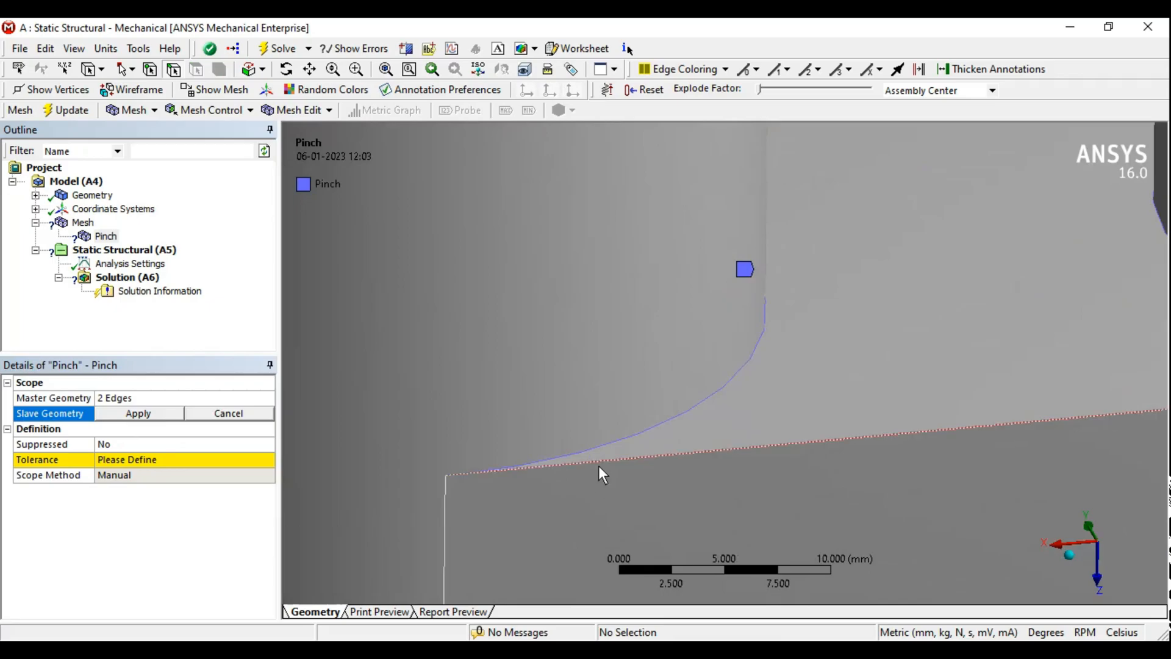
left_click(598, 465)
scroll(697, 421, "down", 3)
scroll(704, 396, "down", 5)
middle_click_drag(554, 432, 811, 414)
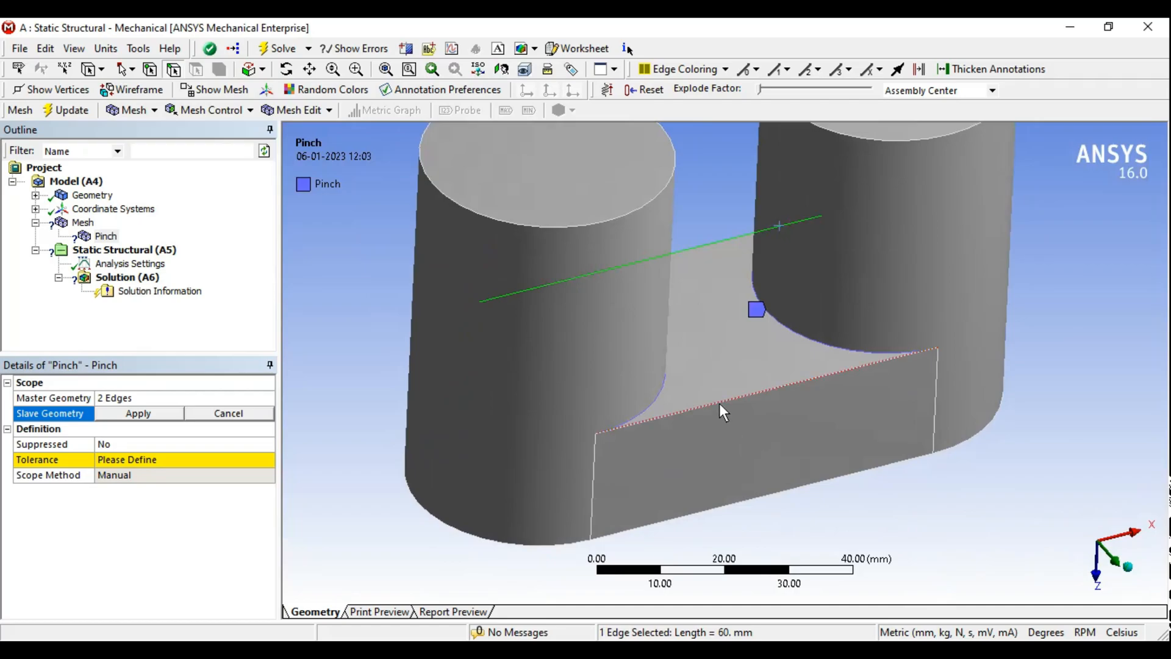
left_click(719, 403, "ctrl")
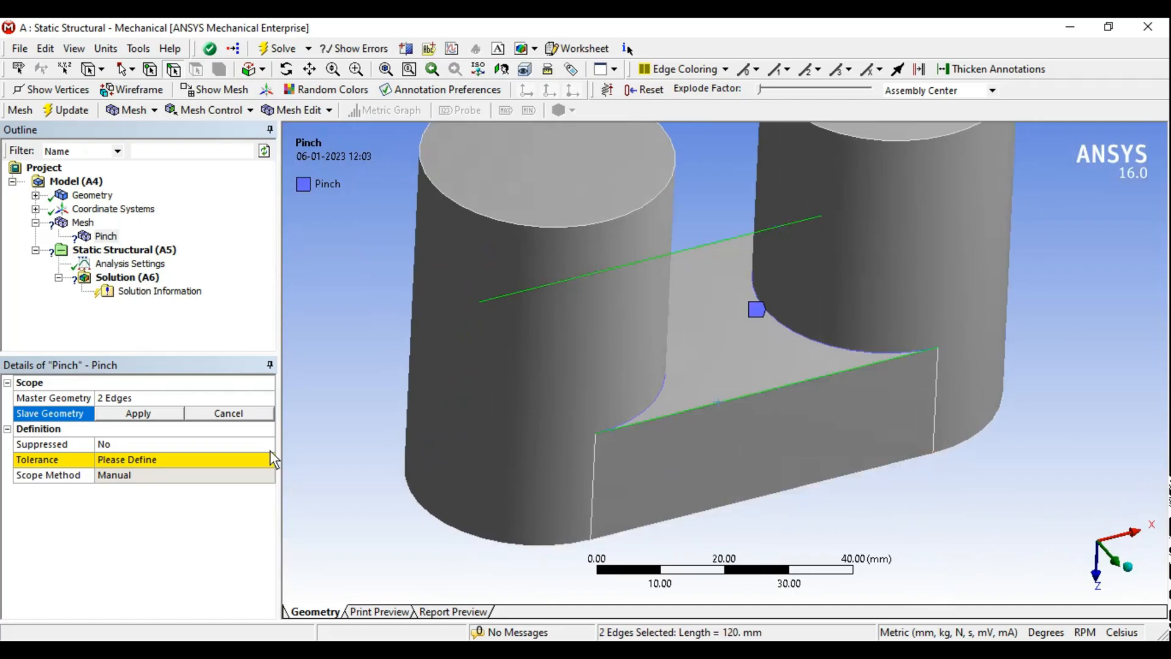
left_click(141, 414)
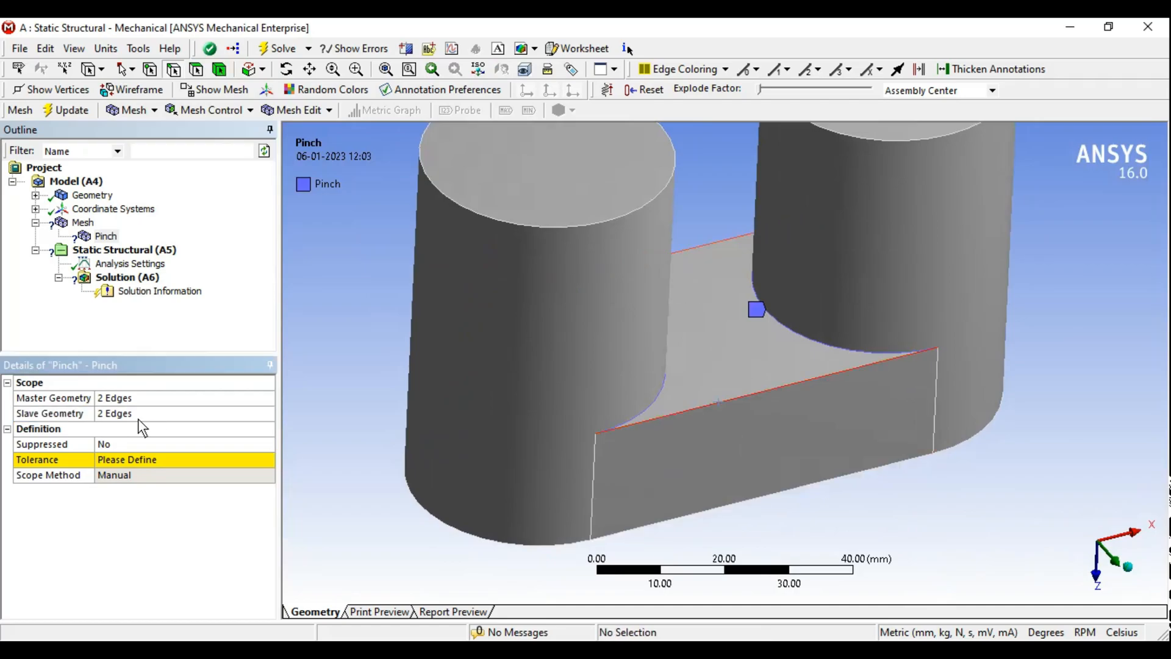
Set the pinch tolerance to 2 mm for the narrow corners between the curved and straight edges.
middle_click_drag(786, 491, 738, 493)
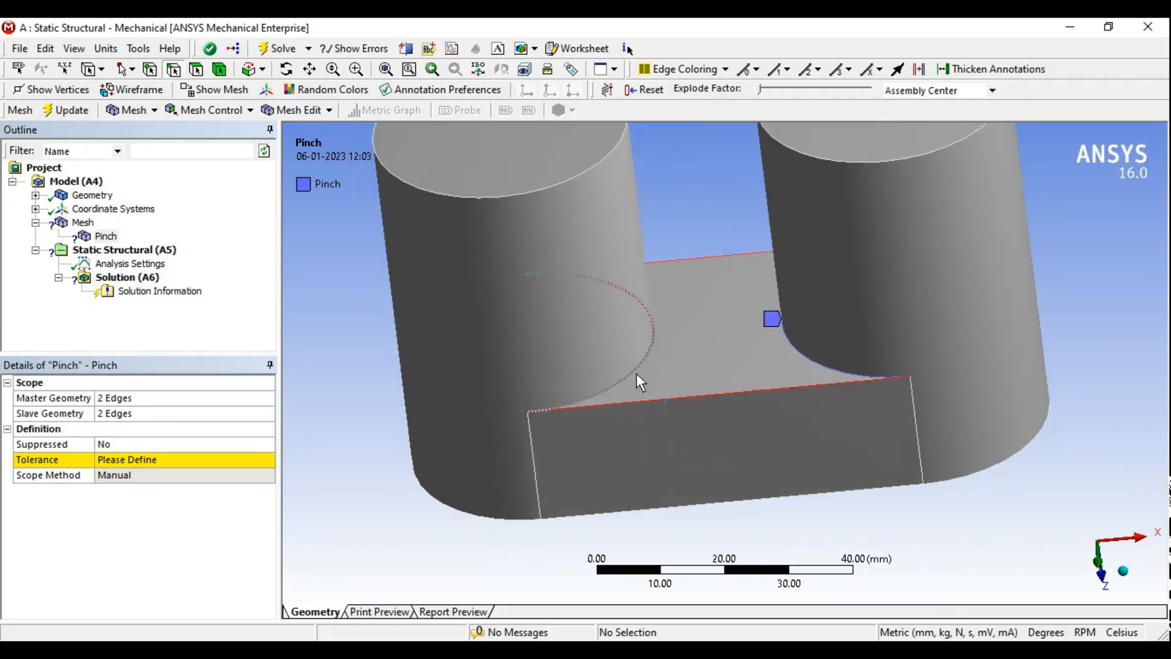
middle_click_drag(741, 405, 765, 394)
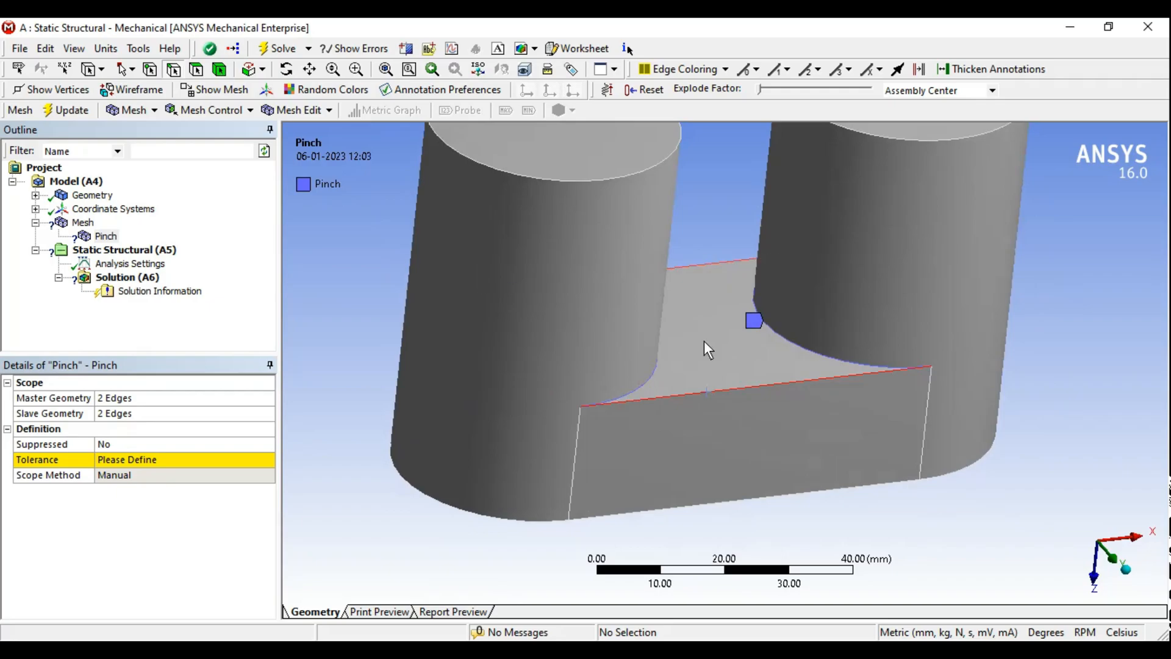
left_click(146, 459)
key("Delete")
scroll(664, 445, "up", 3)
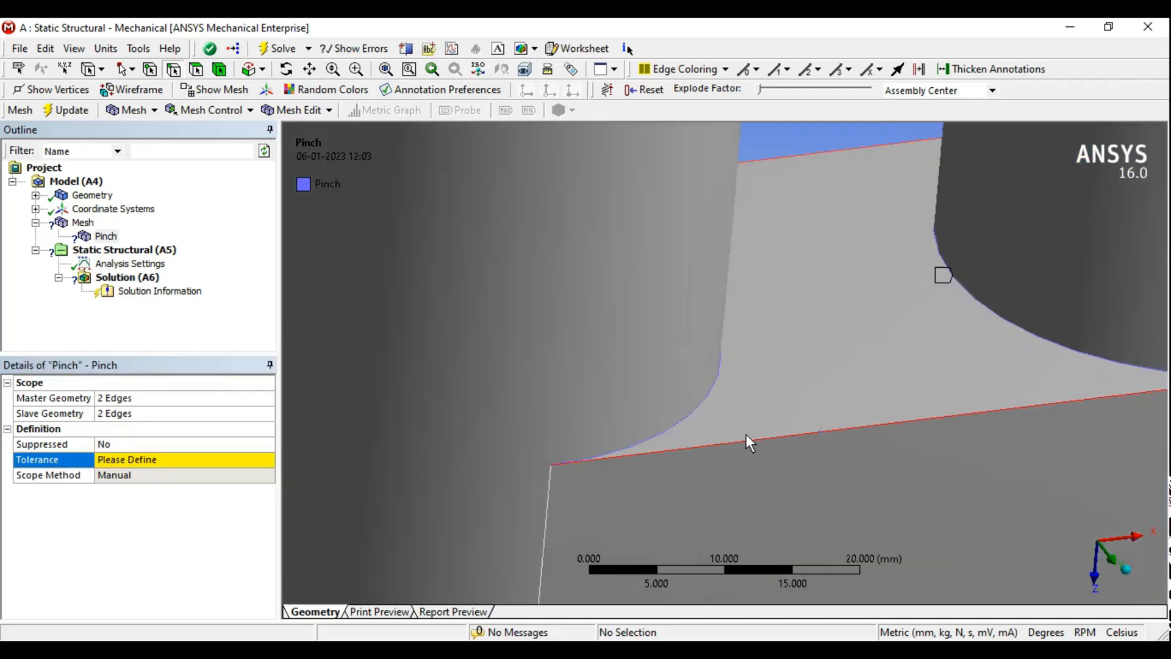
scroll(720, 439, "up", 1)
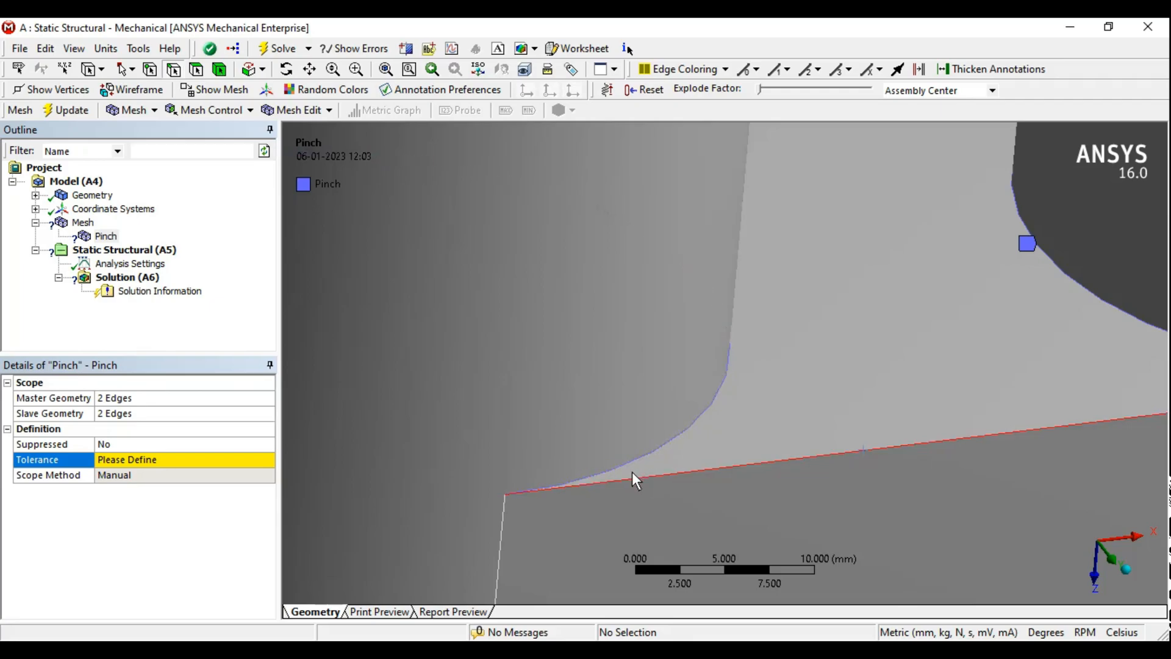
left_click(116, 460)
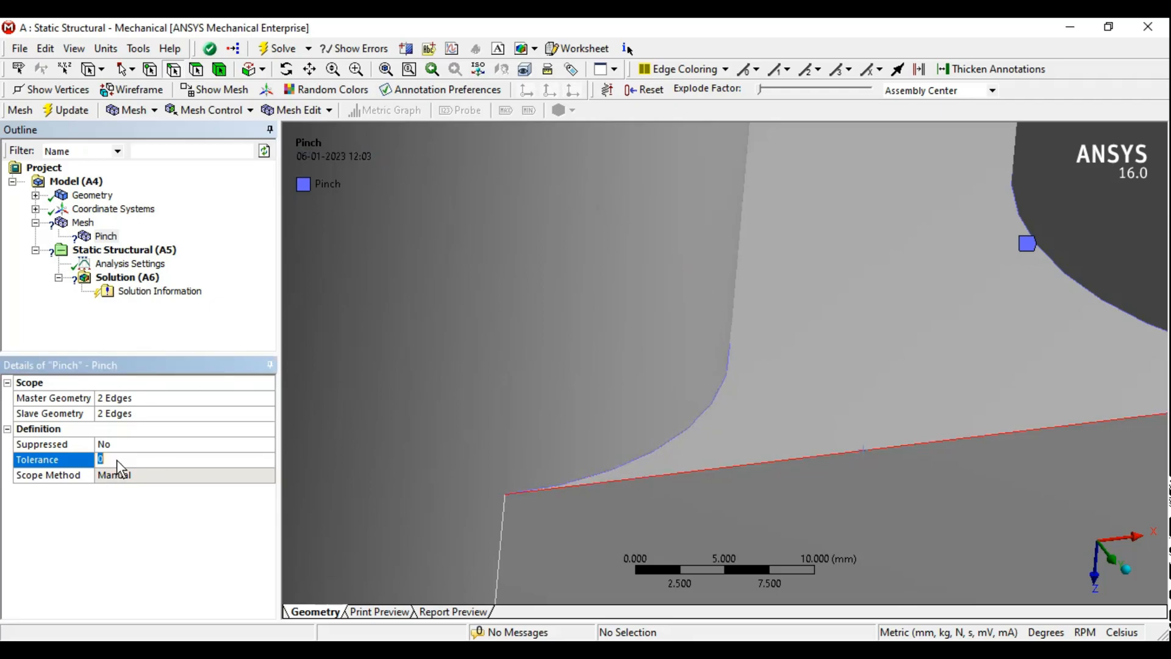
type("2")
key("Return")
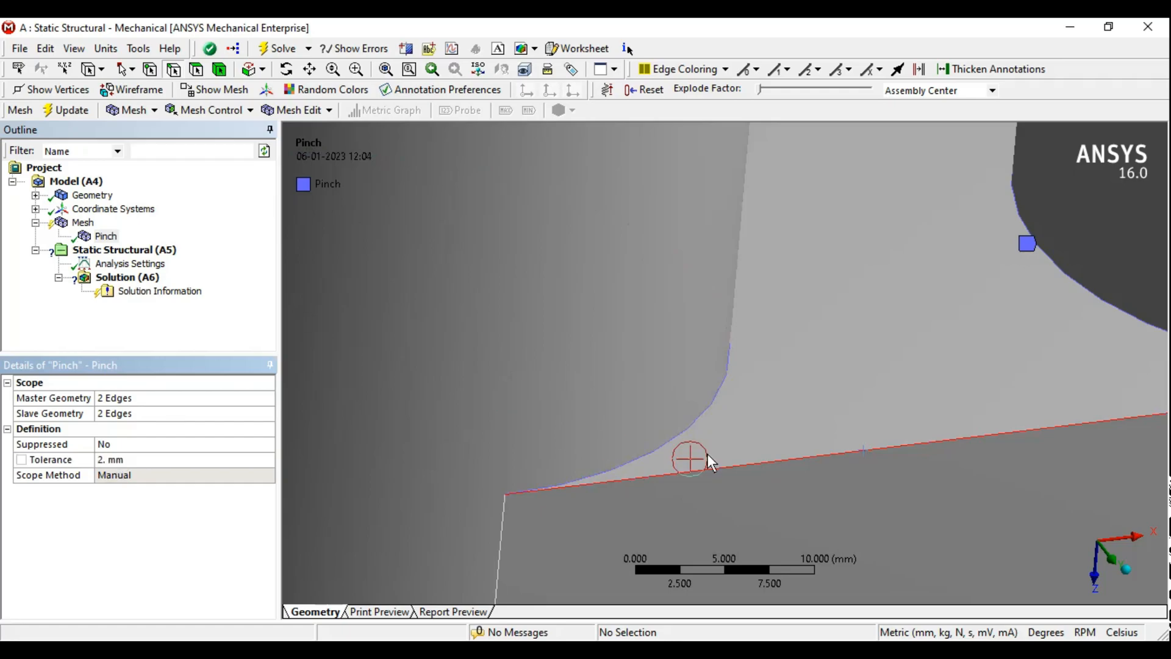
Set the pinch tolerance to 1.5 mm.
middle_click_drag(707, 454, 758, 431)
scroll(757, 431, "down", 5)
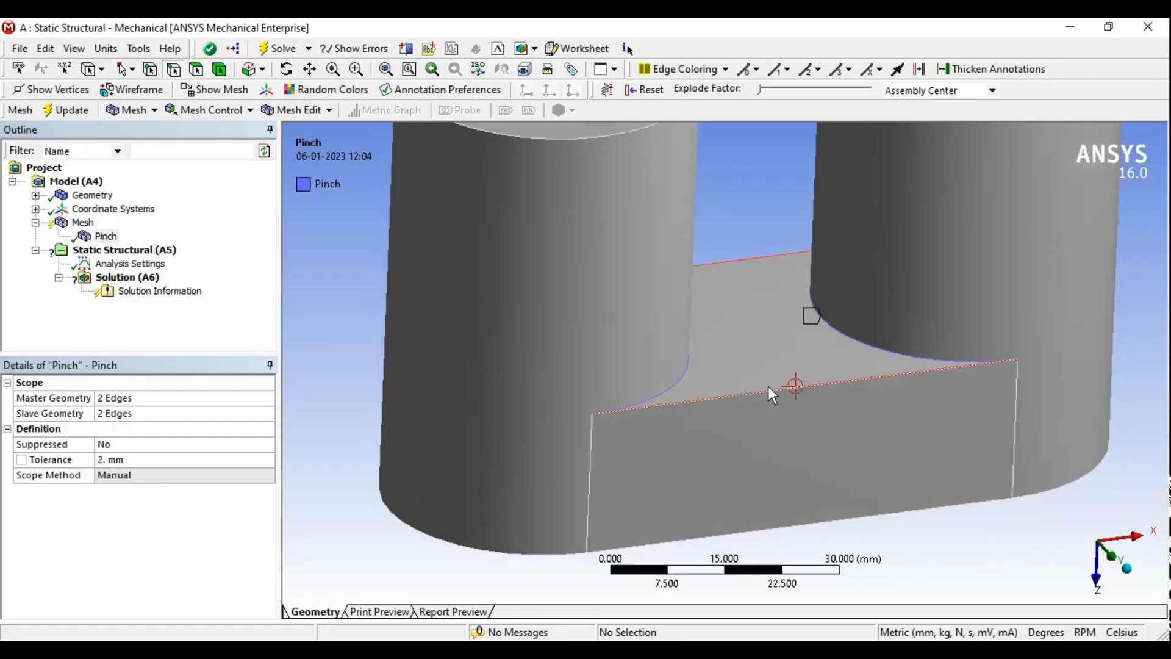
left_click(147, 457)
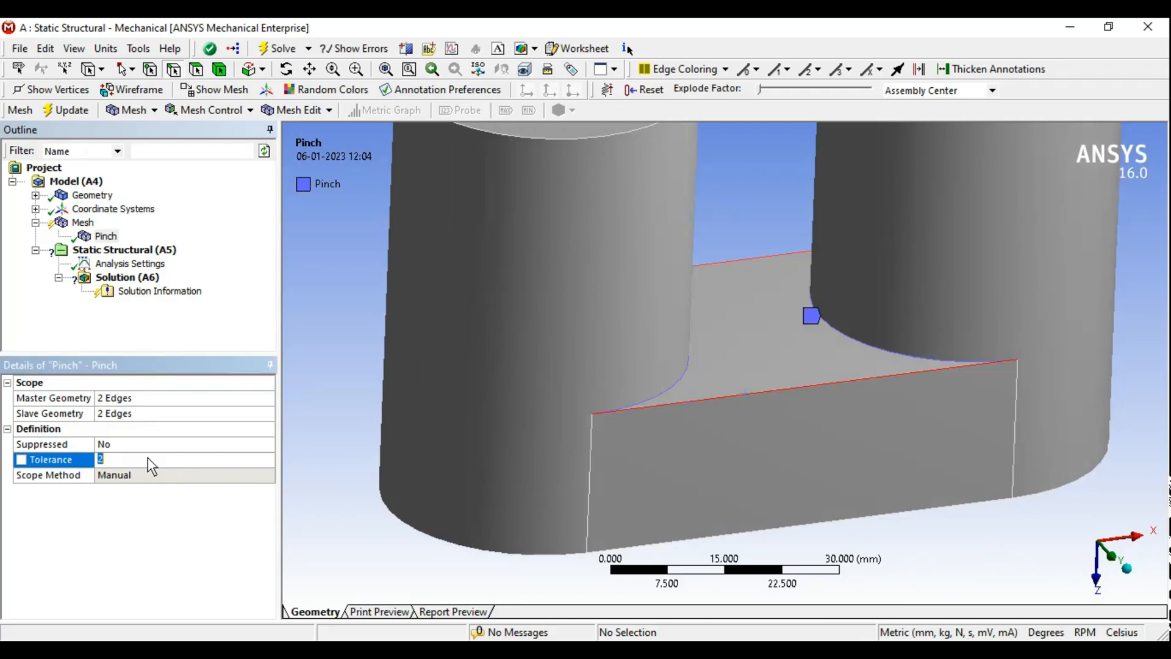
type("1.5")
key("Return")
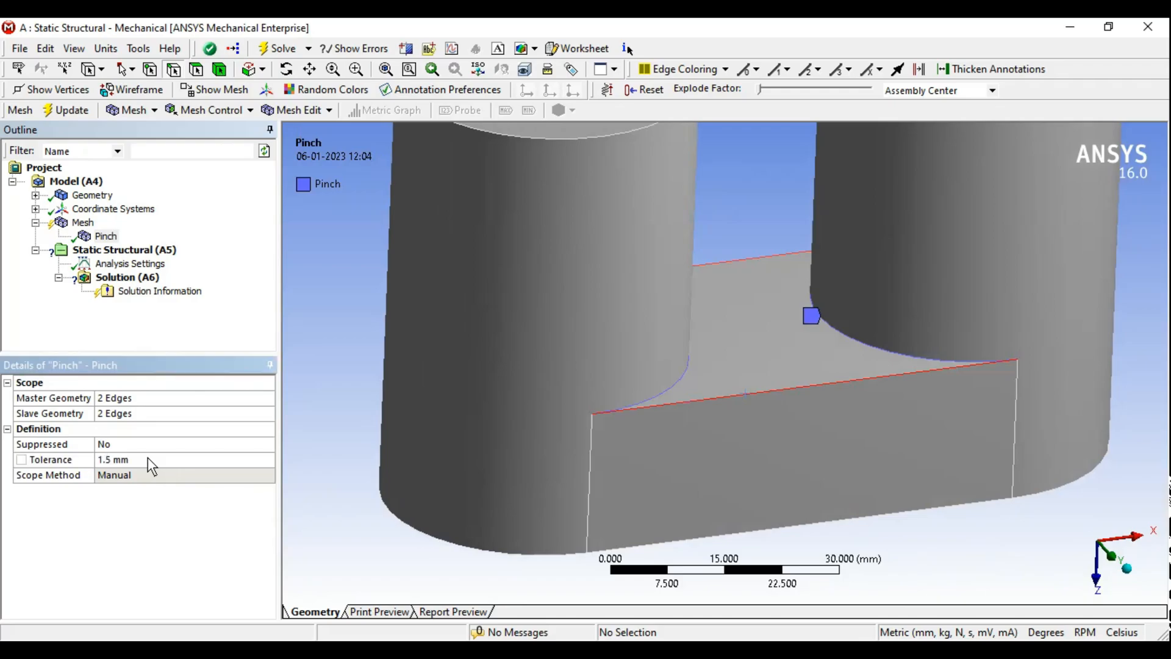
Update the mesh with the pinch control and inspect the elements at the pinched corner.
left_click(69, 111)
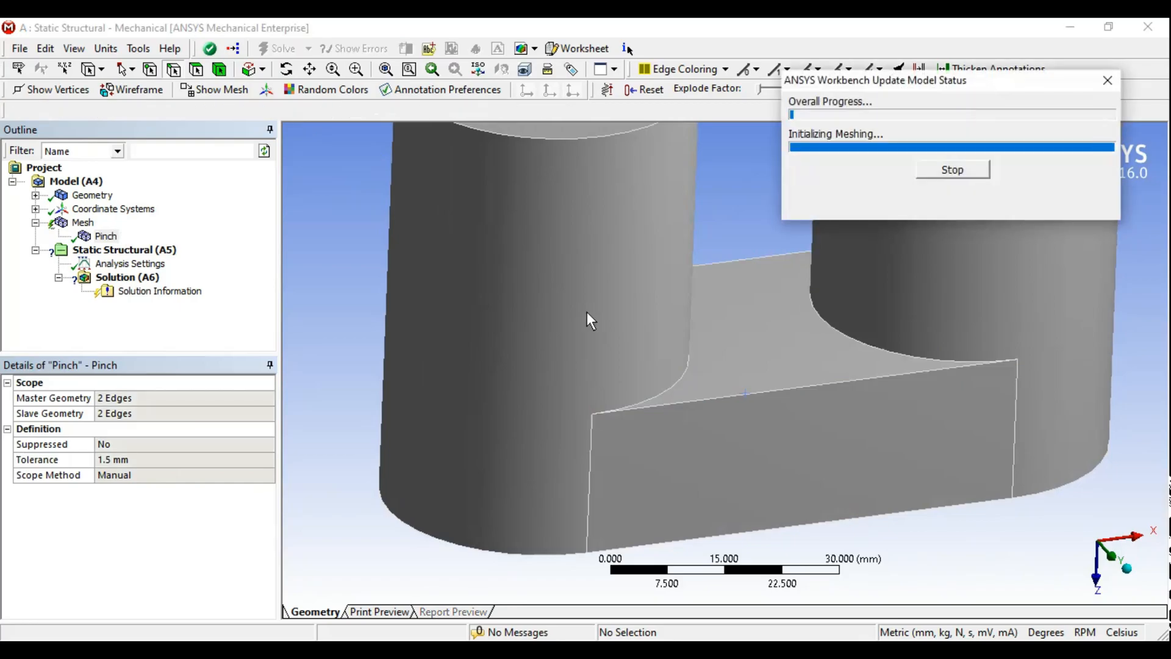
left_click(82, 222)
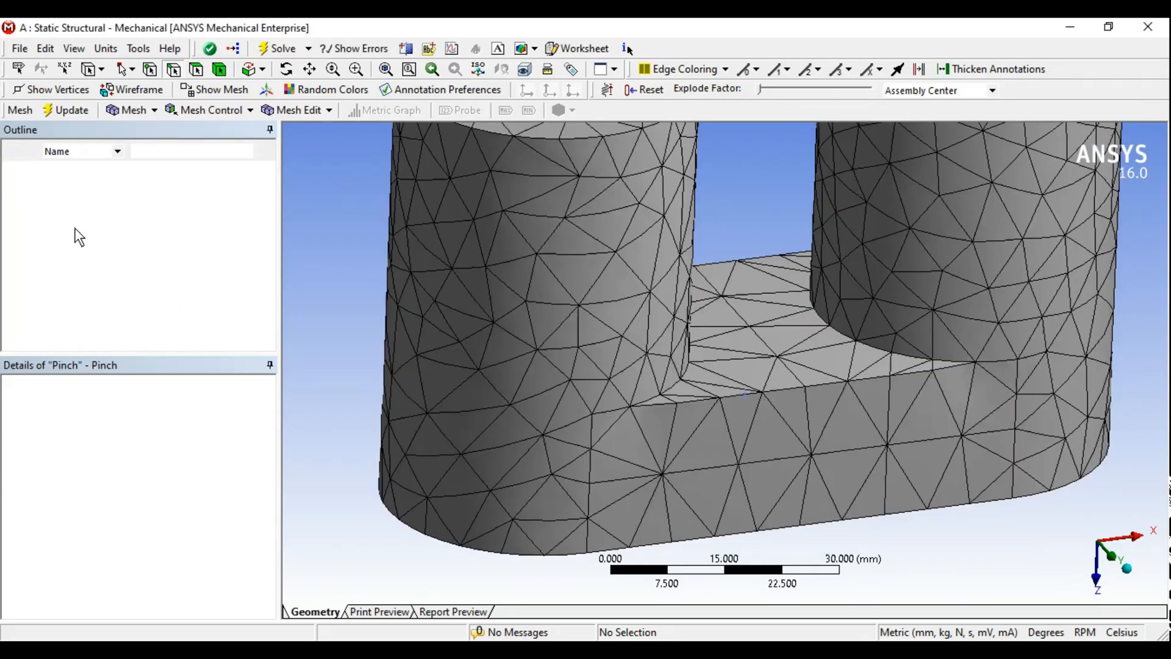
scroll(671, 491, "up", 2)
scroll(899, 436, "up", 3)
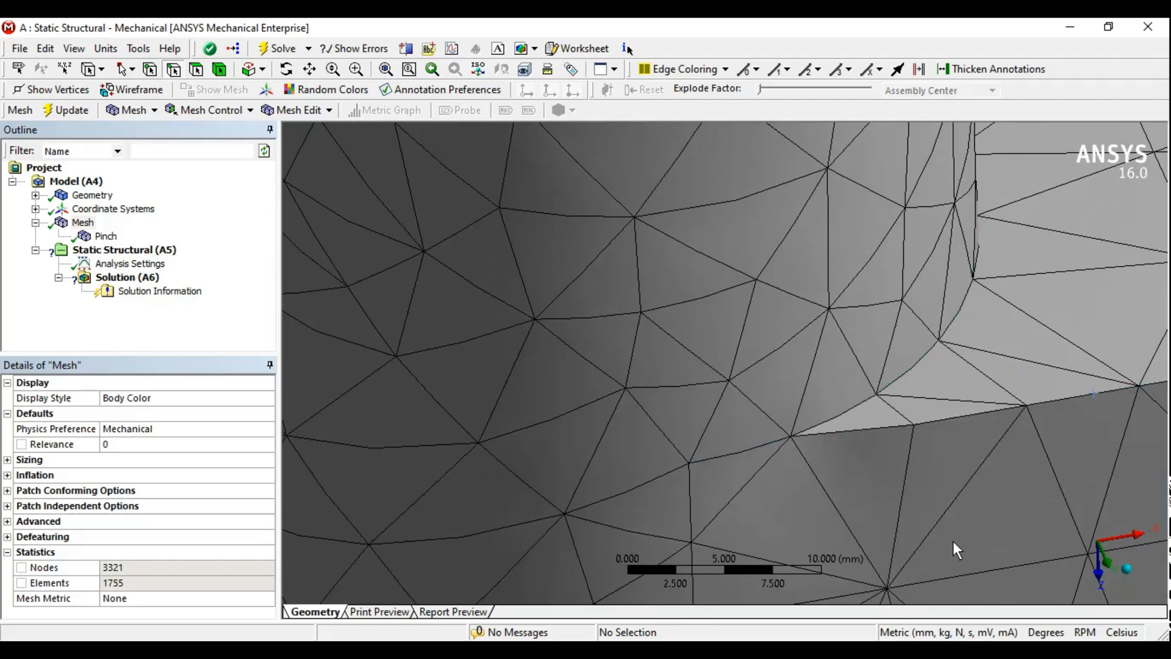
scroll(709, 469, "down", 10)
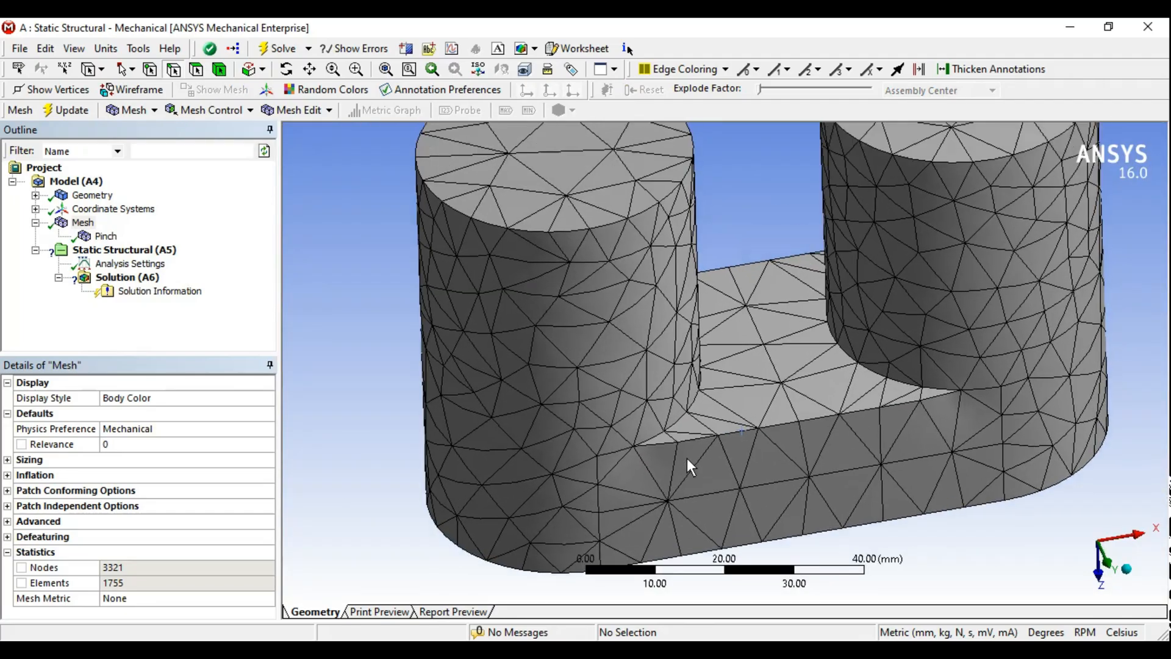
middle_click_drag(687, 459, 729, 431)
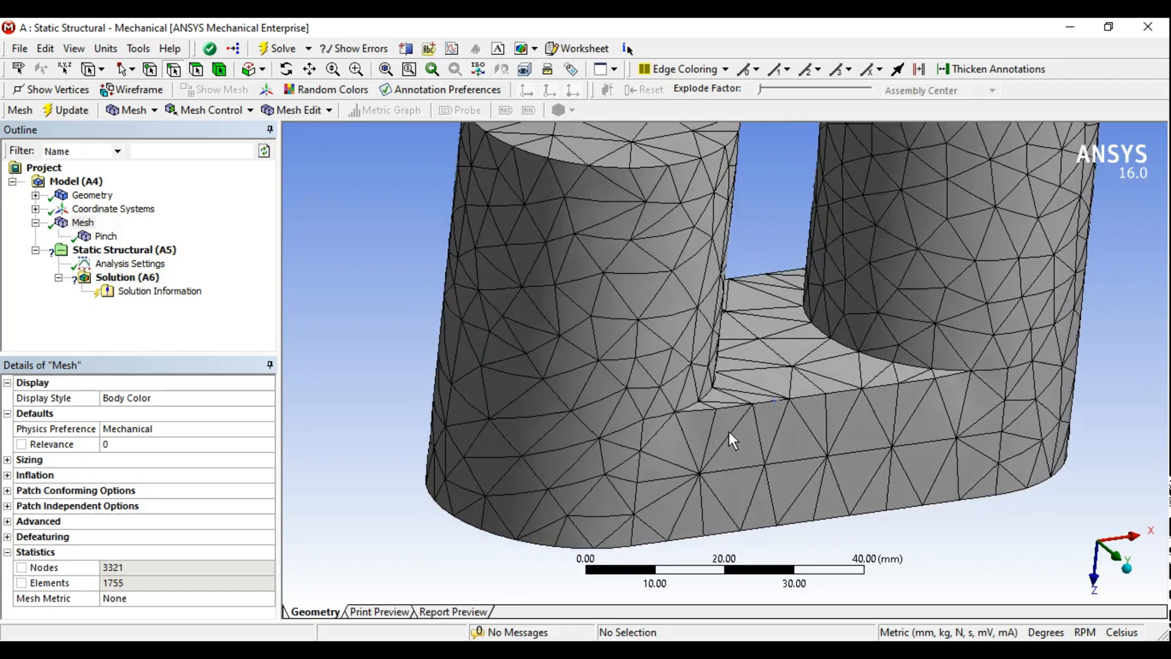
Display the Element Quality metric for the updated mesh, enlarge its chart and isolate the elements of the lowest-quality bar.
scroll(729, 431, "down", 2)
left_click(271, 598)
left_click(272, 598)
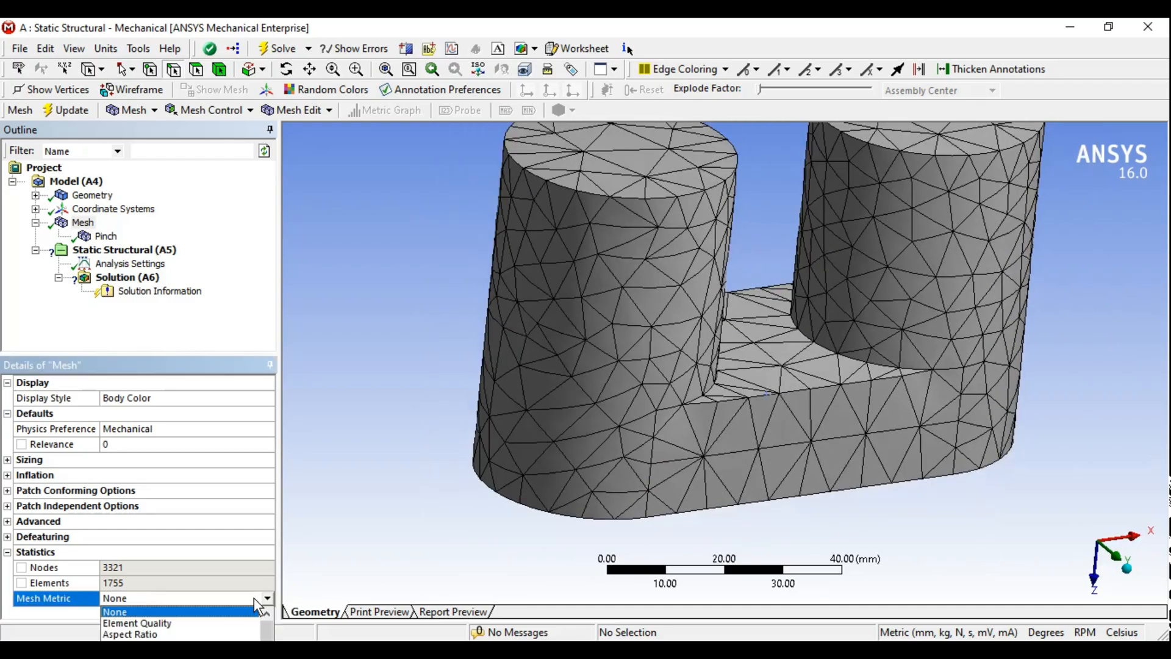
left_click(163, 618)
left_click_drag(576, 437, 574, 388)
left_click(408, 568)
Examine the model around the cylinders and pinched corners for remaining low-quality elements.
middle_click_drag(794, 175, 656, 192)
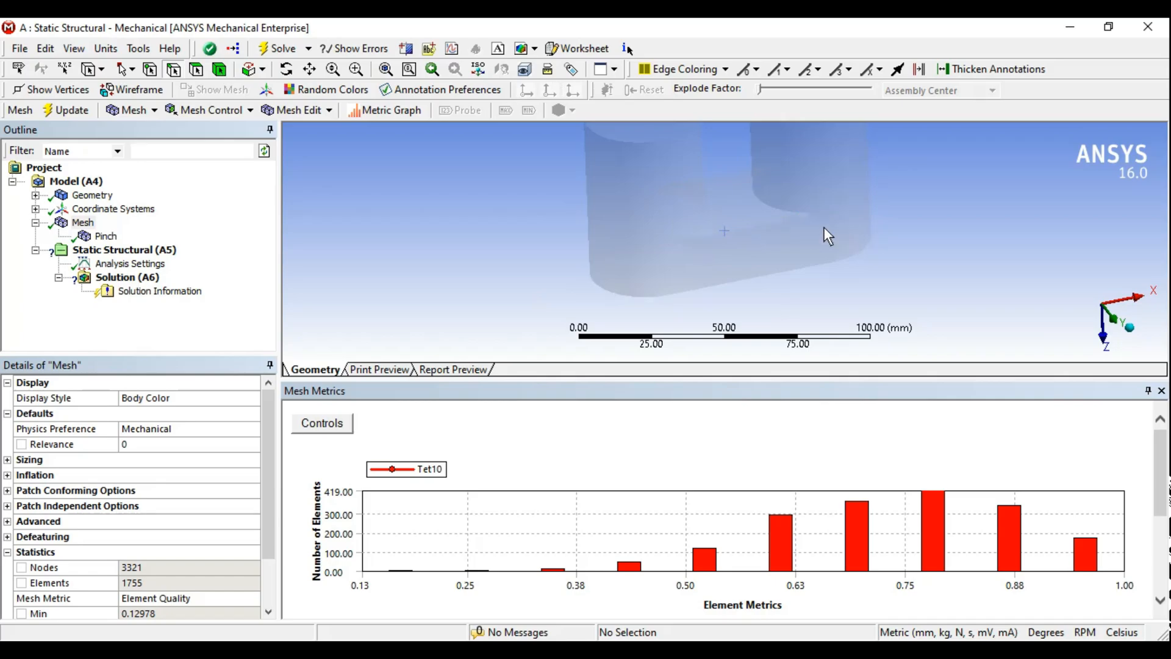
middle_click_drag(677, 303, 787, 274)
middle_click_drag(872, 290, 756, 233, "ctrl")
scroll(766, 252, "up", 7)
middle_click_drag(515, 217, 803, 283, "ctrl")
scroll(767, 234, "up", 5)
scroll(787, 268, "down", 10)
scroll(803, 283, "up", 5)
scroll(830, 299, "up", 3)
middle_click_drag(872, 302, 756, 277, "ctrl")
scroll(718, 239, "down", 9)
scroll(788, 250, "down", 4)
Set the mesh metric back to None to show the full mesh.
left_click(255, 601)
left_click(252, 599)
left_click(146, 609)
Compare the pinch control's scoped edges with the resulting mesh at the pinched corner.
left_click(106, 236)
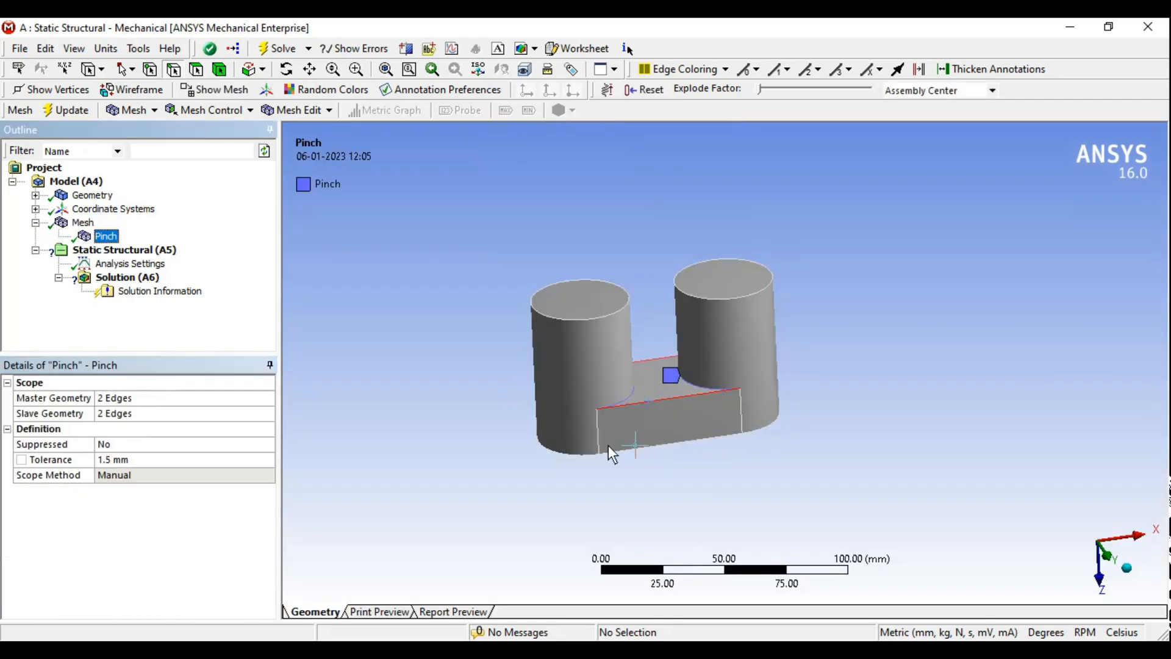
left_click(82, 222)
middle_click_drag(703, 405, 712, 405)
scroll(712, 405, "up", 1)
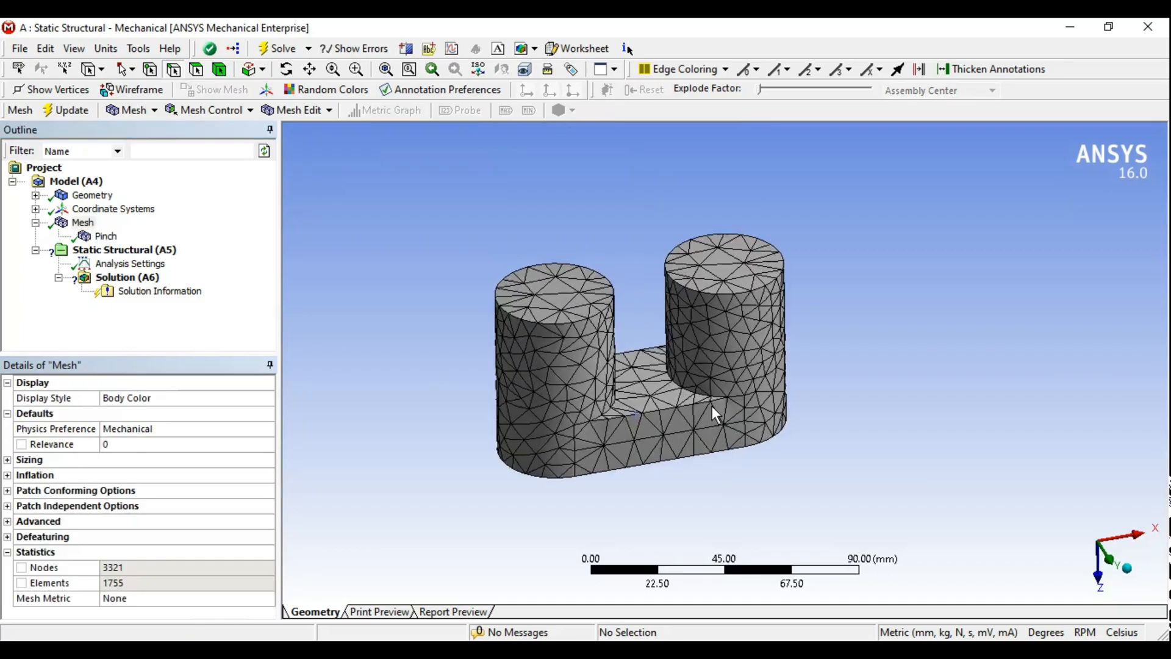
scroll(712, 404, "up", 6)
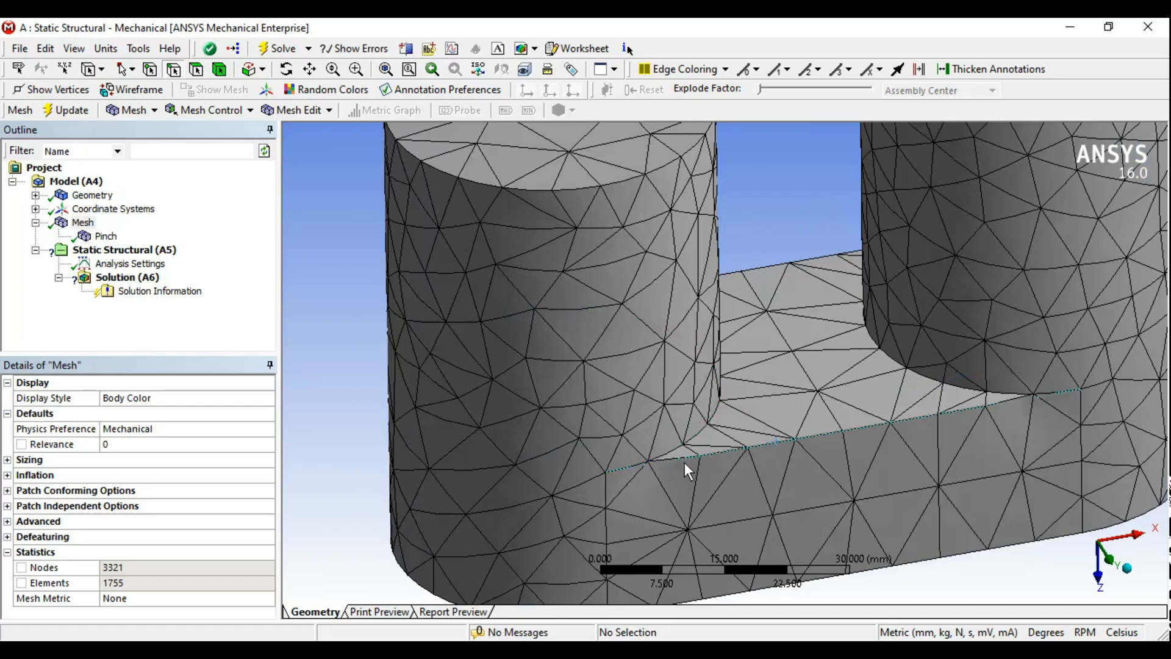
Delete the Pinch control, update the mesh and inspect the narrow corner where the cylinder meets the base edge.
left_click(105, 236)
right_click(100, 236)
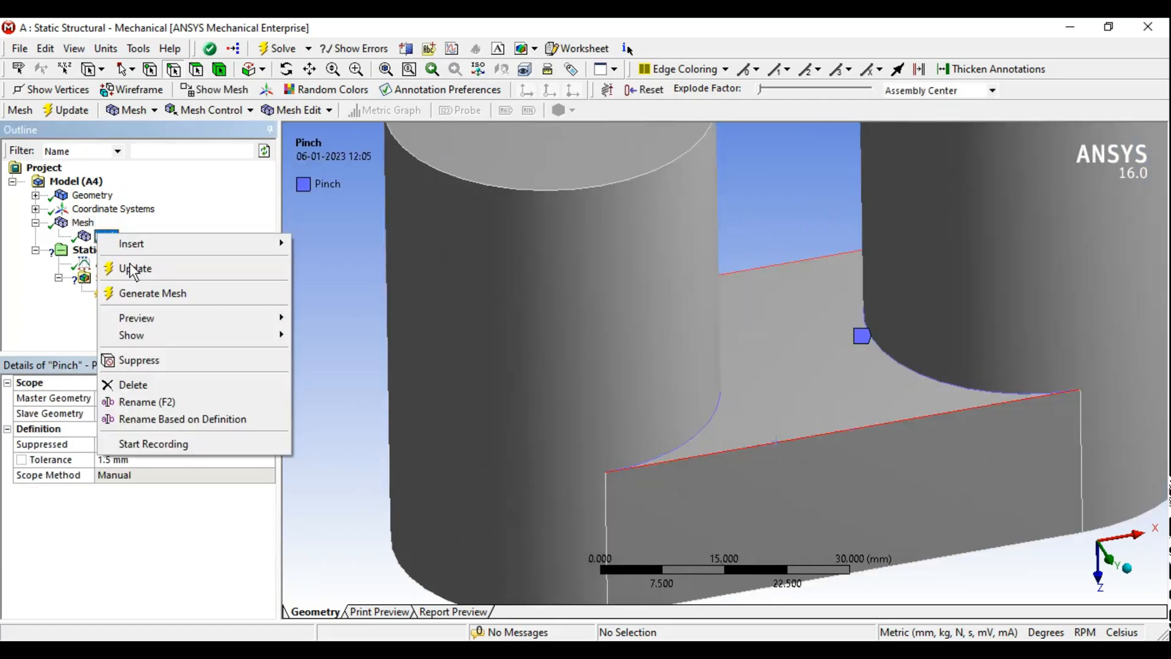
left_click(128, 383)
left_click(572, 390)
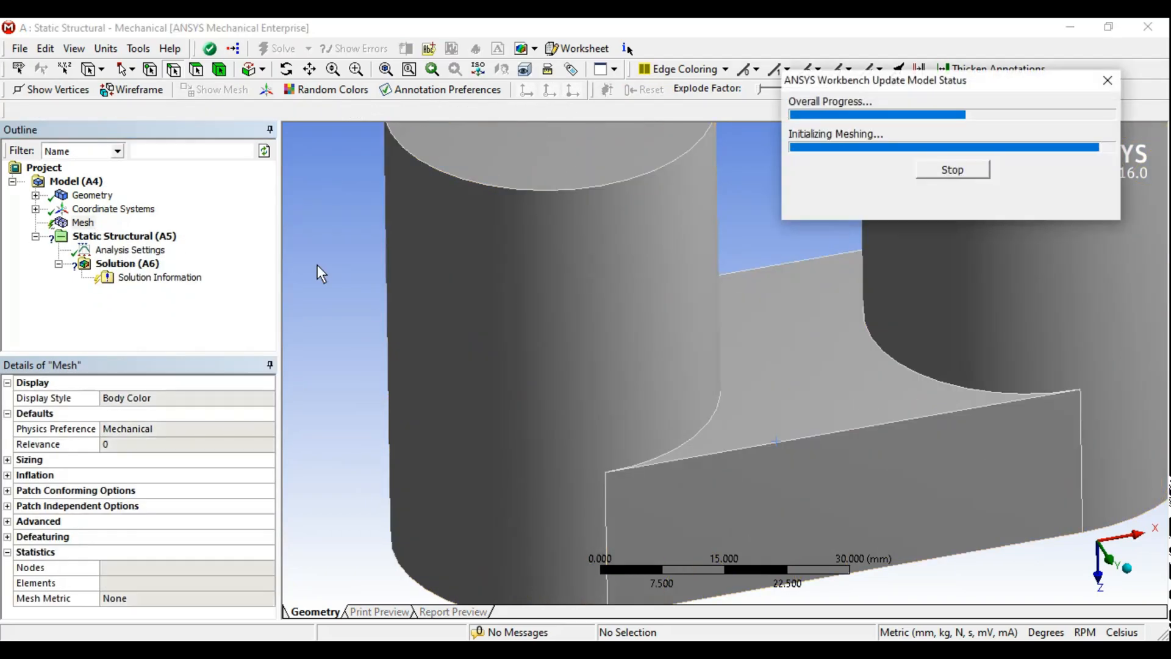
middle_click_drag(759, 480, 770, 444, "ctrl")
scroll(770, 444, "up", 1)
scroll(770, 444, "up", 5)
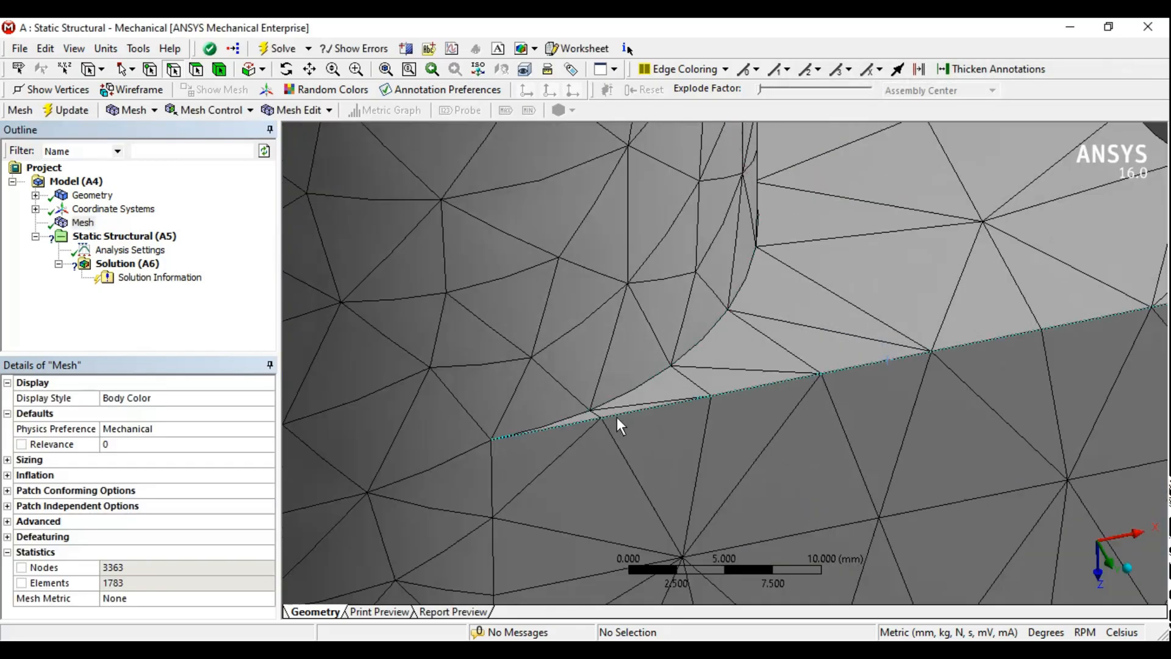
scroll(604, 421, "down", 9)
middle_click_drag(609, 425, 596, 375, "ctrl")
Switch to the ANSYS Steps notes in Notepad and review the "Pinch - corners" entry.
left_click(599, 650)
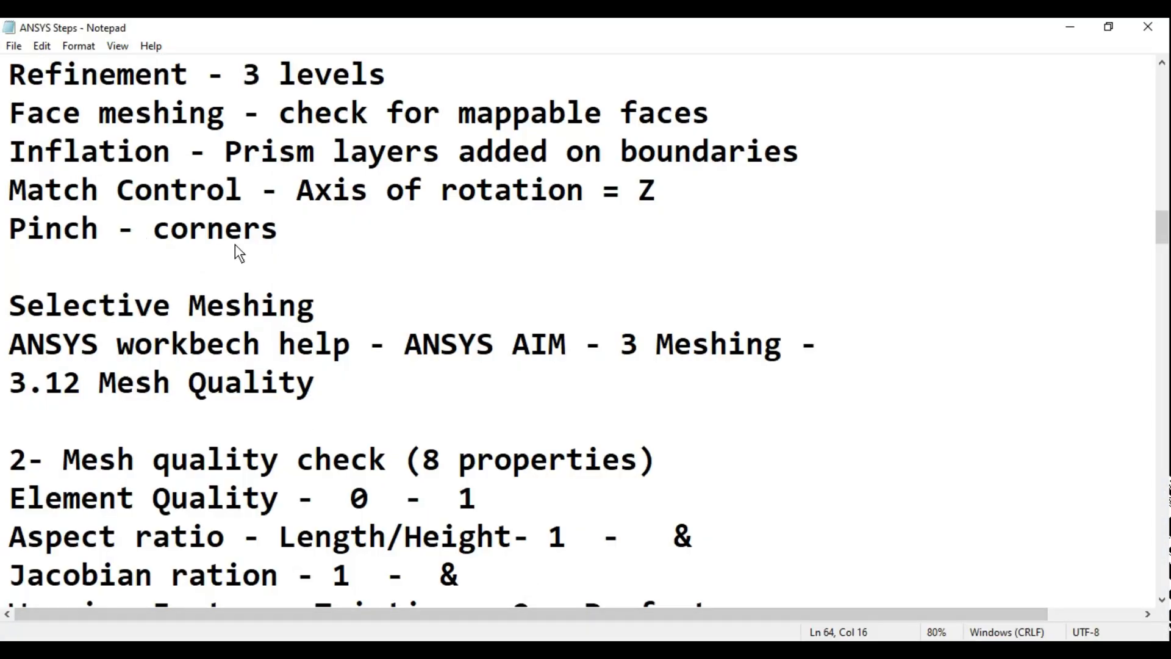
left_click_drag(299, 233, 18, 248)
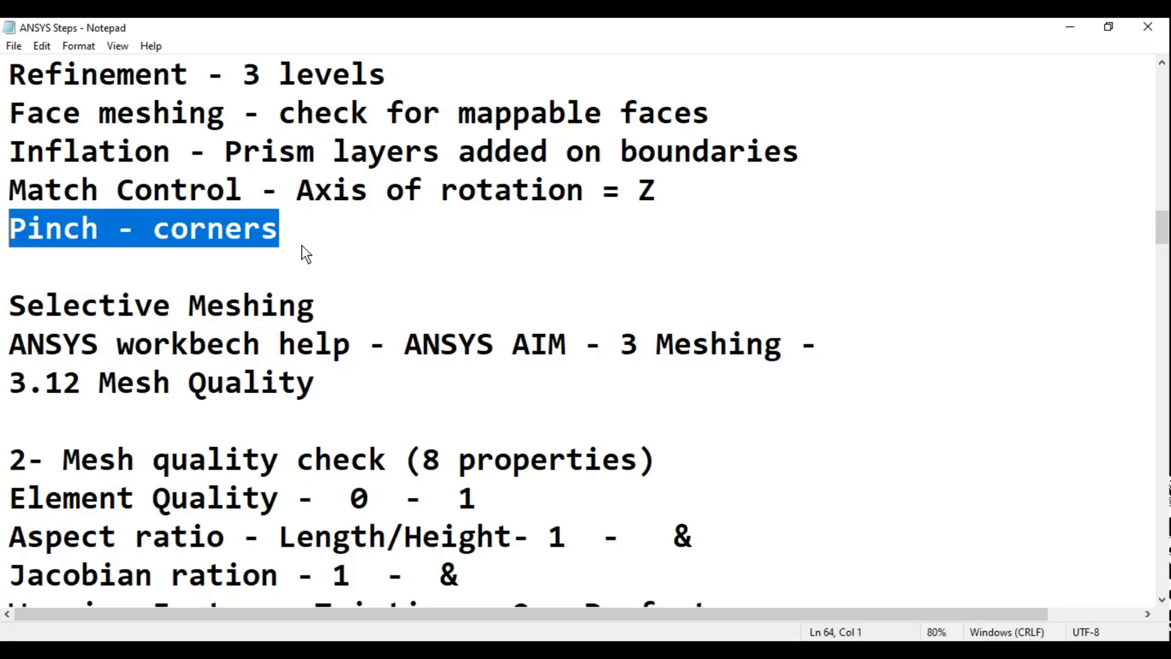
left_click(302, 244)
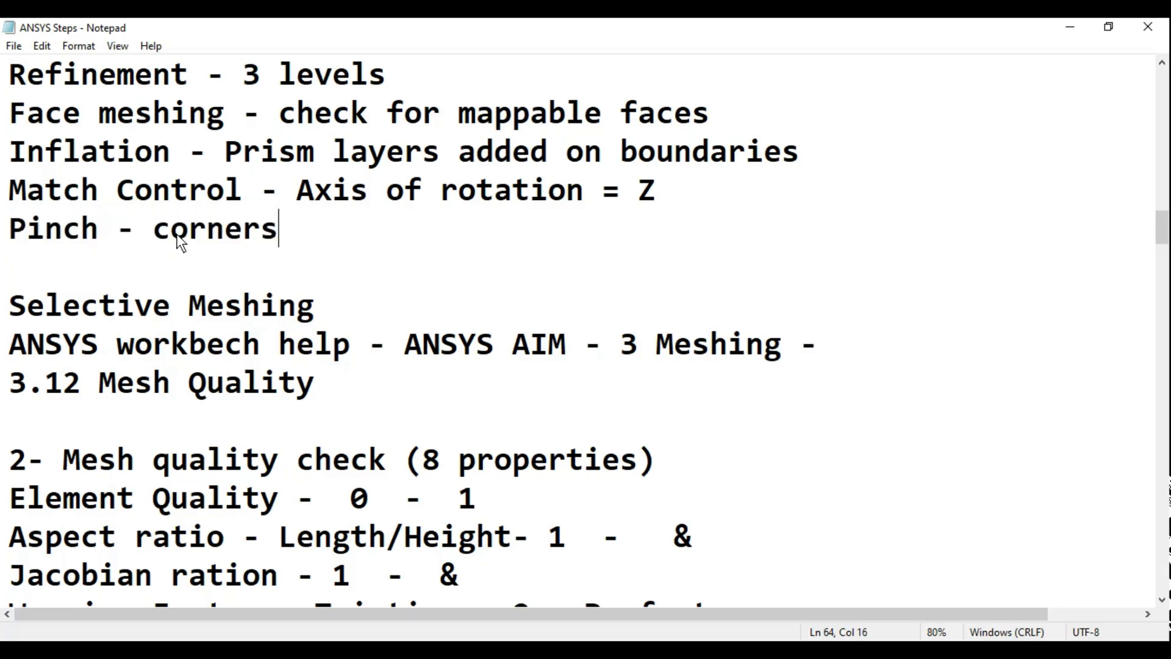
left_click_drag(10, 231, 101, 244)
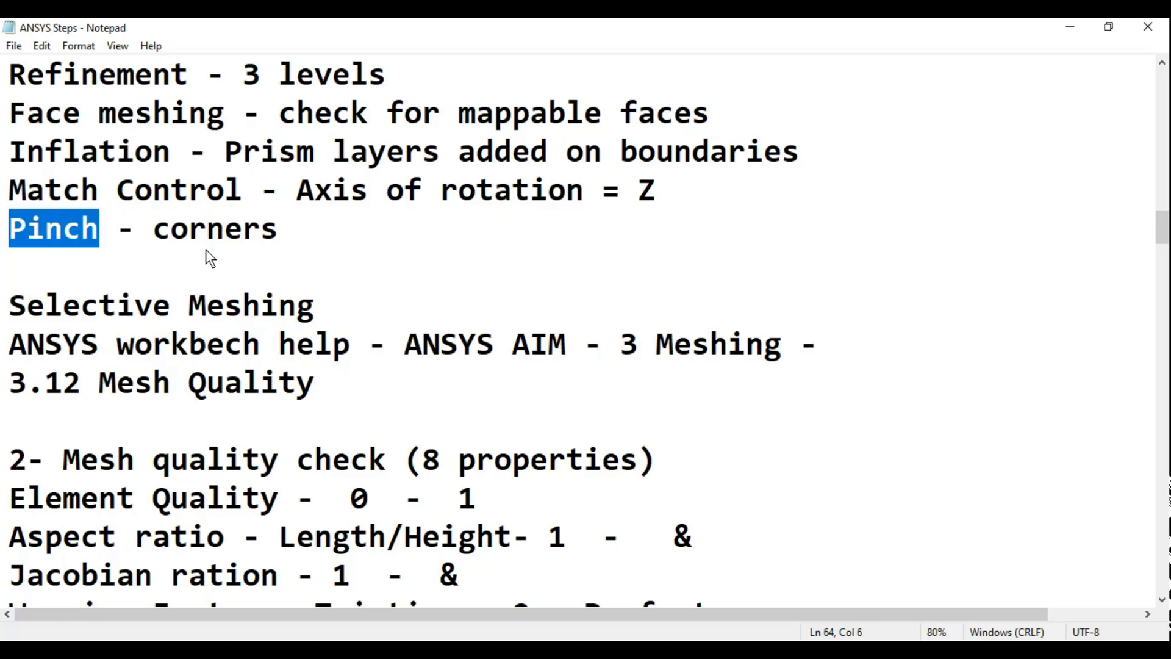
left_click(262, 230)
Review the "Automatic Mesh Based Defeaturing - AMBD" entry under the global parameters in the notes.
scroll(243, 298, "up", 5)
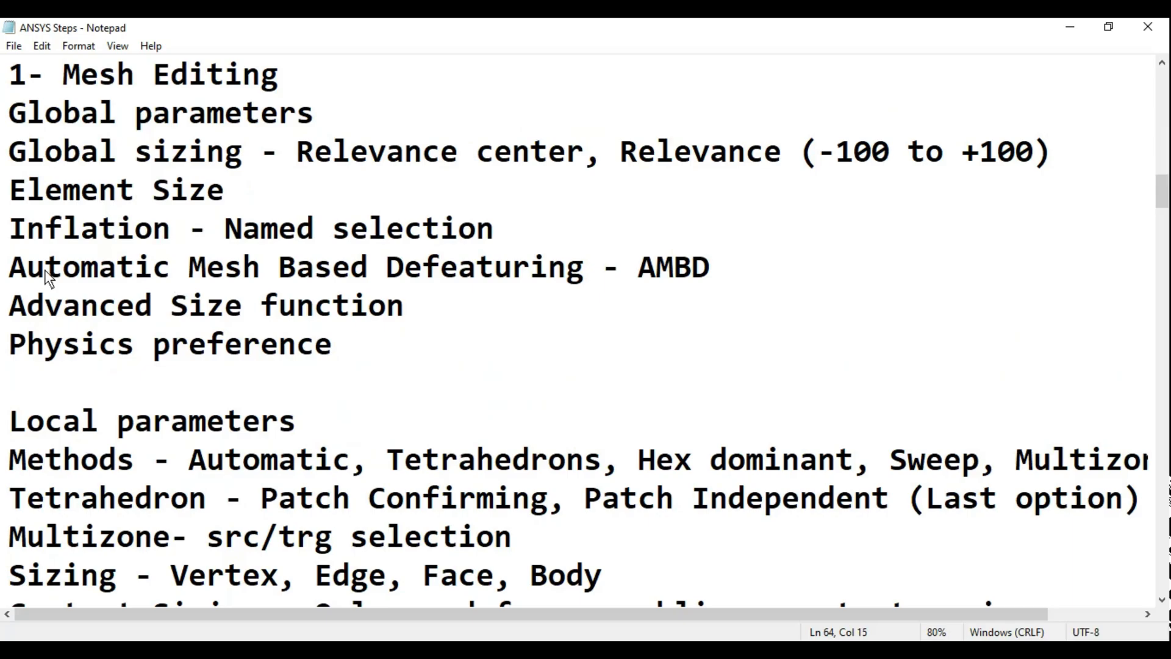
left_click_drag(13, 272, 774, 273)
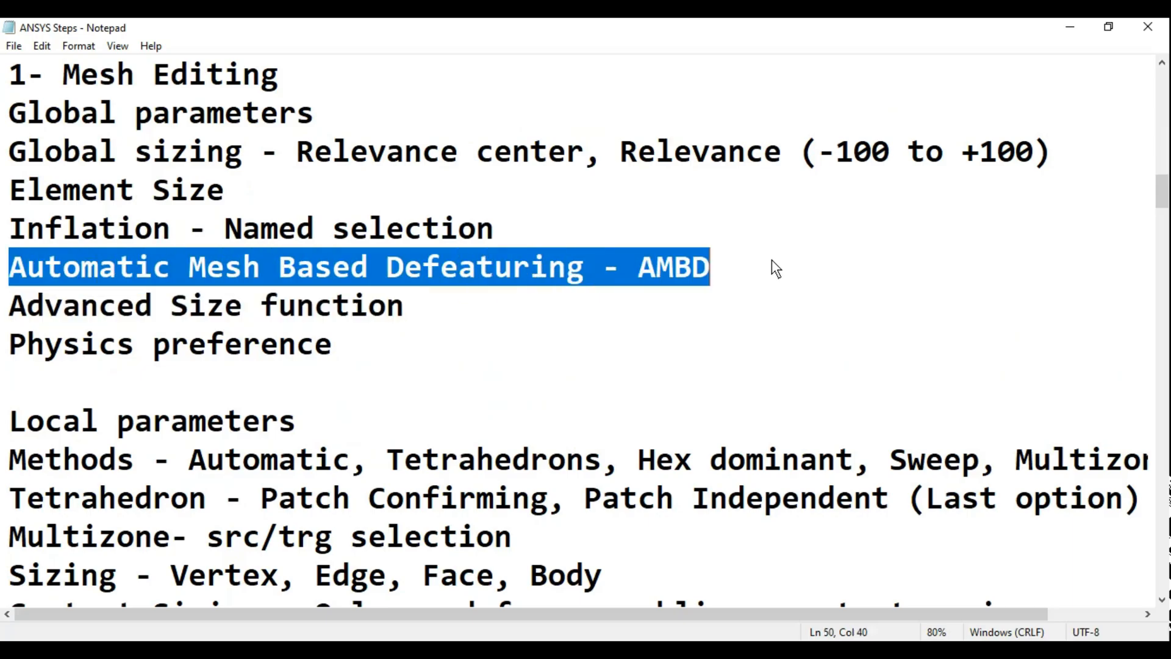
left_click(118, 275)
left_click(625, 271)
left_click_drag(631, 272, 724, 280)
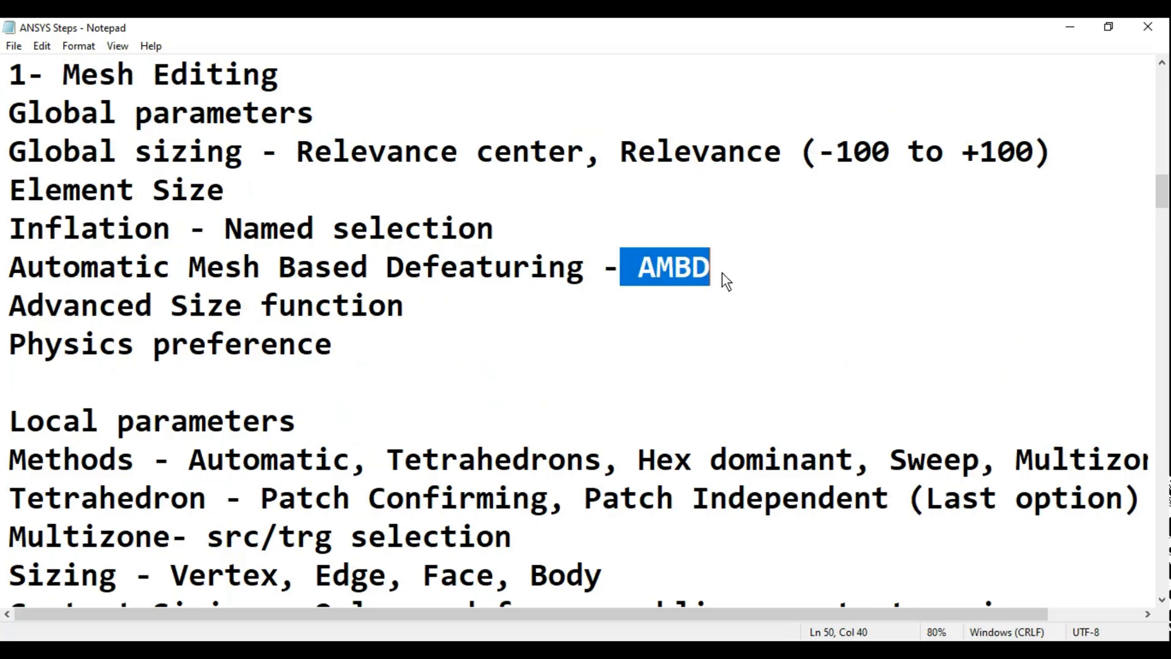
left_click_drag(186, 268, 592, 269)
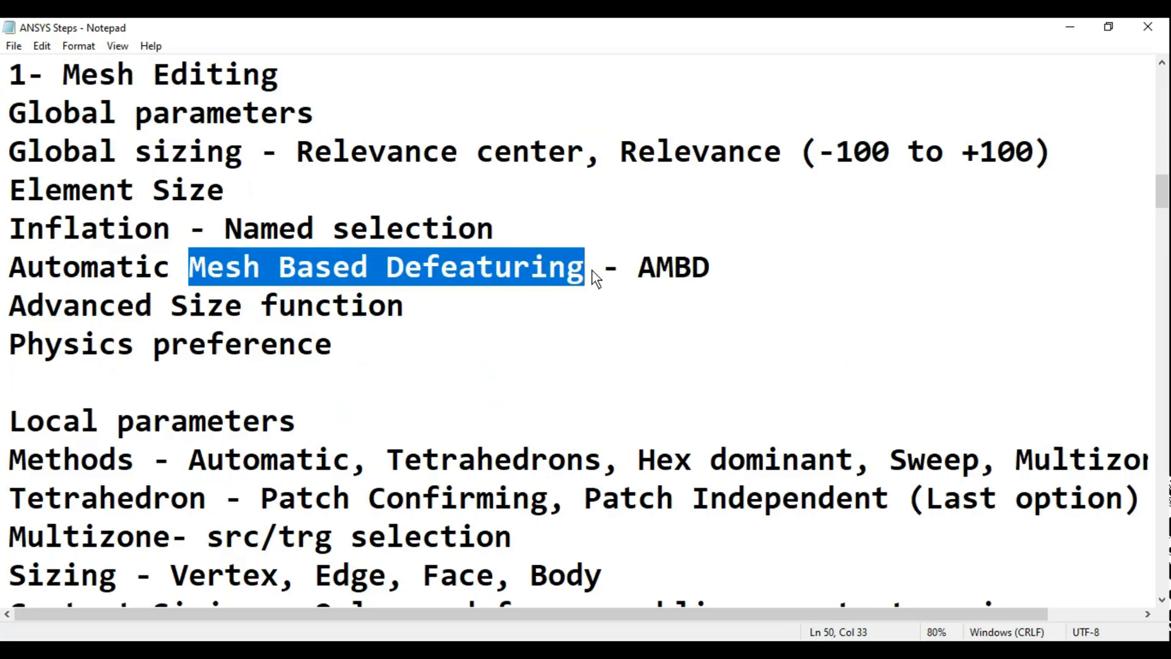
left_click(416, 347)
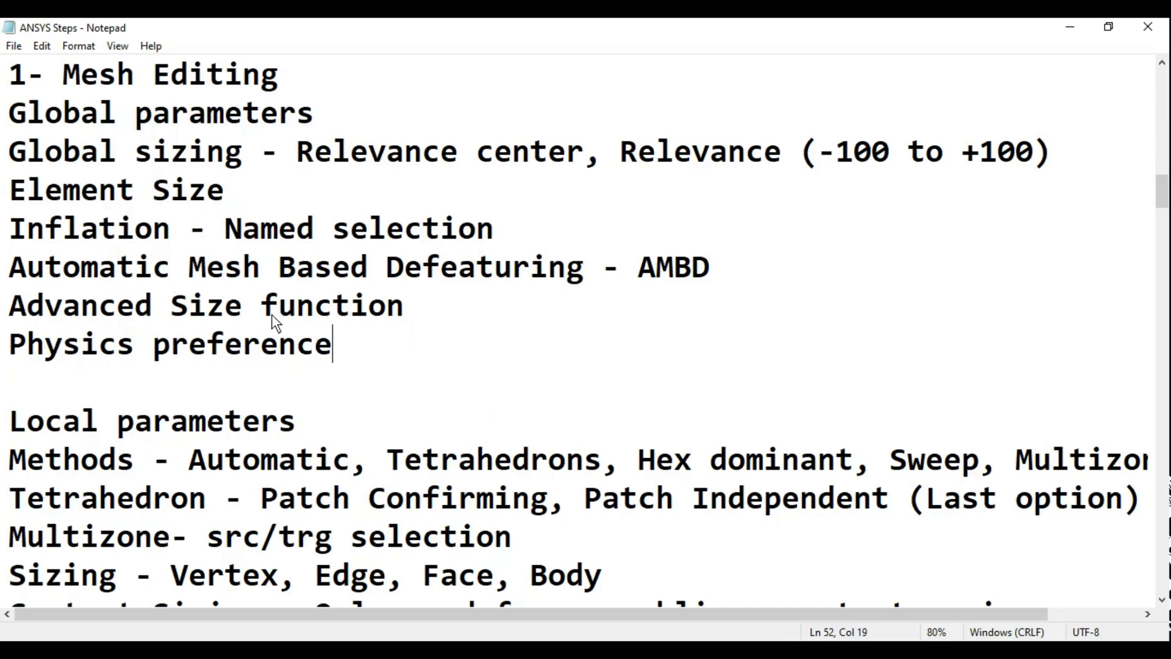
Read through the global and local parameter lists in the meshing notes.
scroll(272, 313, "up", 1)
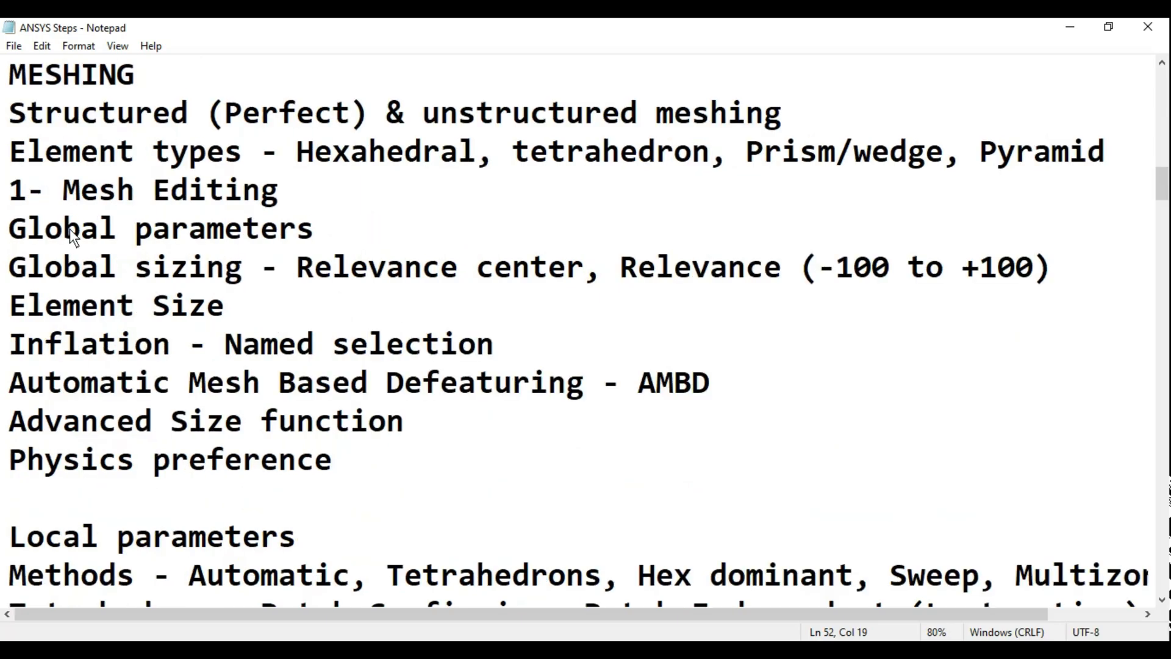
scroll(368, 346, "down", 4)
left_click_drag(323, 458, 64, 189)
scroll(345, 339, "up", 3)
left_click_drag(400, 369, 115, 227)
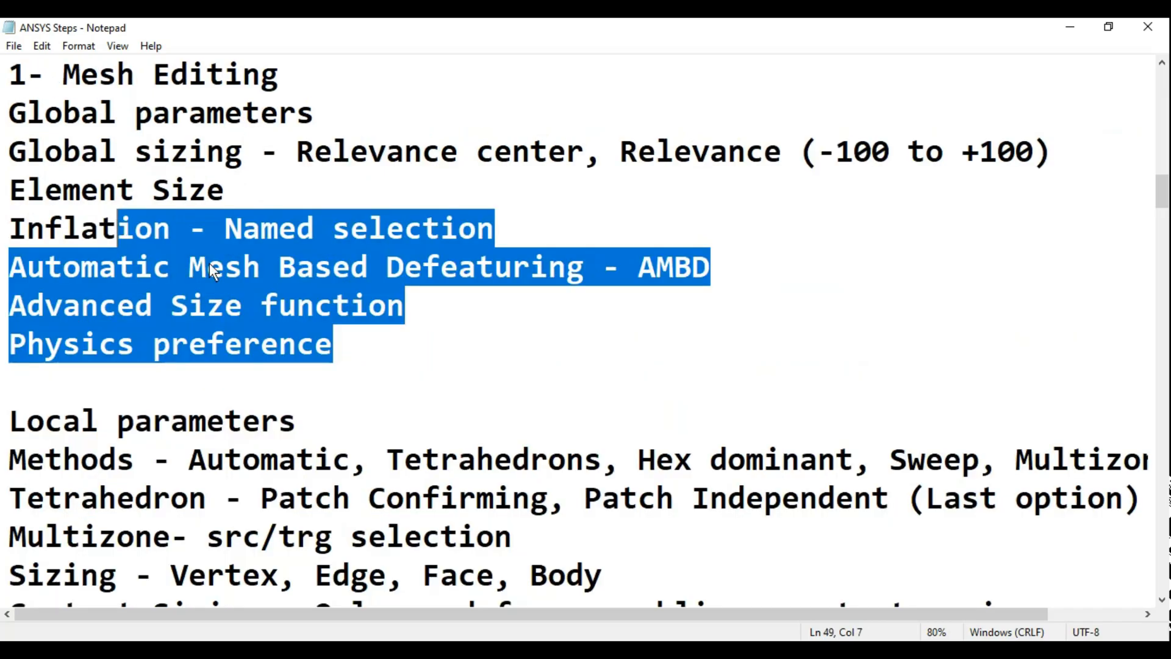
Switch back to ANSYS Mechanical and look through the mesh's Sizing and Inflation settings.
key("alt+Tab")
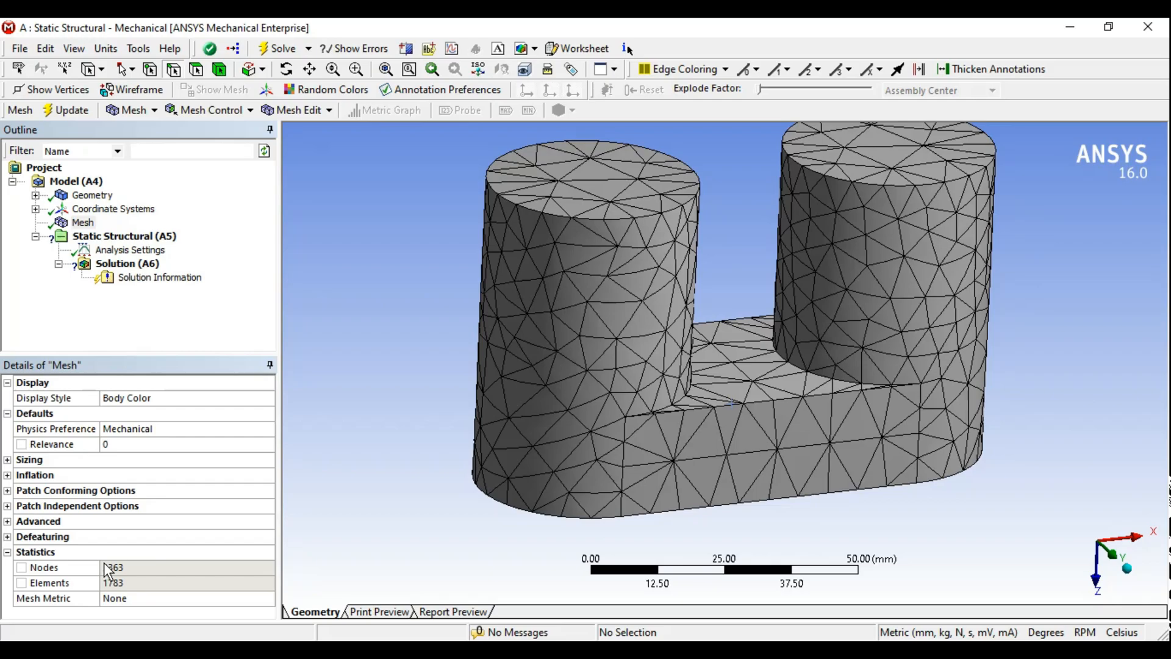
left_click(8, 460)
left_click(8, 460)
left_click(7, 476)
left_click(7, 476)
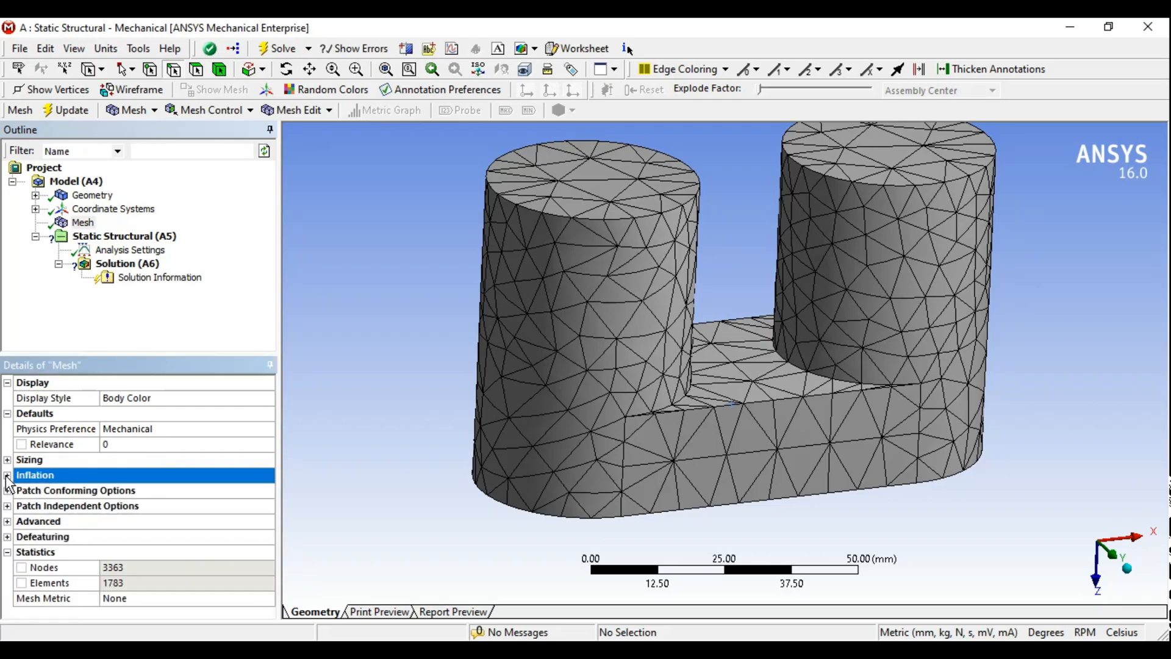
middle_click_drag(525, 406, 642, 380)
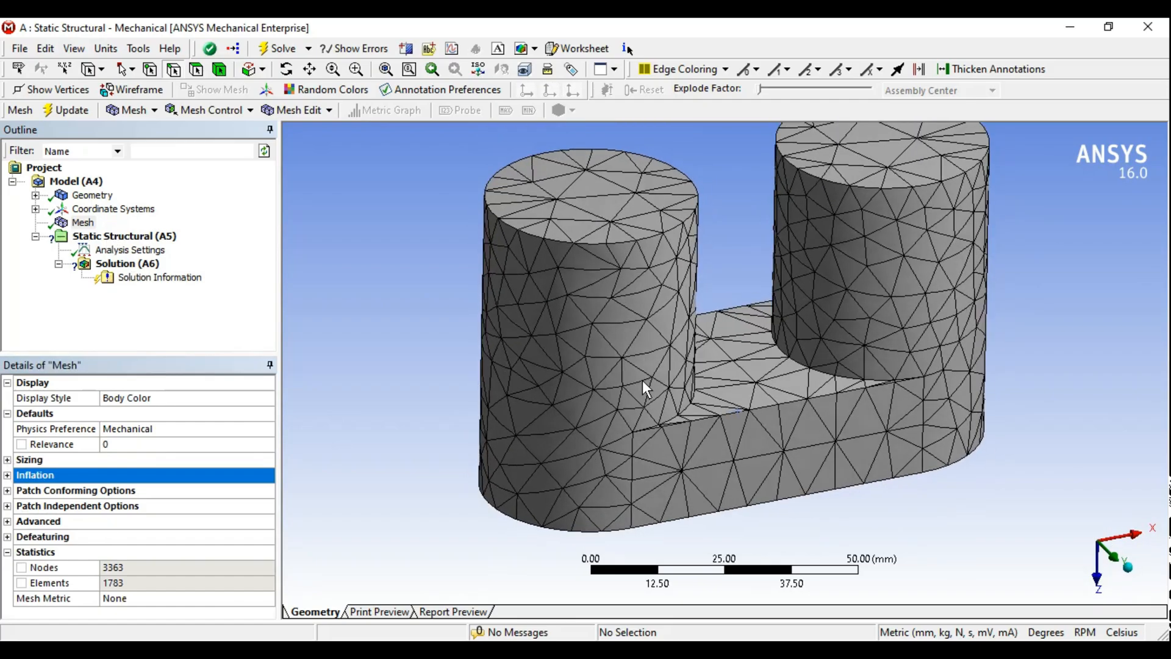
Look through the mesh's Patch Conforming Options and Patch Independent Options.
left_click(7, 491)
left_click(7, 490)
left_click(7, 506)
left_click(7, 505)
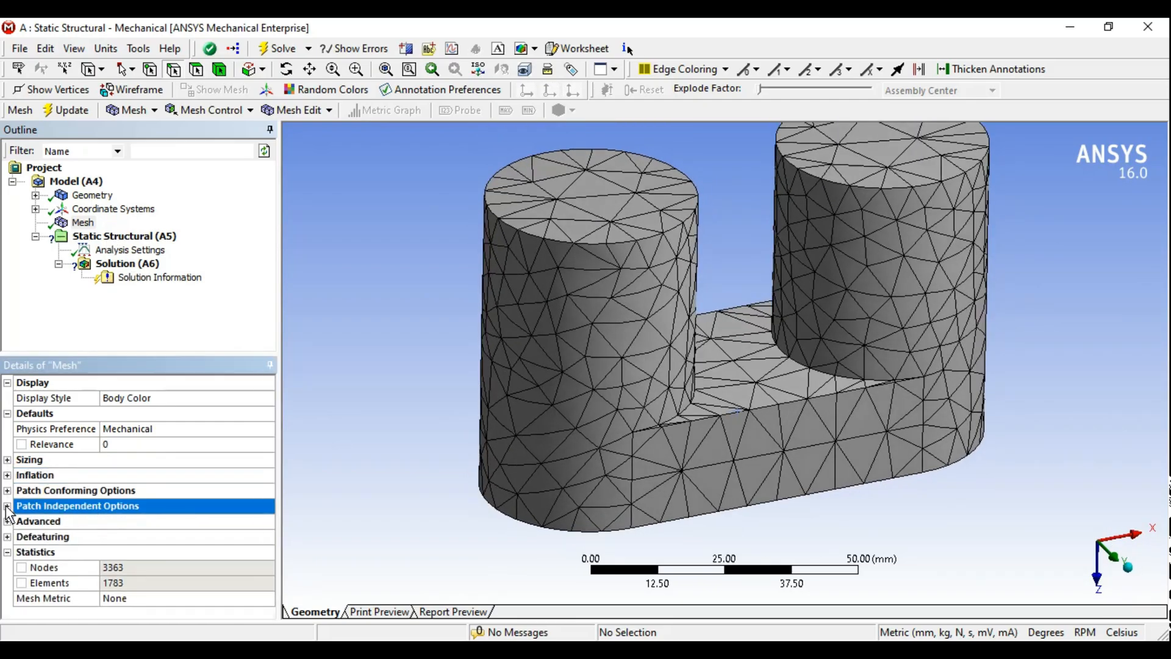
left_click(7, 490)
middle_click_drag(695, 372, 664, 298)
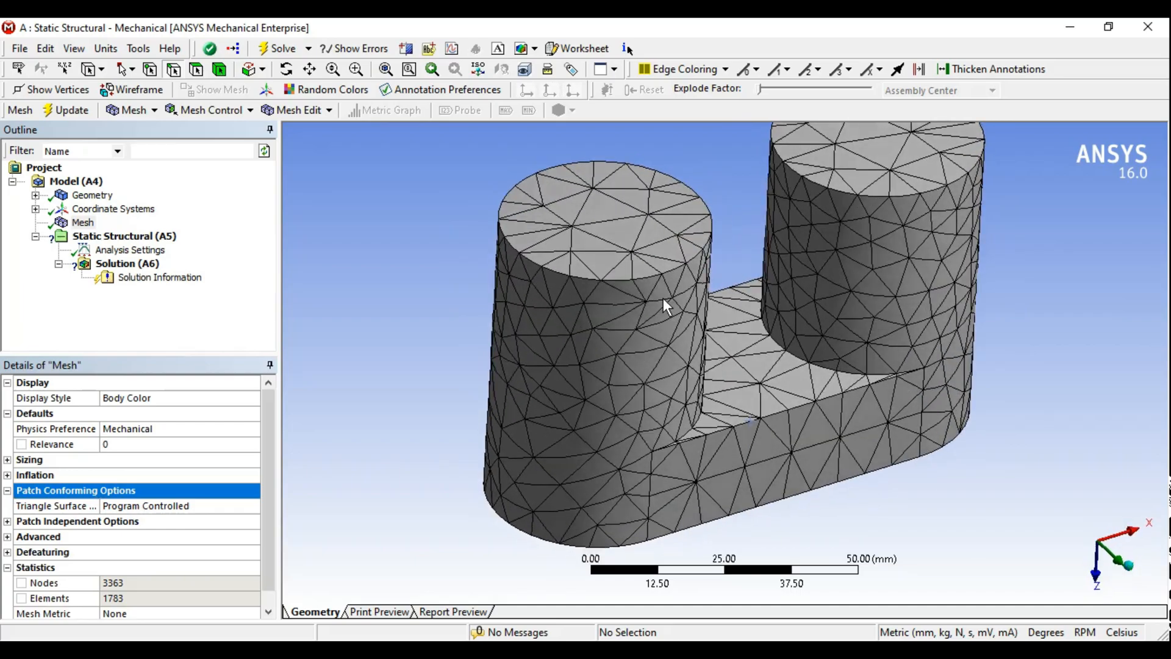
left_click(7, 490)
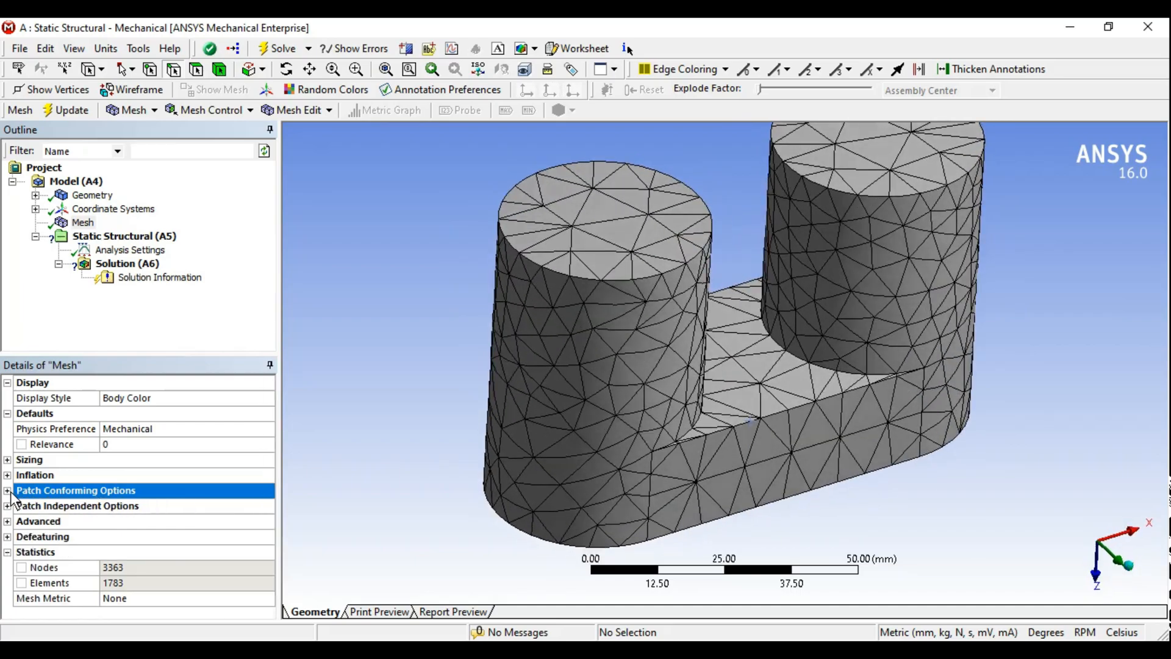
Check the advanced mesh settings, including the number of CPUs, and view the solve process settings without changing them.
left_click(7, 521)
left_click_drag(264, 454, 265, 481)
left_click(139, 48)
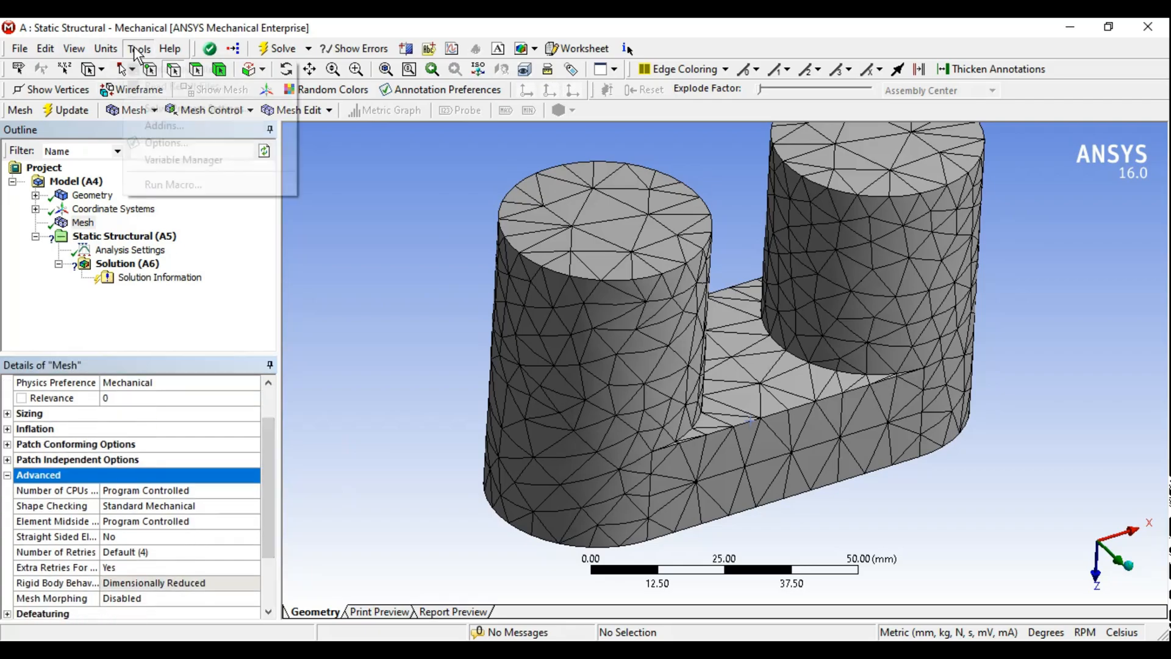
left_click(159, 108)
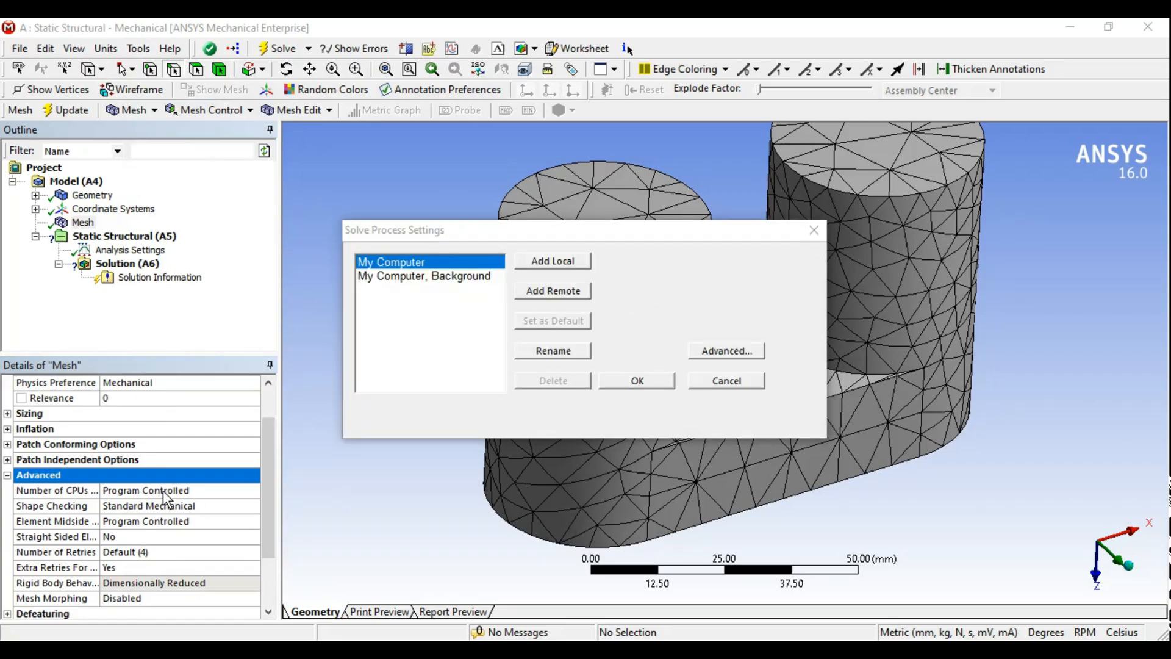
left_click(714, 384)
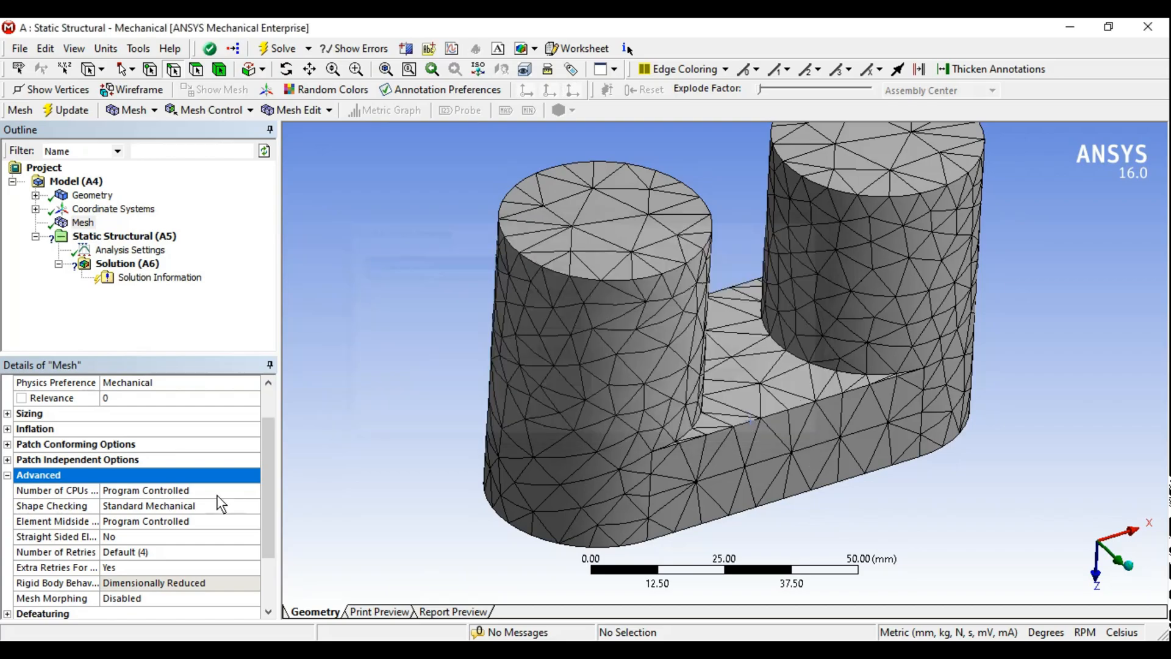
left_click(153, 489)
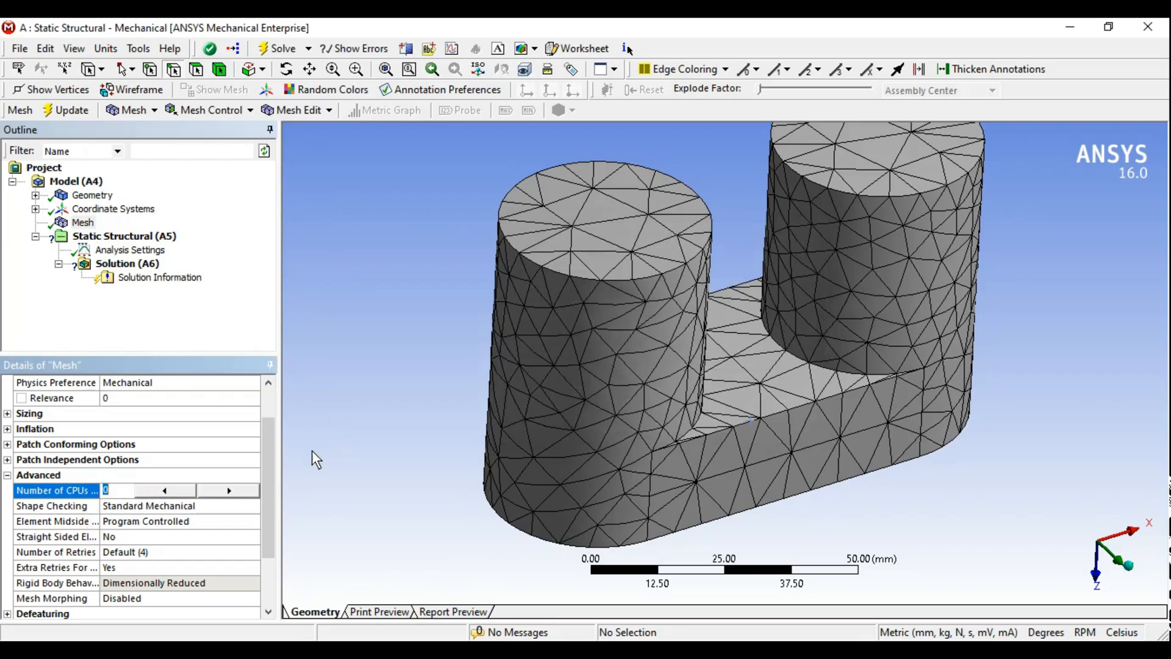
left_click(8, 474)
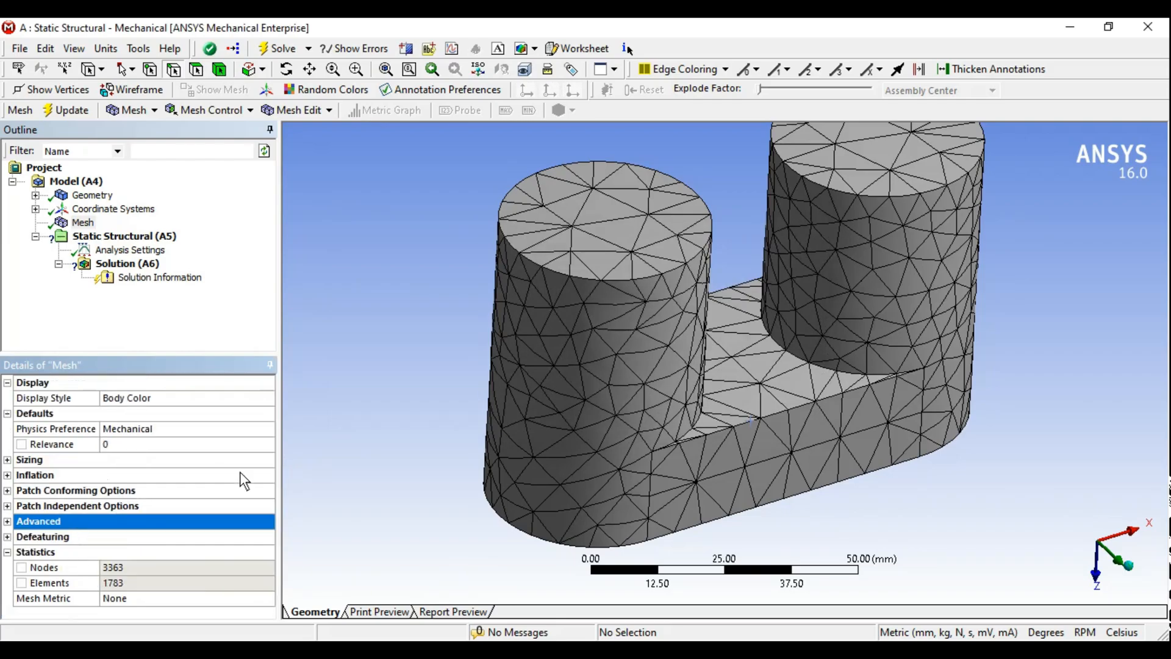
Show the mesh's Defeaturing settings in full.
left_click(15, 536)
left_click_drag(266, 481, 264, 527)
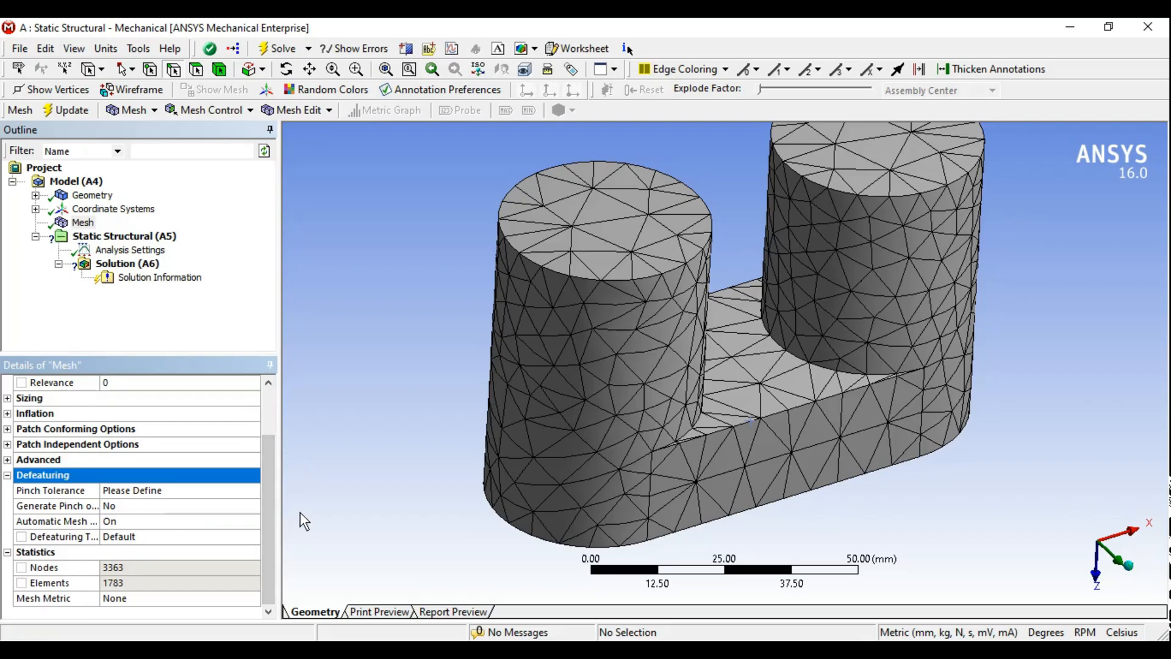
middle_click_drag(610, 464, 575, 442)
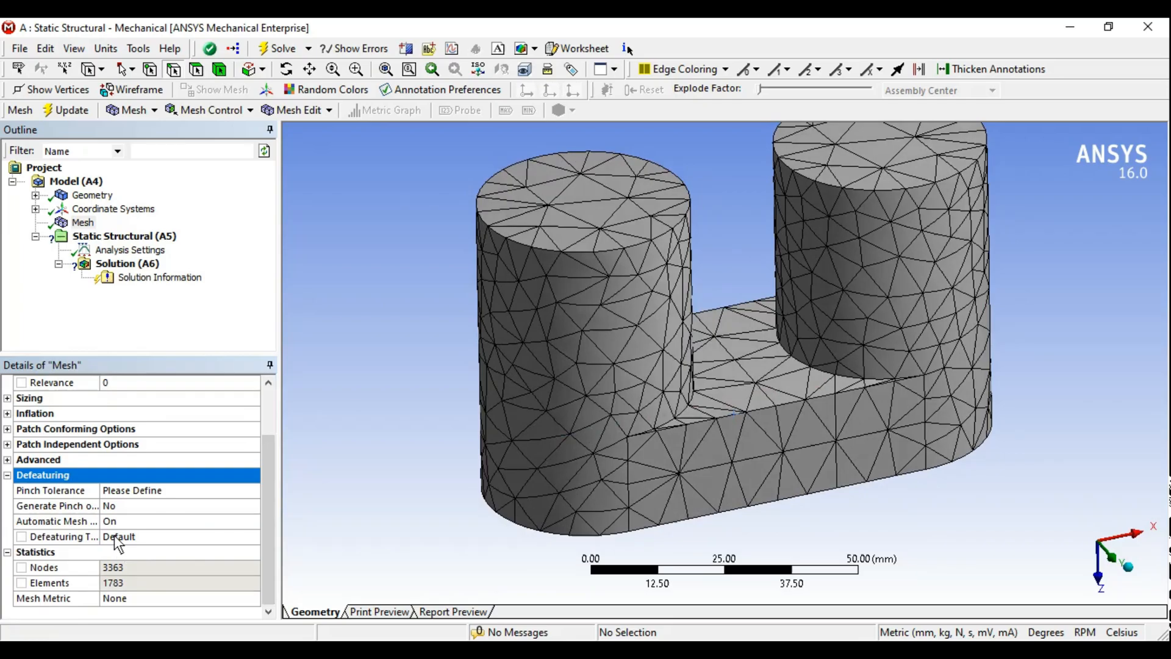
Set the global pinch tolerance to 2 mm, update the mesh and inspect the narrow corner.
left_click(112, 493)
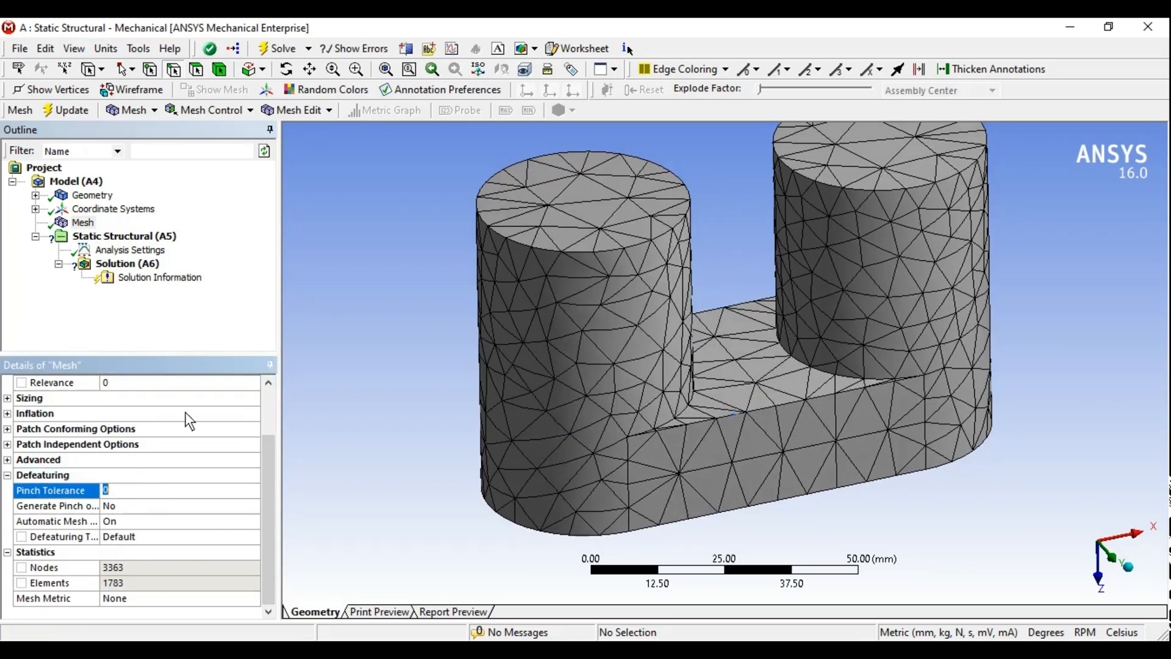
type("2")
key("Return")
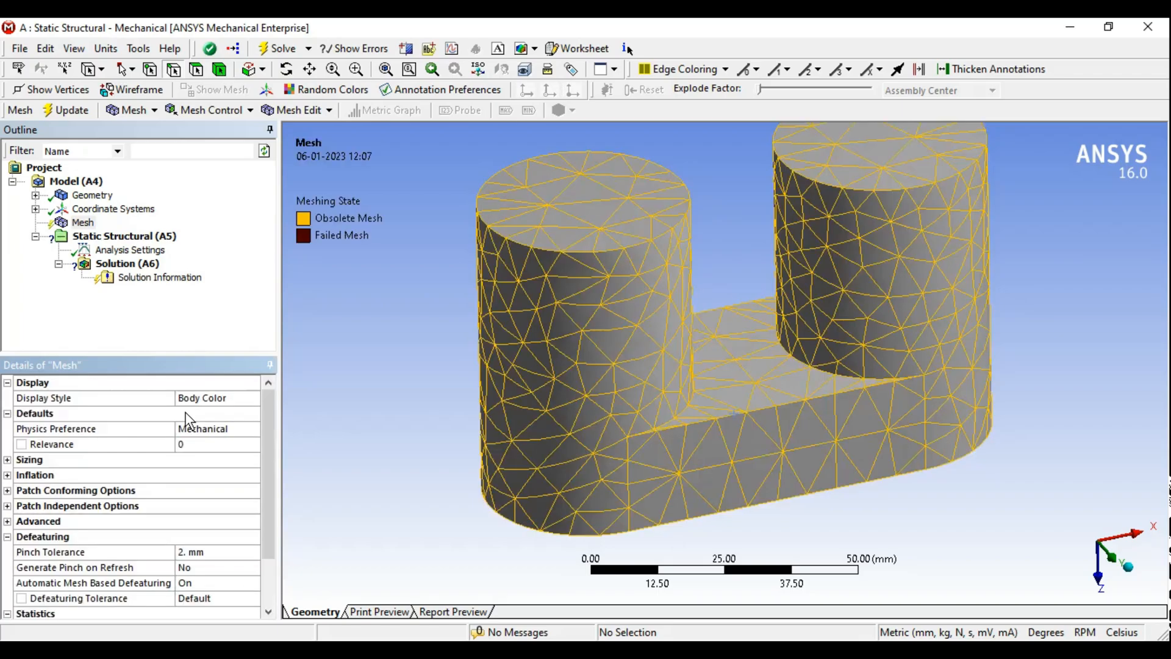
left_click(64, 110)
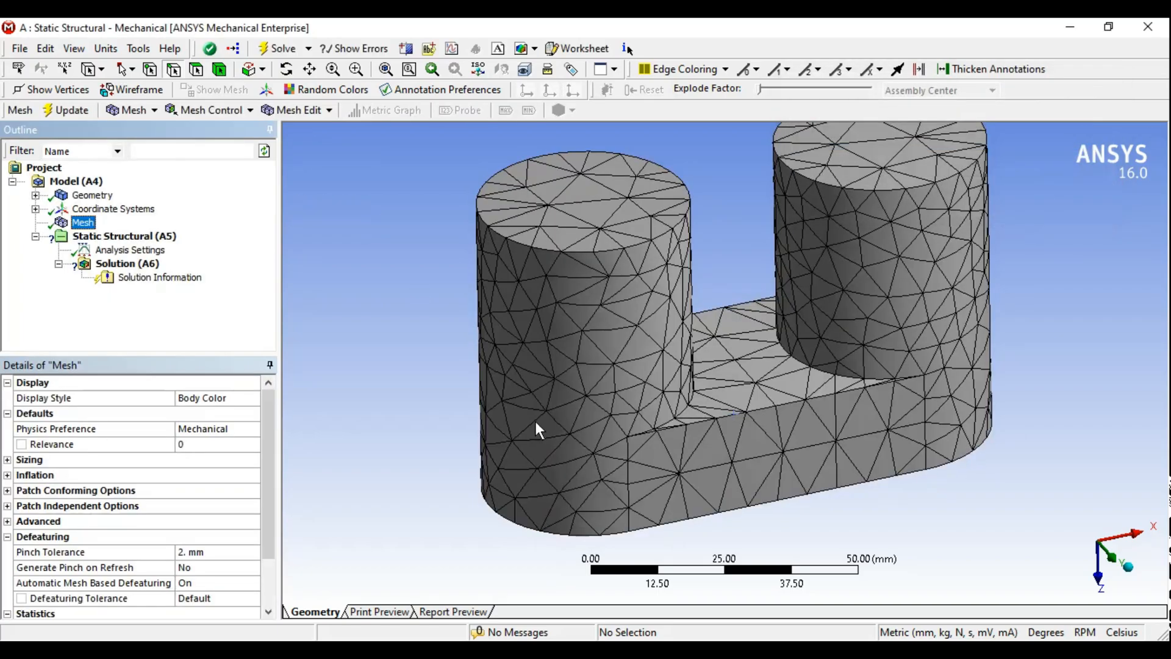
scroll(715, 482, "up", 3)
scroll(761, 379, "up", 4)
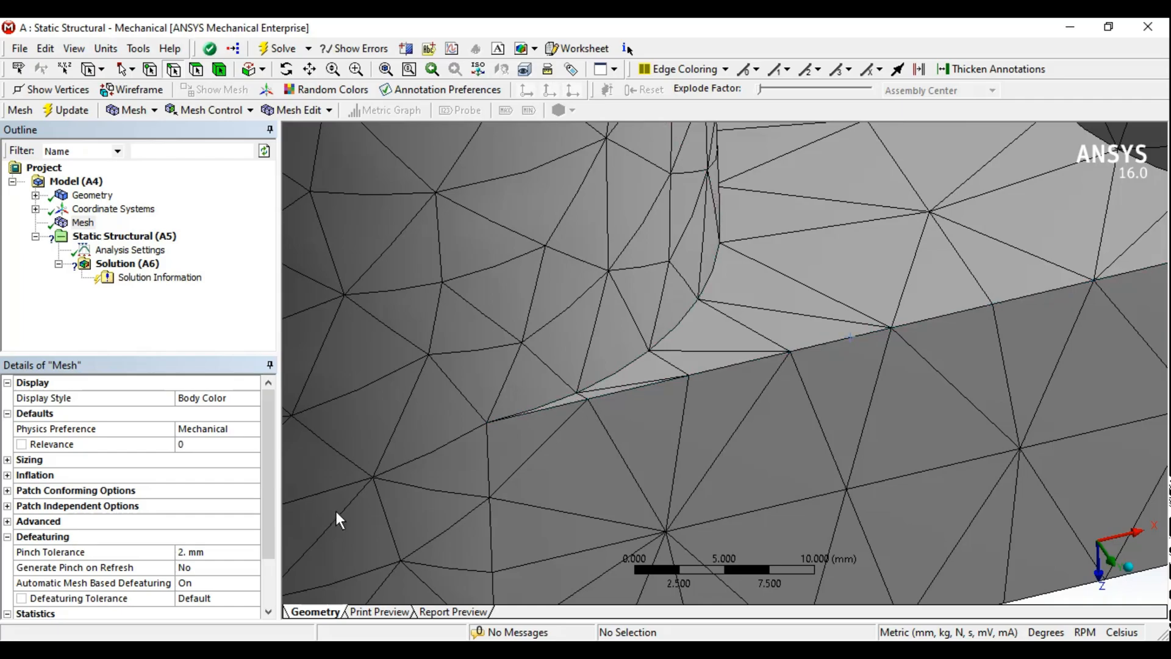
Clear the global pinch tolerance so that it is undefined again.
left_click(213, 550)
key("Delete")
key("Return")
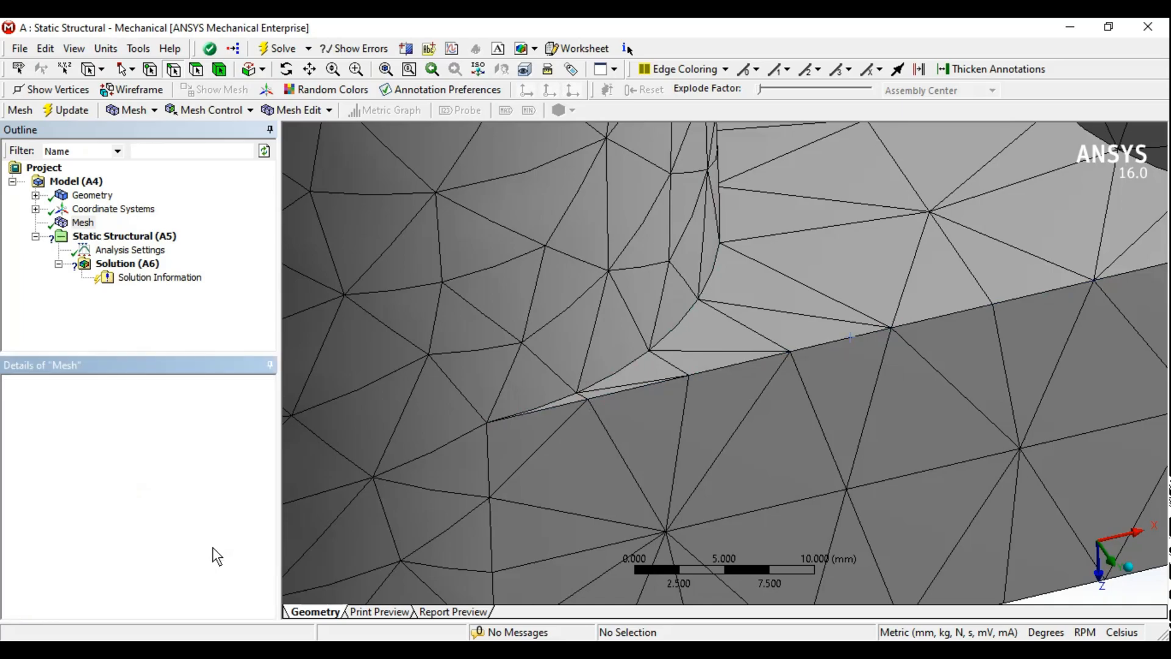
Keep Automatic Mesh Based Defeaturing on and set its defeaturing tolerance to 1.5 mm.
left_click_drag(266, 522, 258, 562)
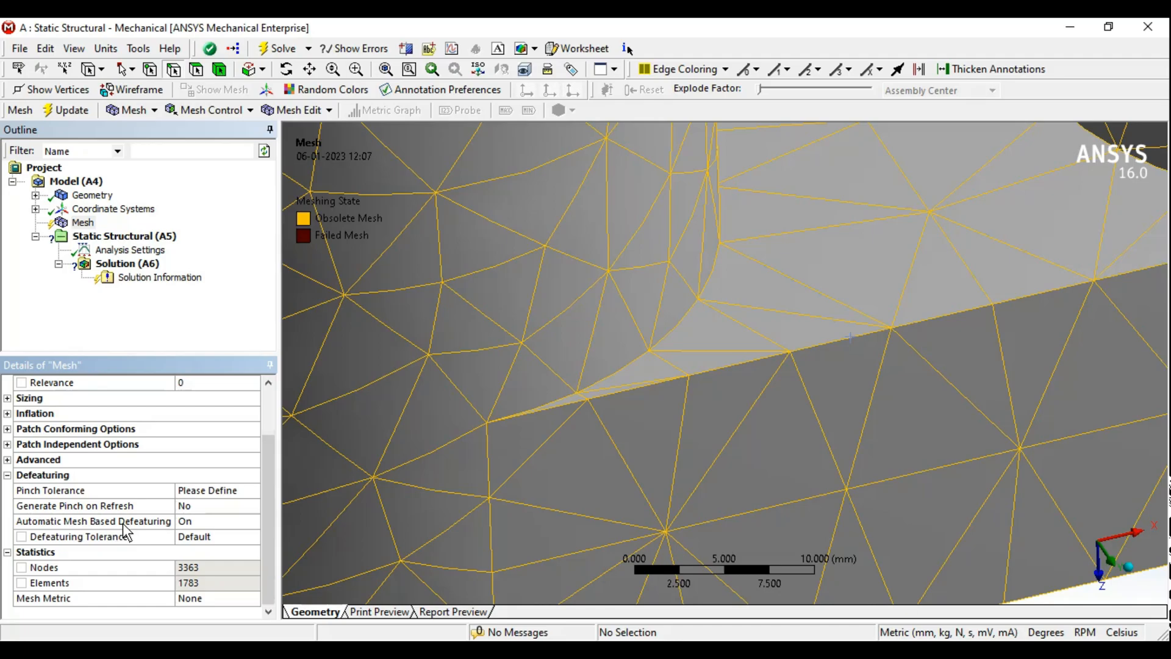
left_click(203, 523)
left_click(253, 522)
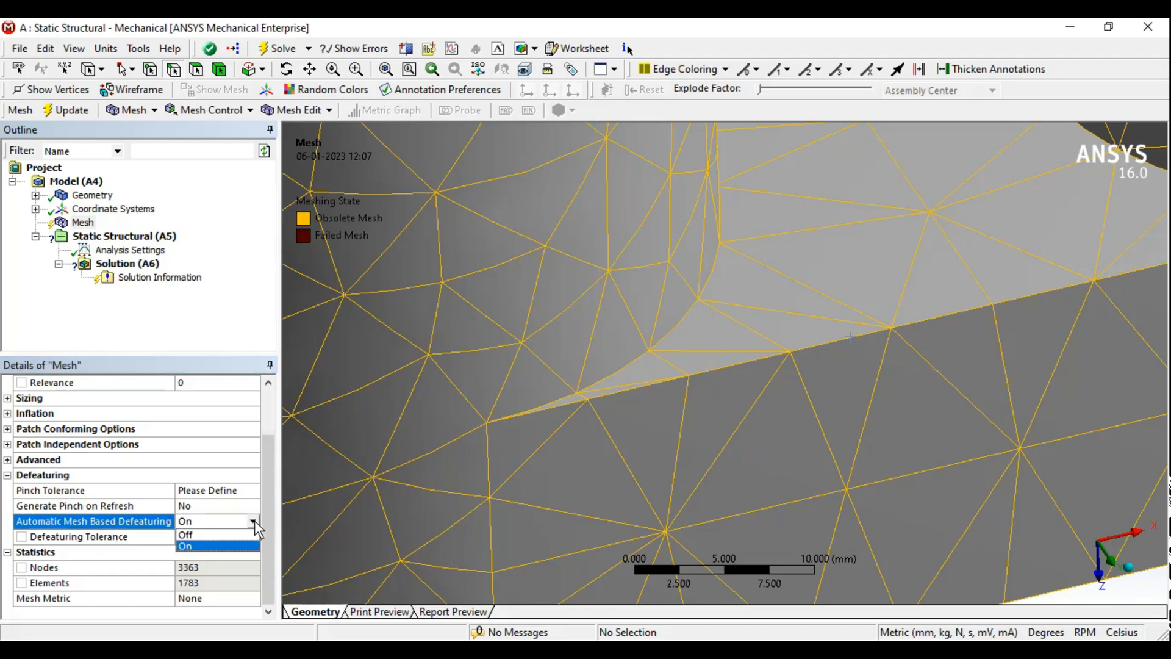
left_click(190, 543)
left_click(196, 539)
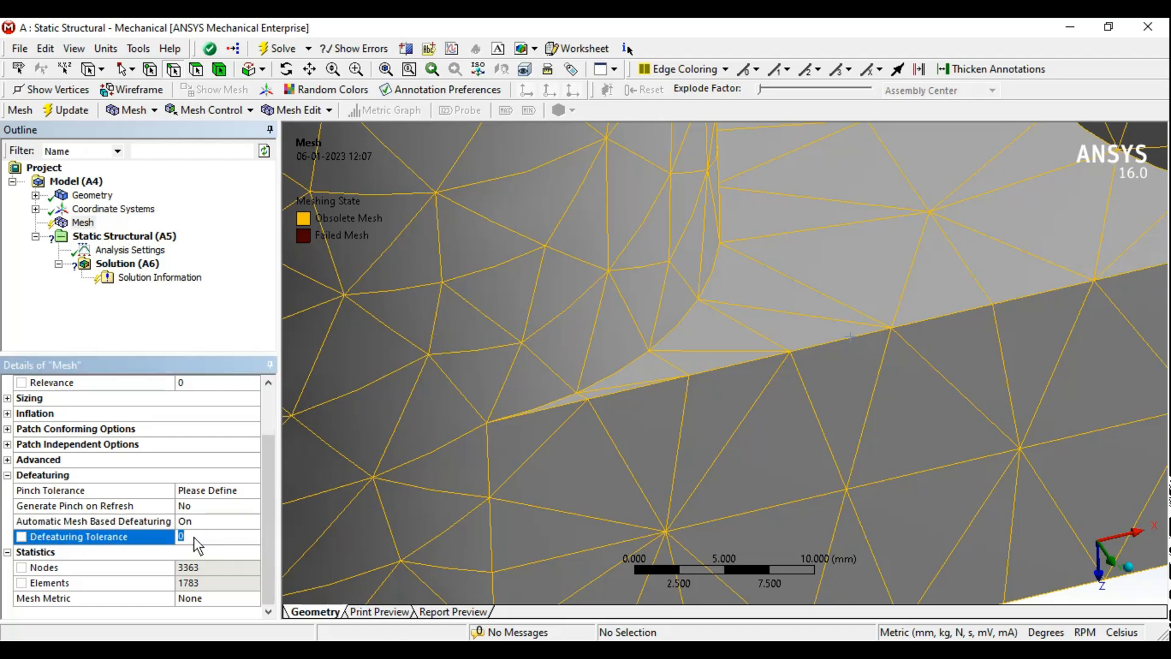
type("1.5")
key("Return")
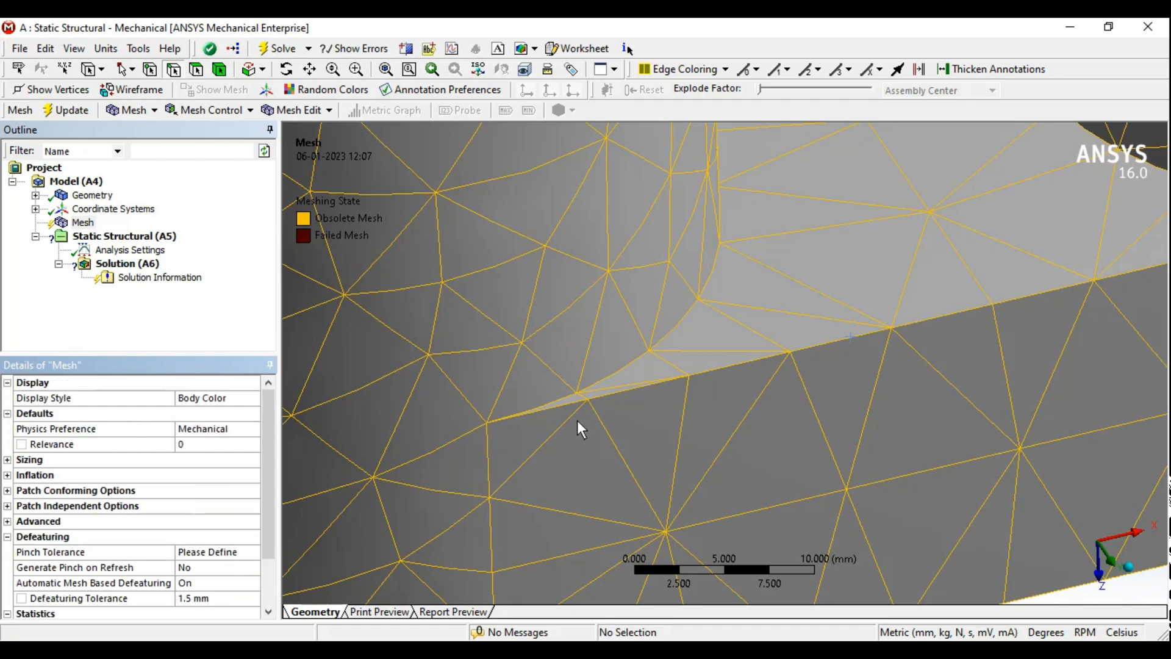
Update the mesh with the new defeaturing tolerance and inspect the narrow corners between the bar and the cylinders.
scroll(765, 390, "down", 5)
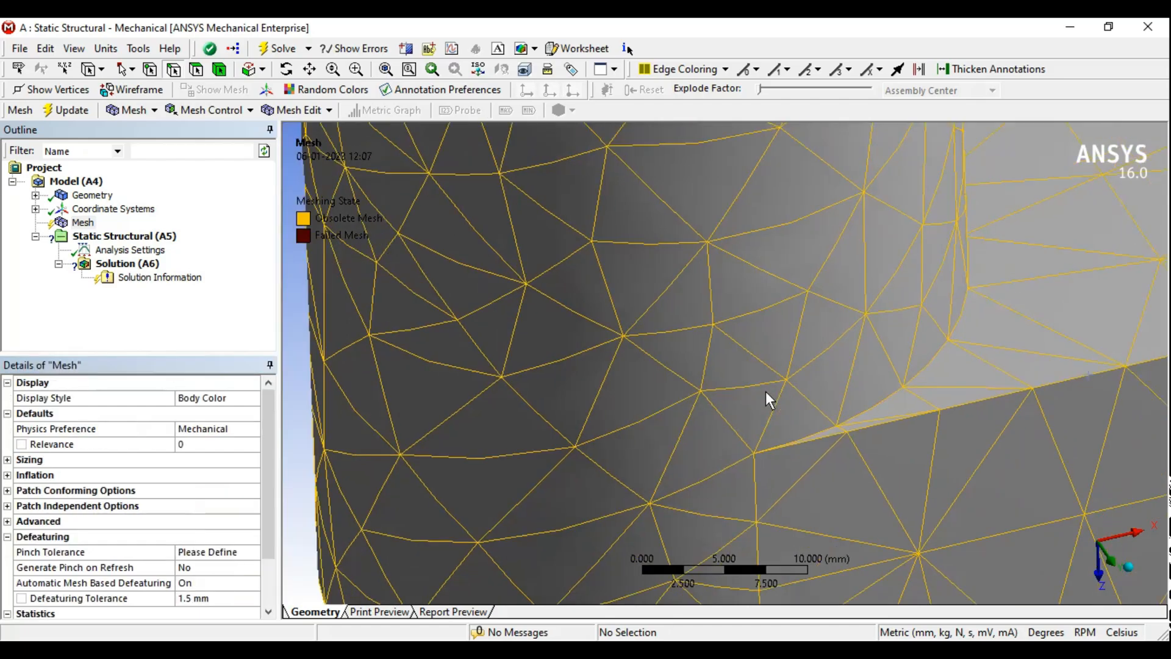
scroll(806, 401, "down", 3)
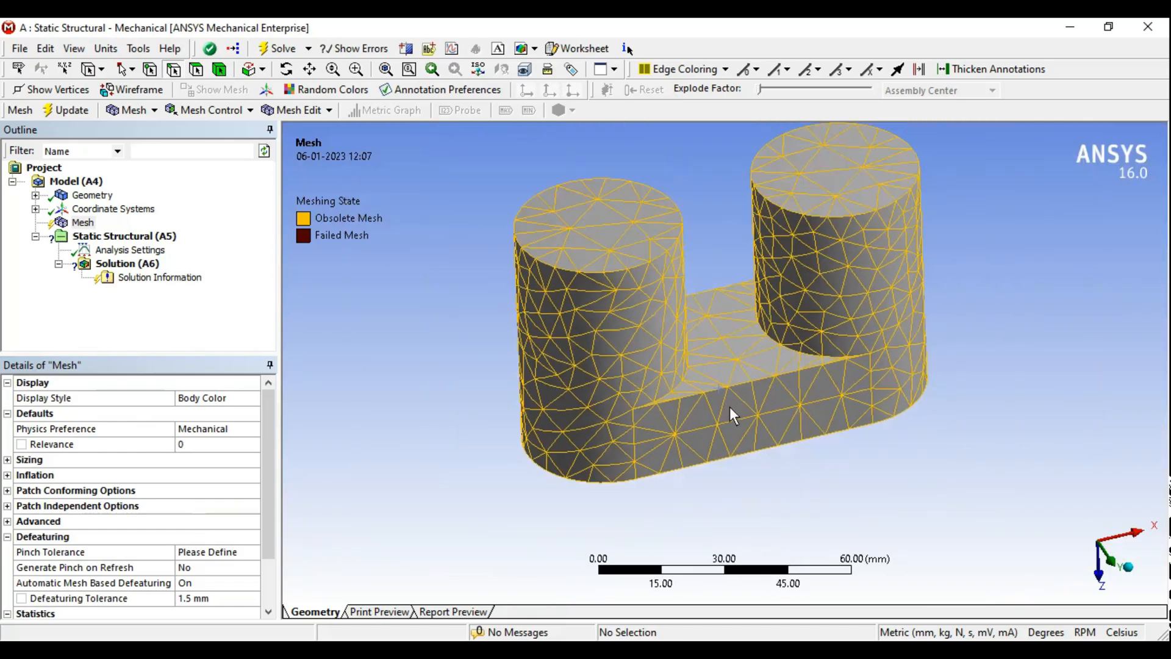
middle_click_drag(732, 404, 730, 393)
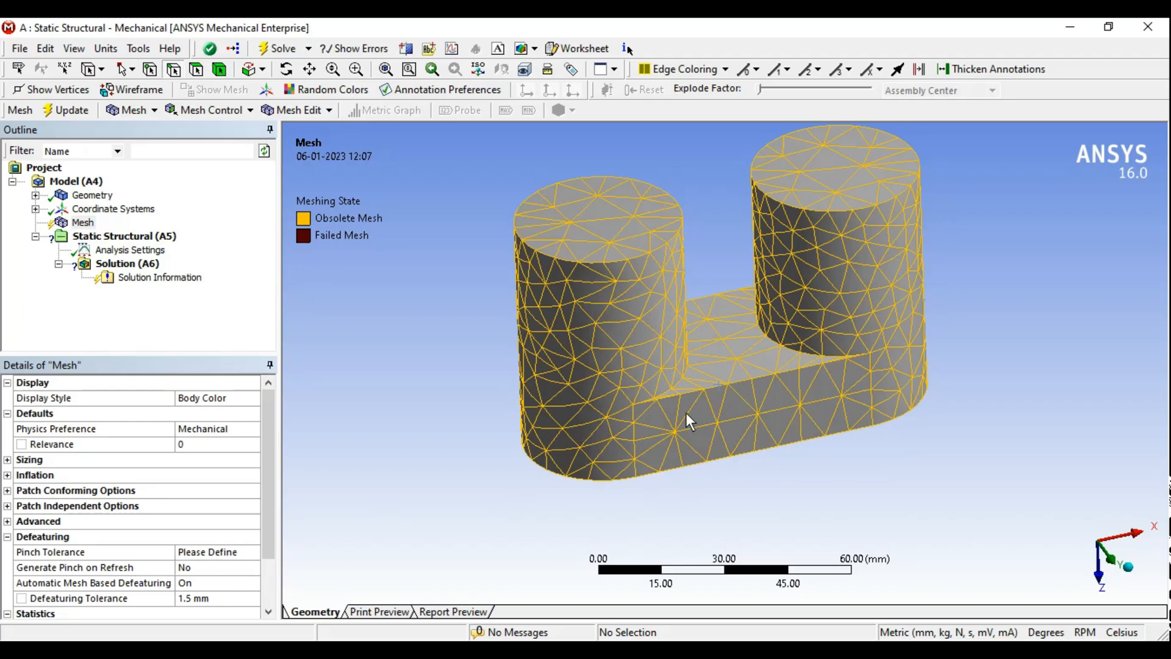
scroll(668, 400, "up", 5)
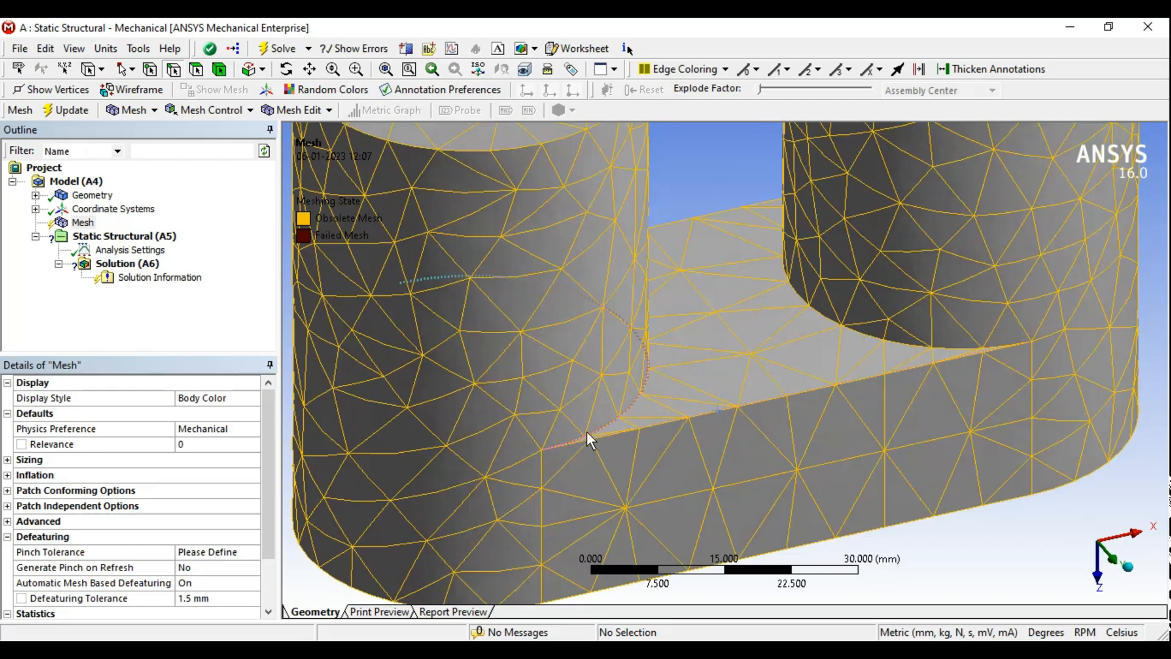
scroll(582, 433, "up", 6)
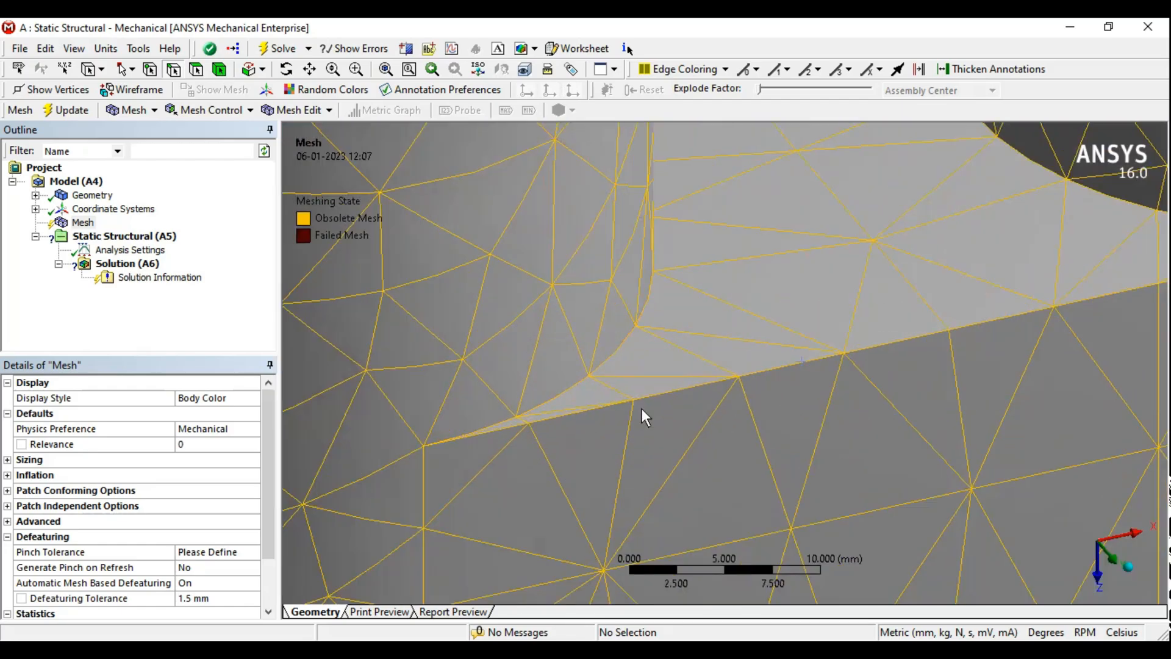
scroll(737, 461, "down", 6)
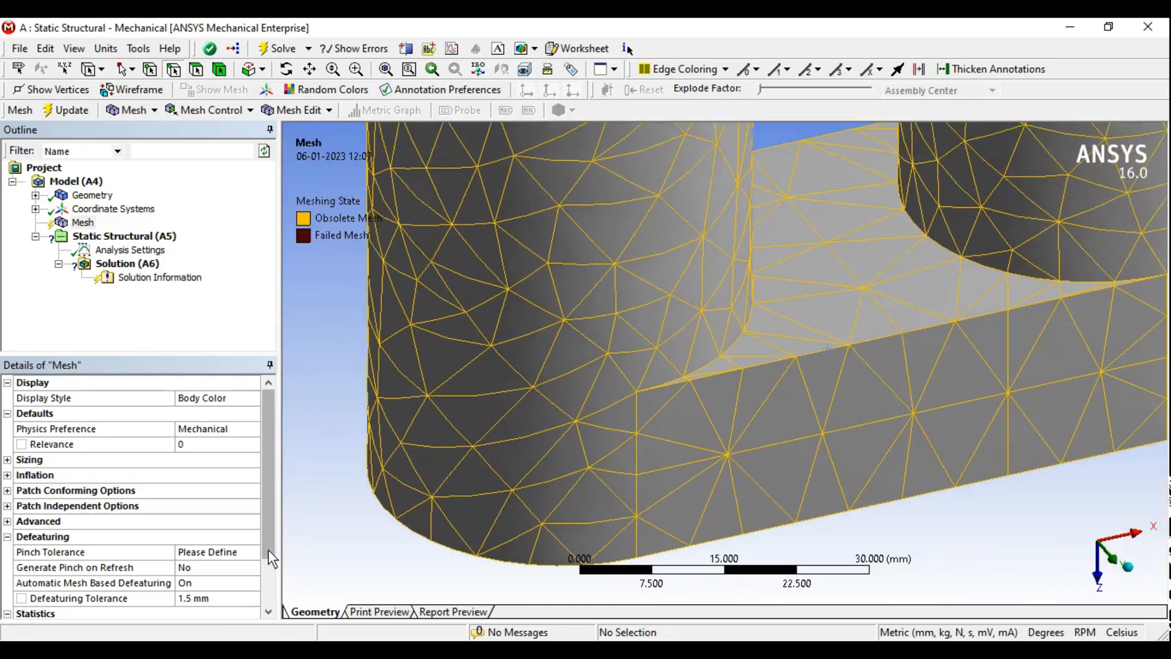
left_click_drag(268, 550, 267, 583)
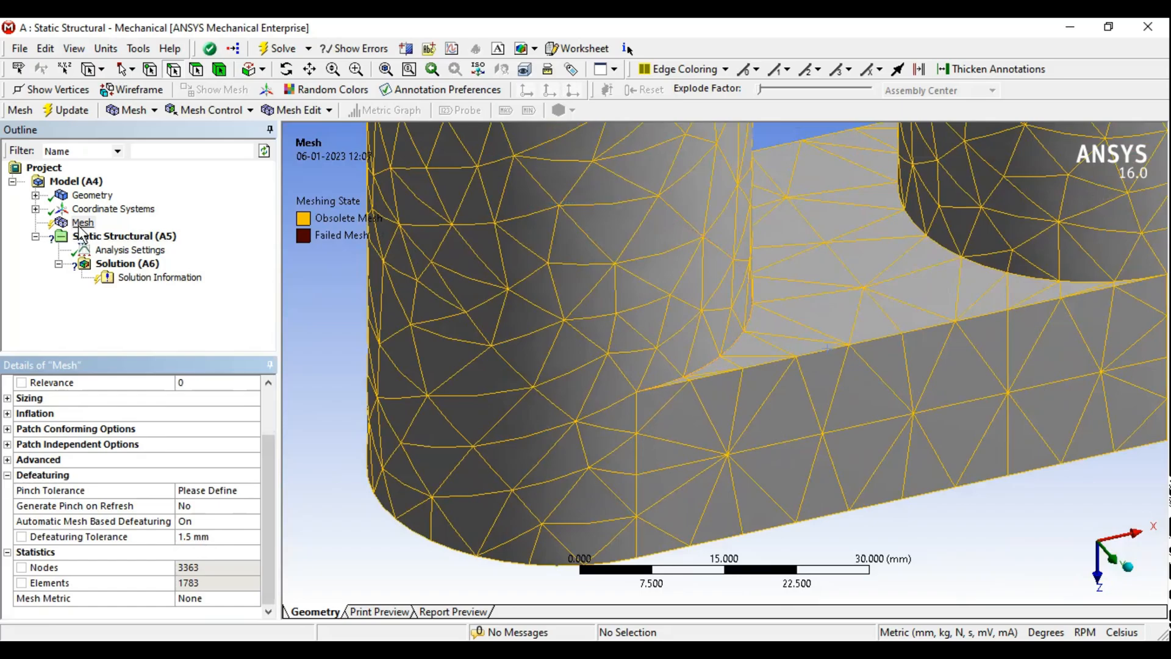
left_click(72, 115)
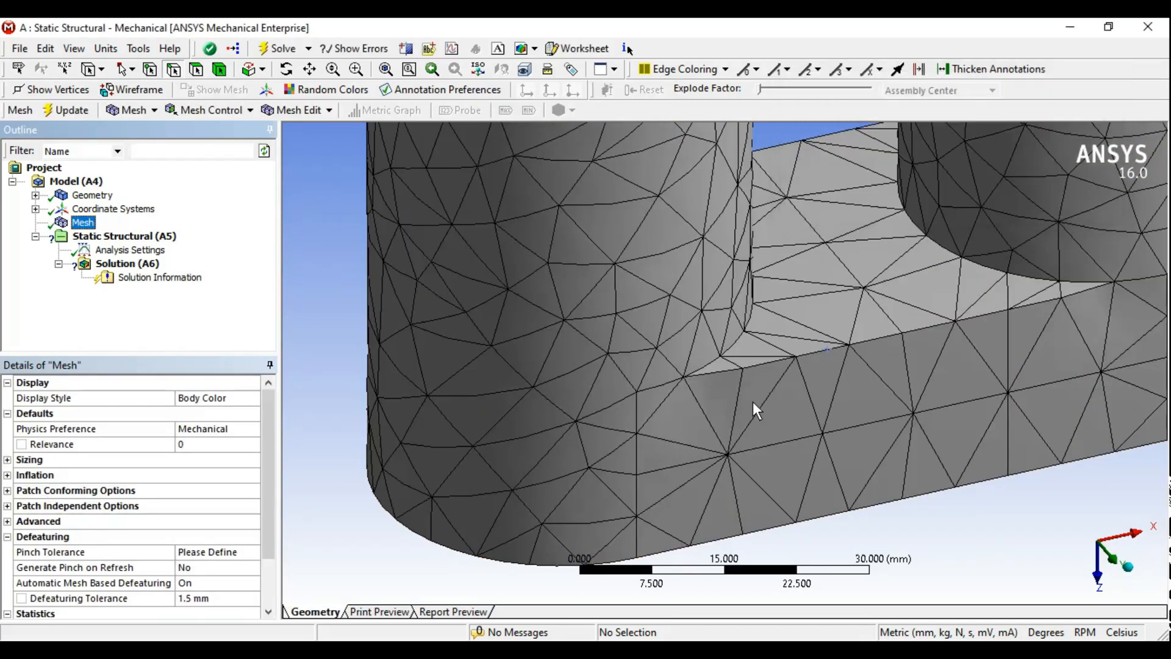
scroll(716, 411, "up", 5)
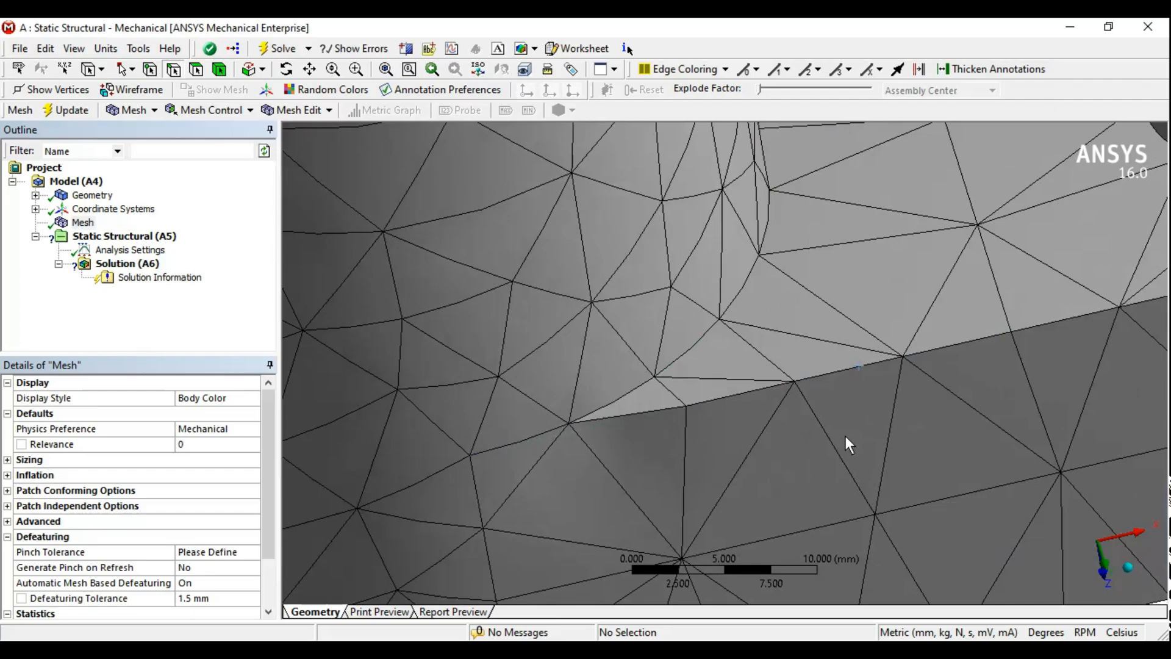
scroll(836, 430, "down", 6)
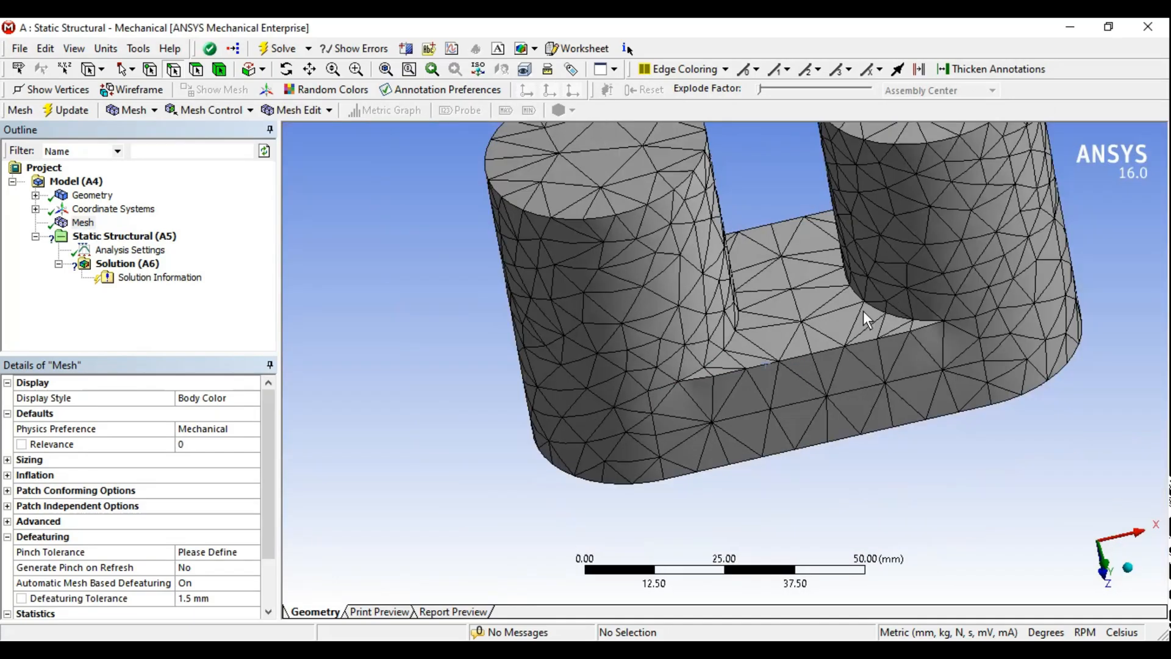
middle_click_drag(894, 324, 810, 454)
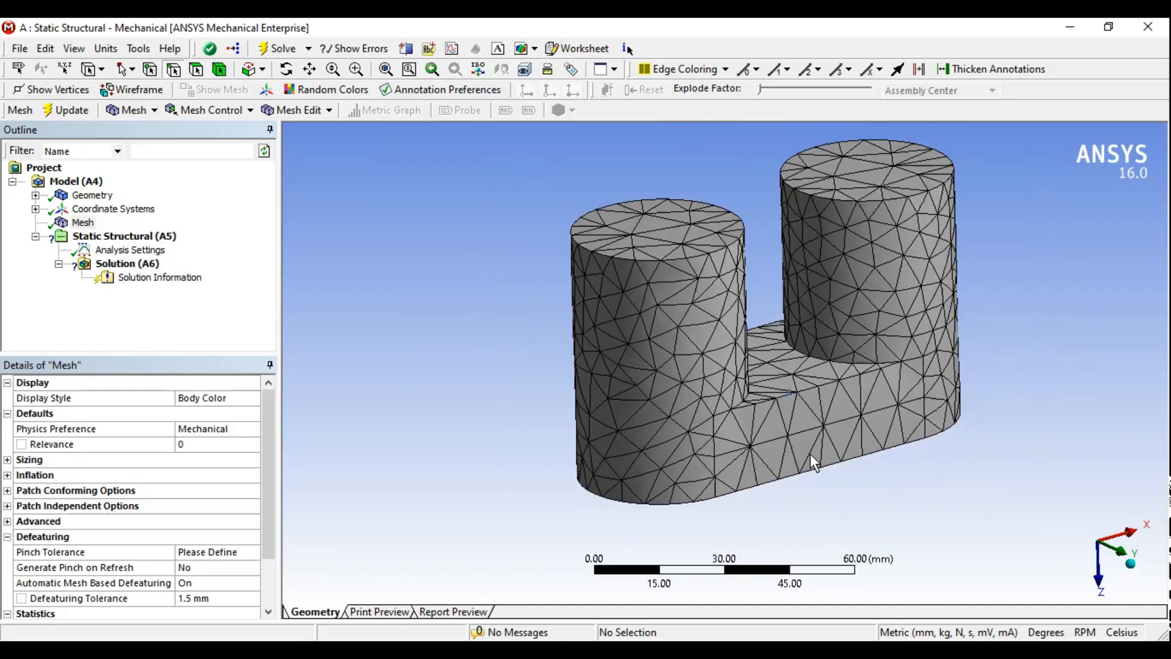
Show the Element Quality mesh metric and isolate the lowest-quality elements to see where they lie in the model.
scroll(272, 527, "down", 2)
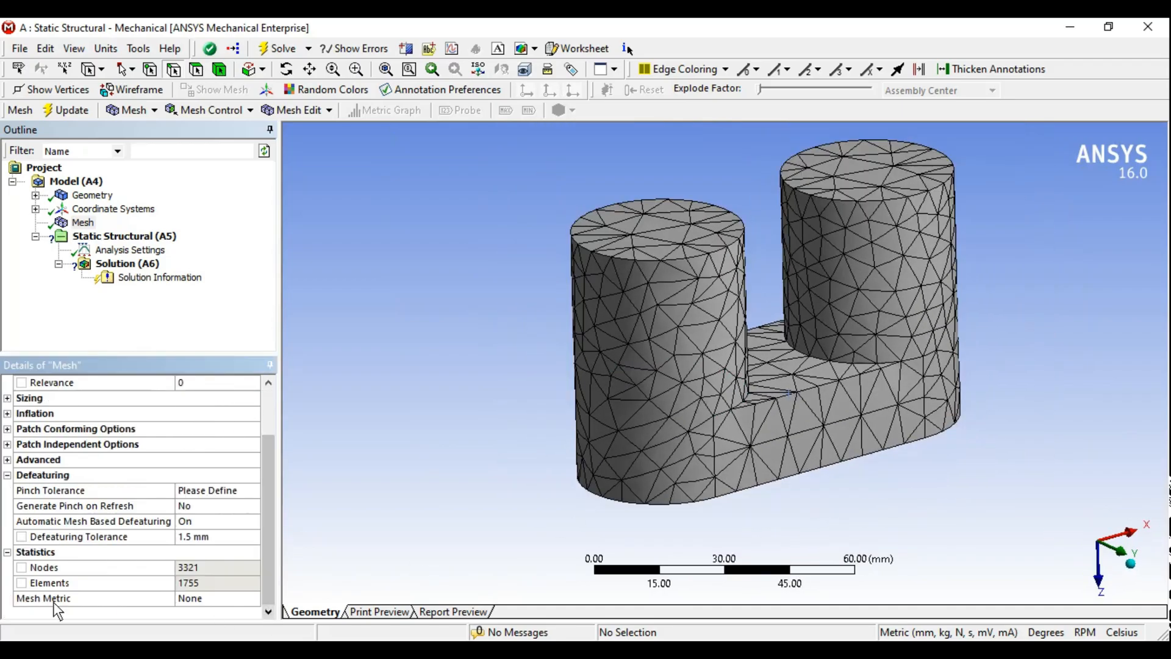
left_click(197, 603)
left_click(254, 599)
left_click(196, 622)
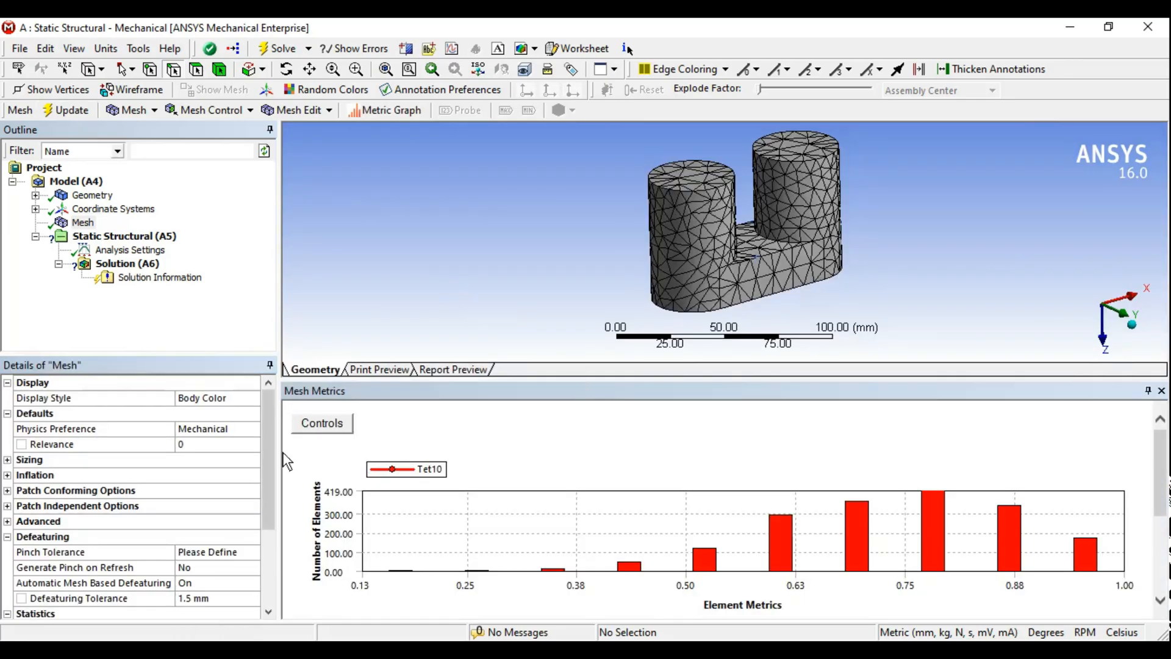
left_click(416, 577)
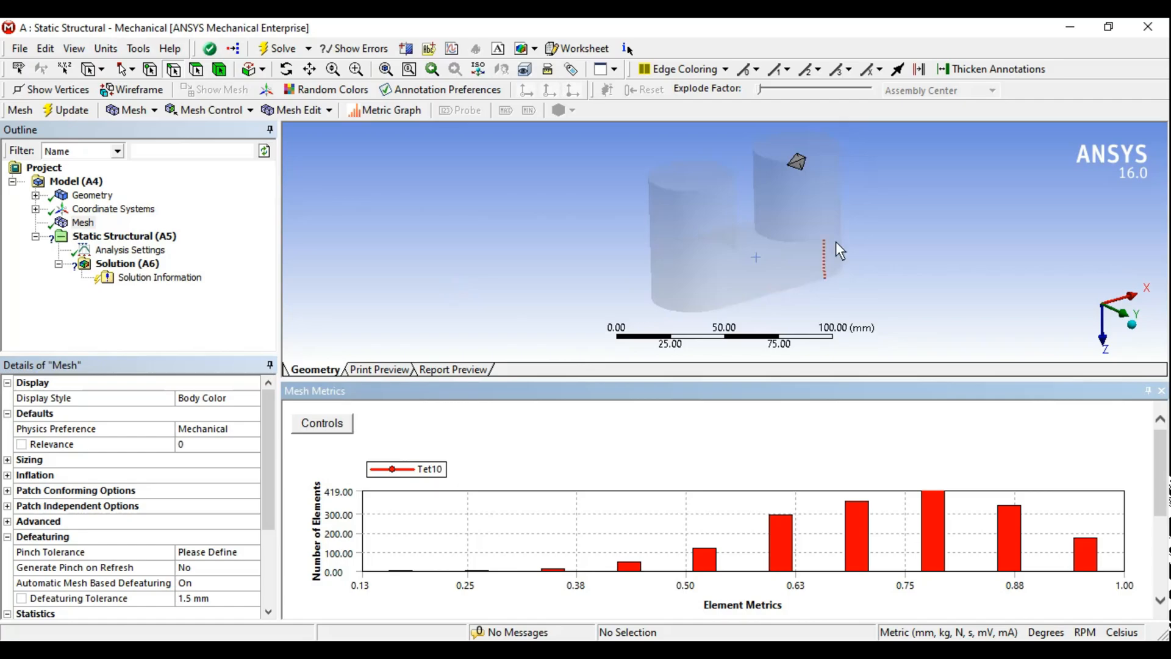
middle_click_drag(799, 251, 654, 259)
scroll(813, 234, "up", 4)
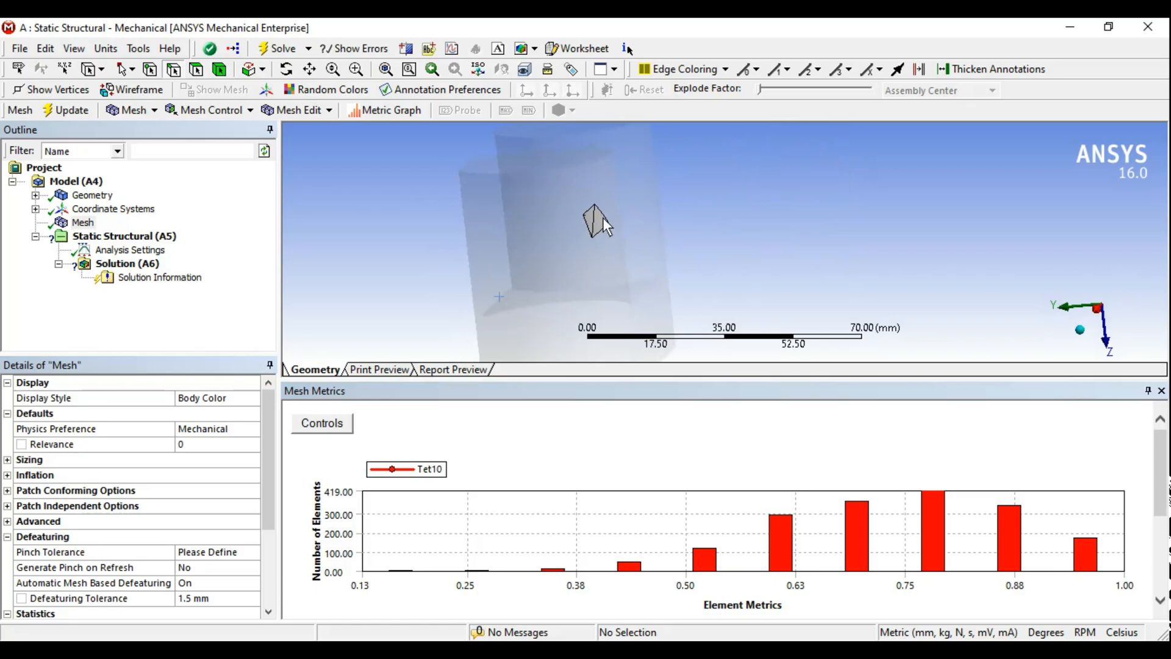
middle_click_drag(647, 231, 790, 228)
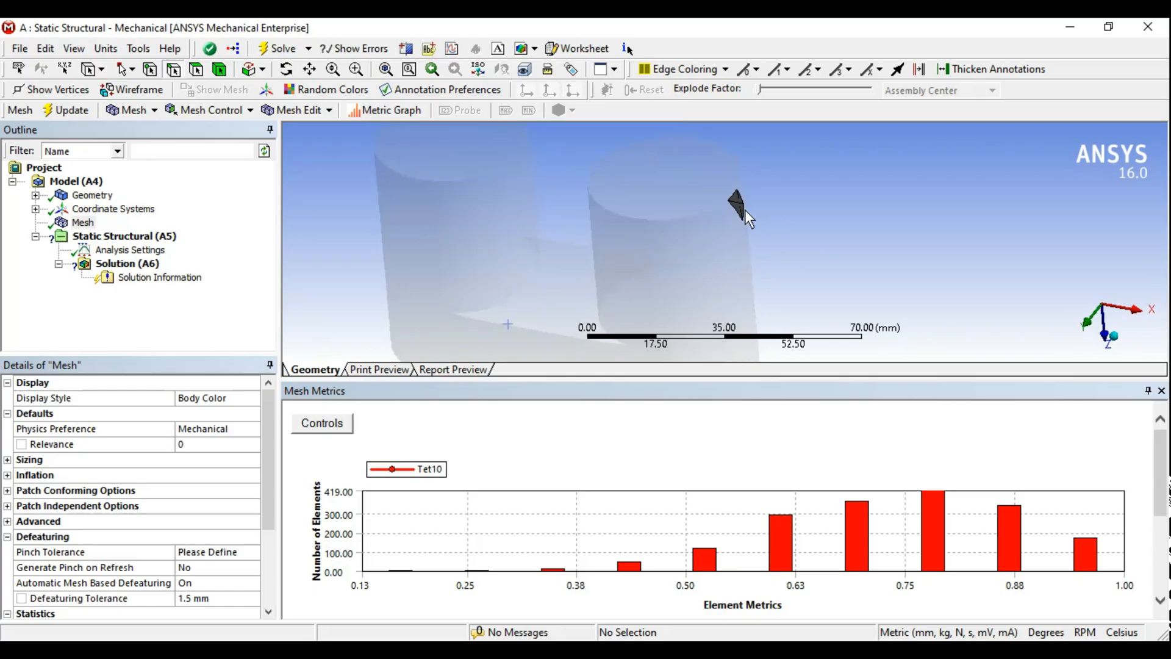
left_click(223, 113)
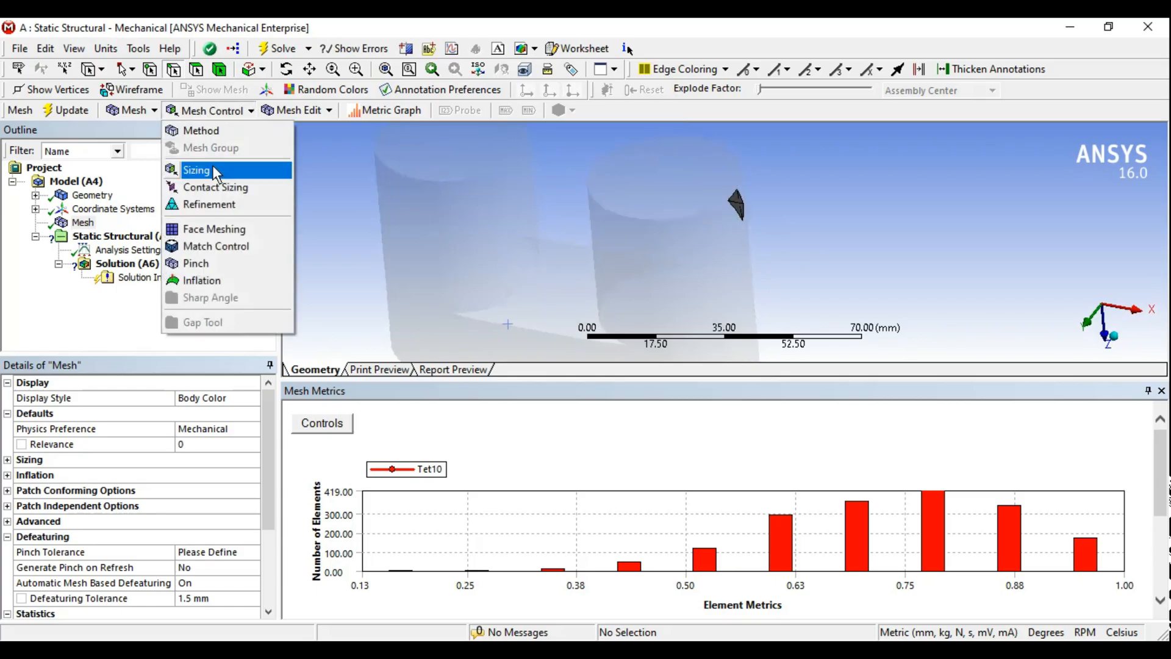
left_click(85, 224)
middle_click_drag(670, 287, 655, 267)
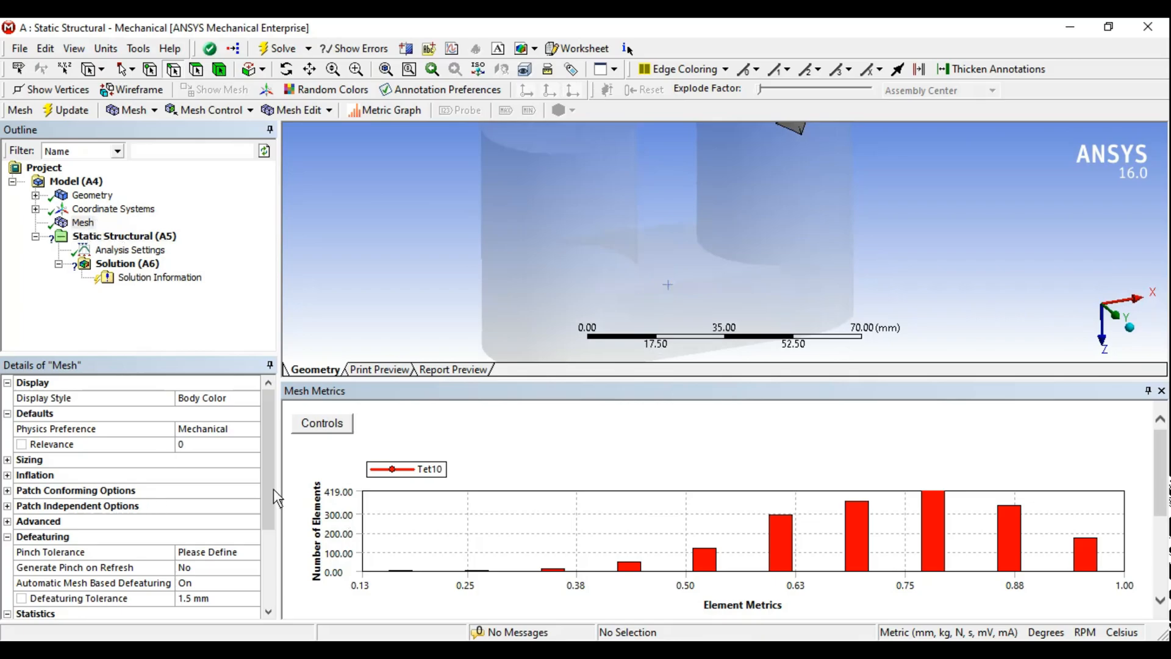
left_click_drag(269, 488, 269, 528)
left_click(197, 116)
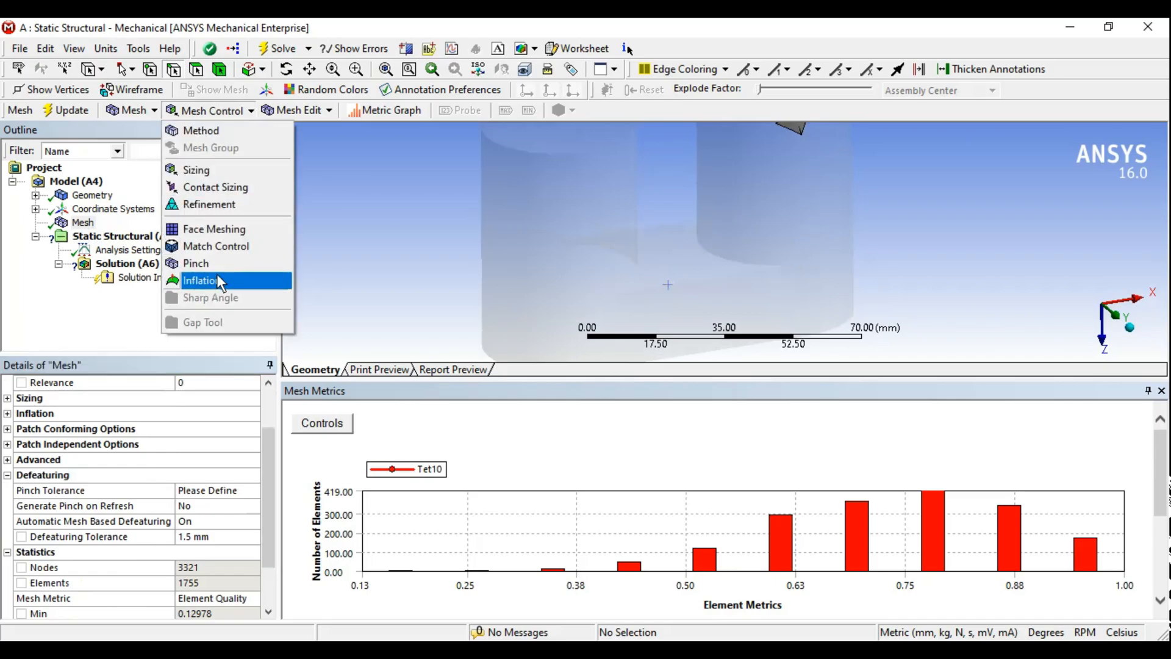
left_click(288, 559)
Clear the defeaturing tolerance back to Default and update the mesh.
scroll(265, 562, "down", 1)
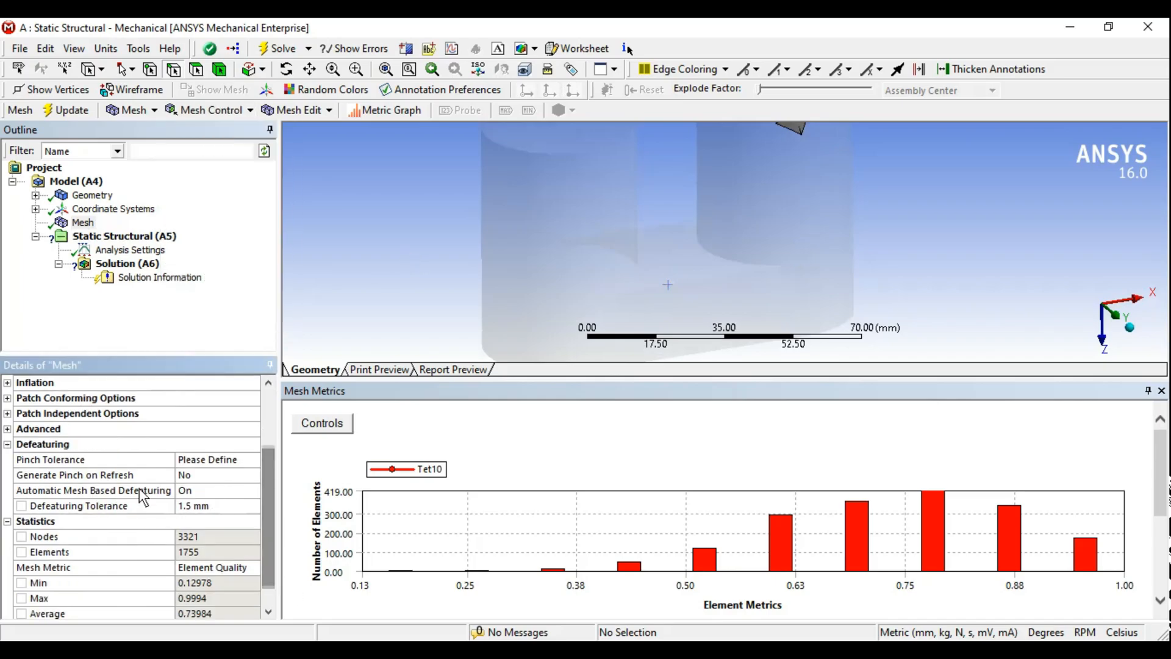
left_click(198, 506)
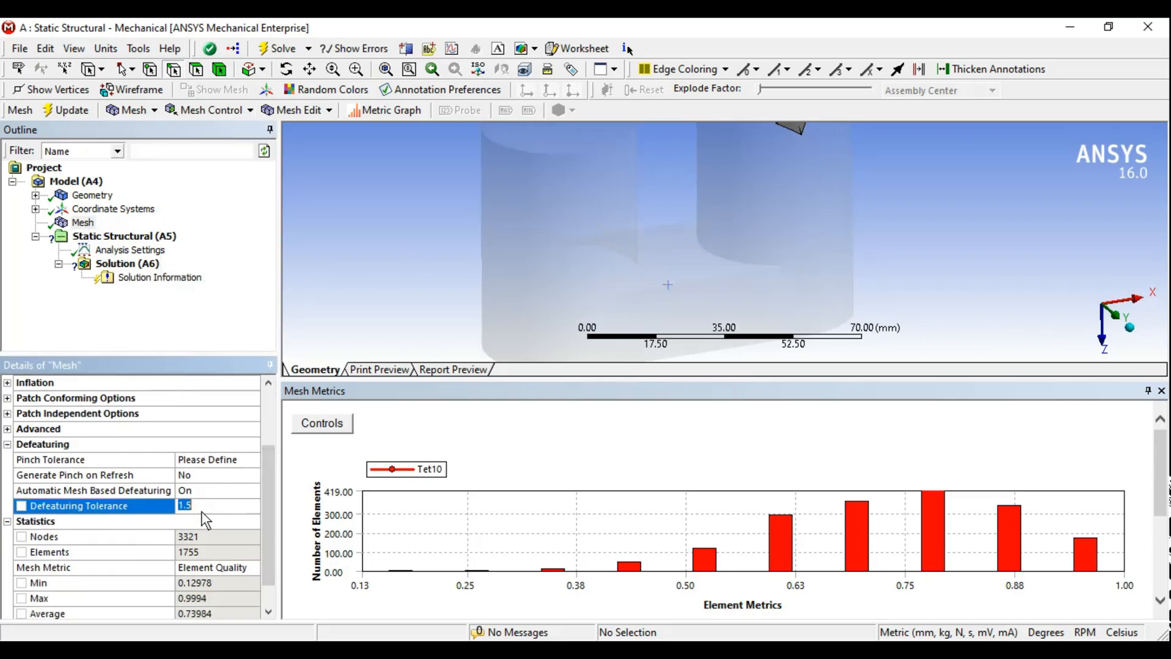
key("BackSpace")
key("Return")
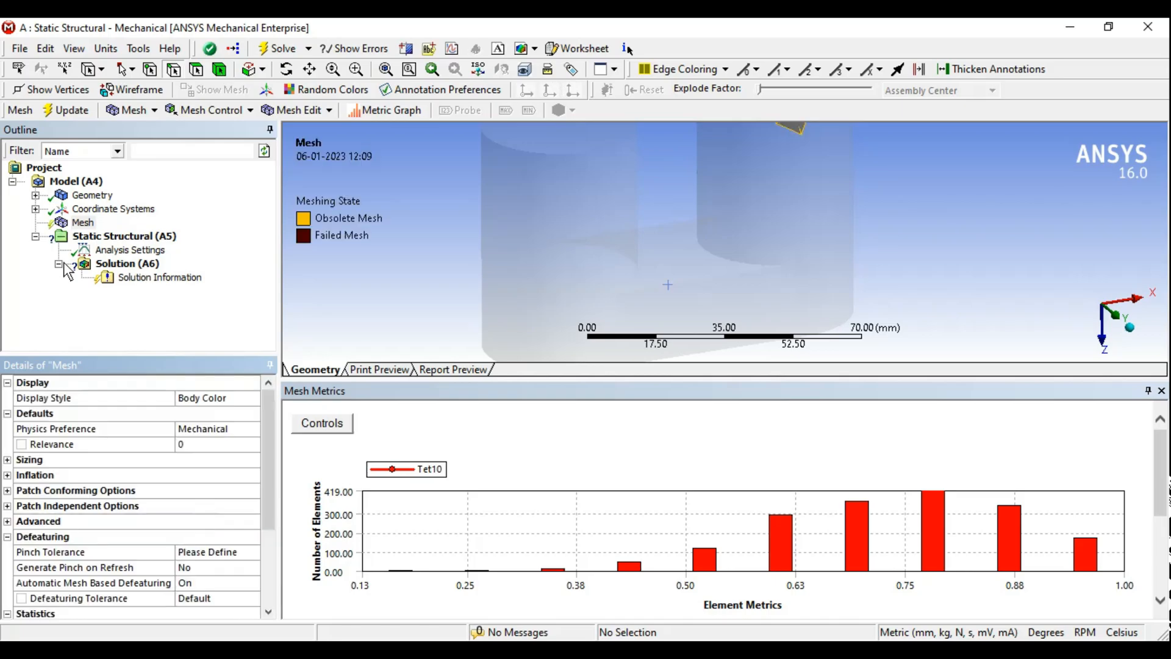
left_click(57, 112)
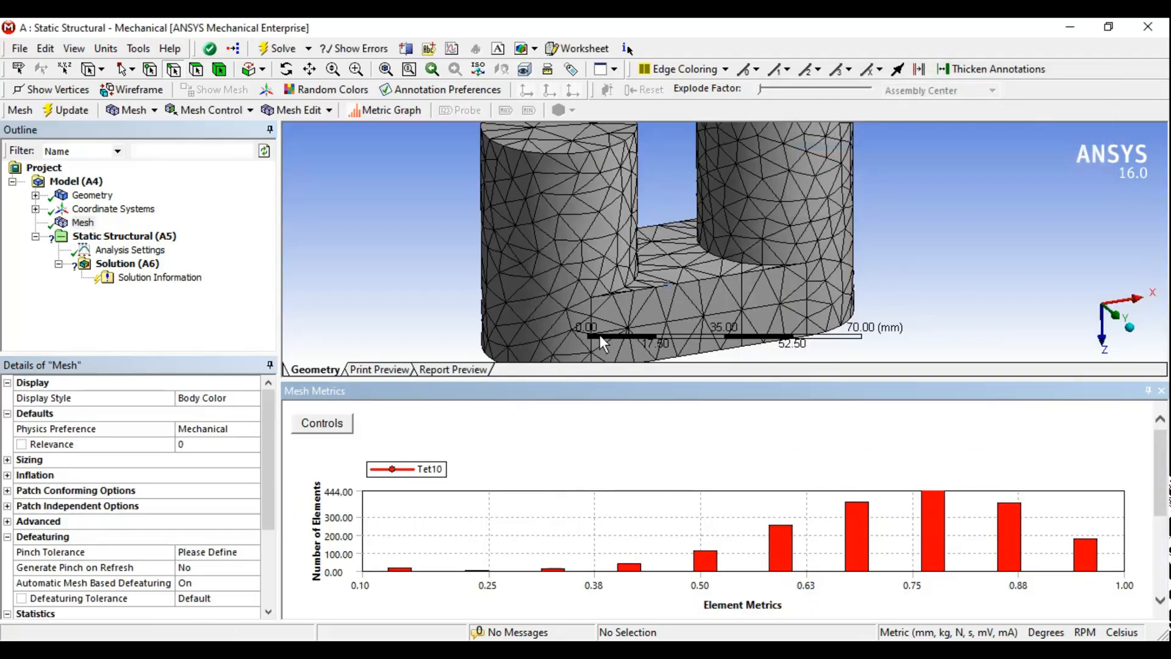
Isolate the elements in the lowest Element Quality bar of the updated mesh and examine their locations.
middle_click_drag(600, 333, 694, 236, "ctrl")
left_click(393, 569)
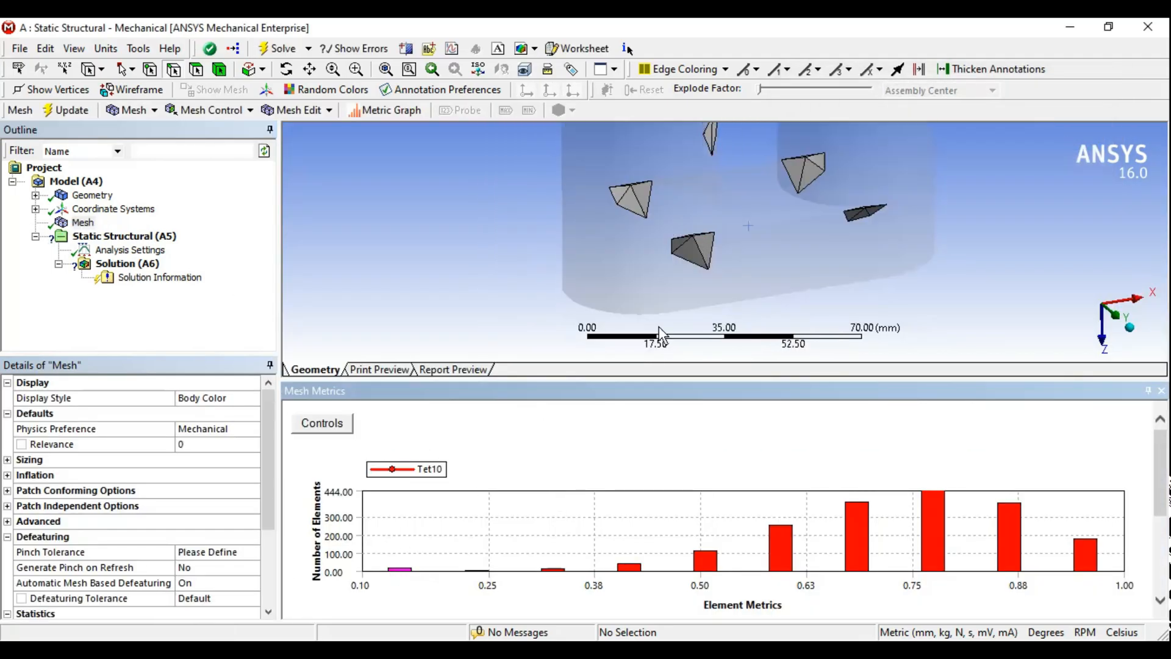
scroll(711, 304, "up", 5)
middle_click_drag(633, 256, 627, 295, "ctrl")
scroll(627, 294, "down", 7)
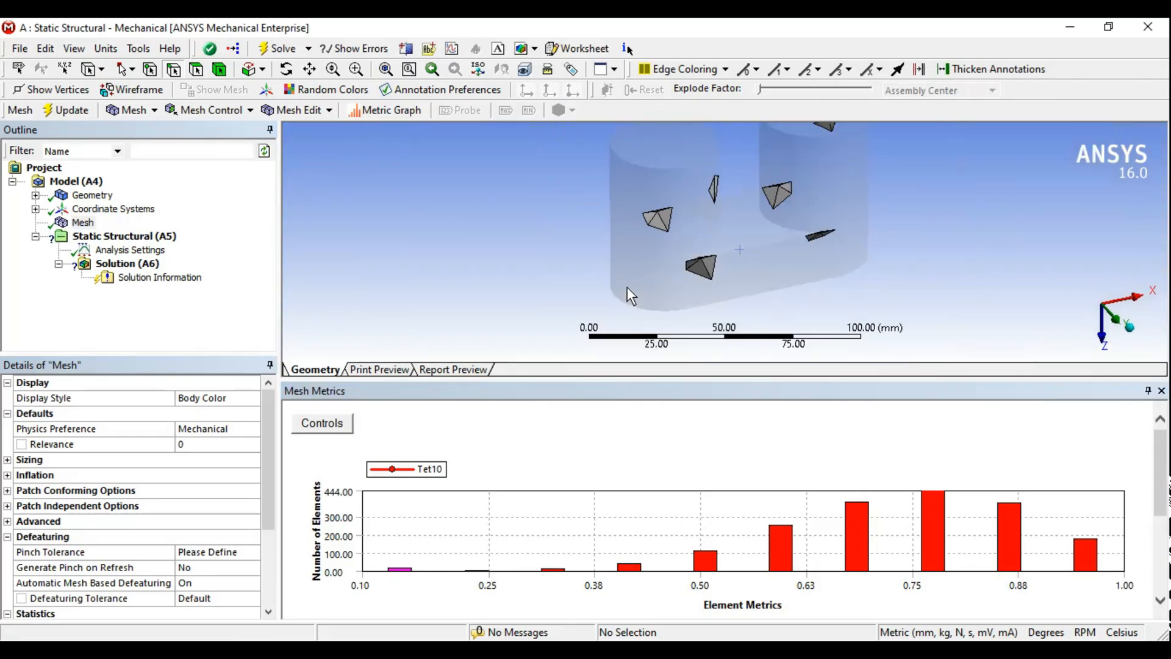
Turn off the mesh metric by setting it to None.
scroll(262, 522, "down", 3)
left_click(254, 537)
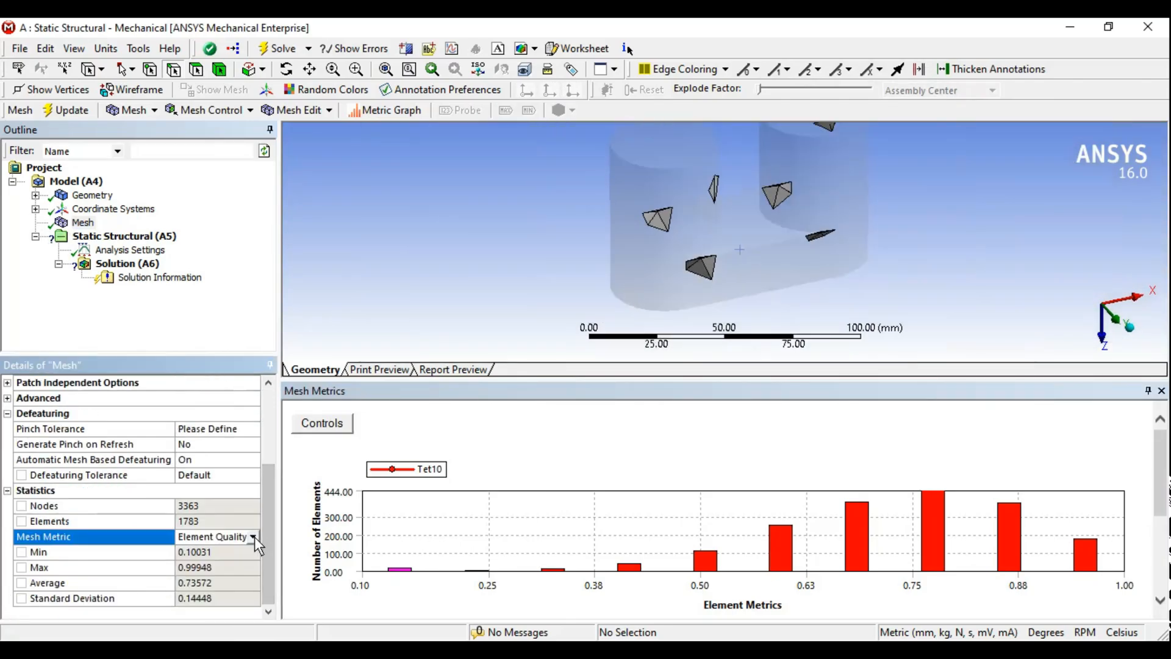
left_click(230, 550)
Set the automatic mesh based defeaturing tolerance to 2 mm and update the mesh.
middle_click_drag(678, 382, 638, 404, "ctrl")
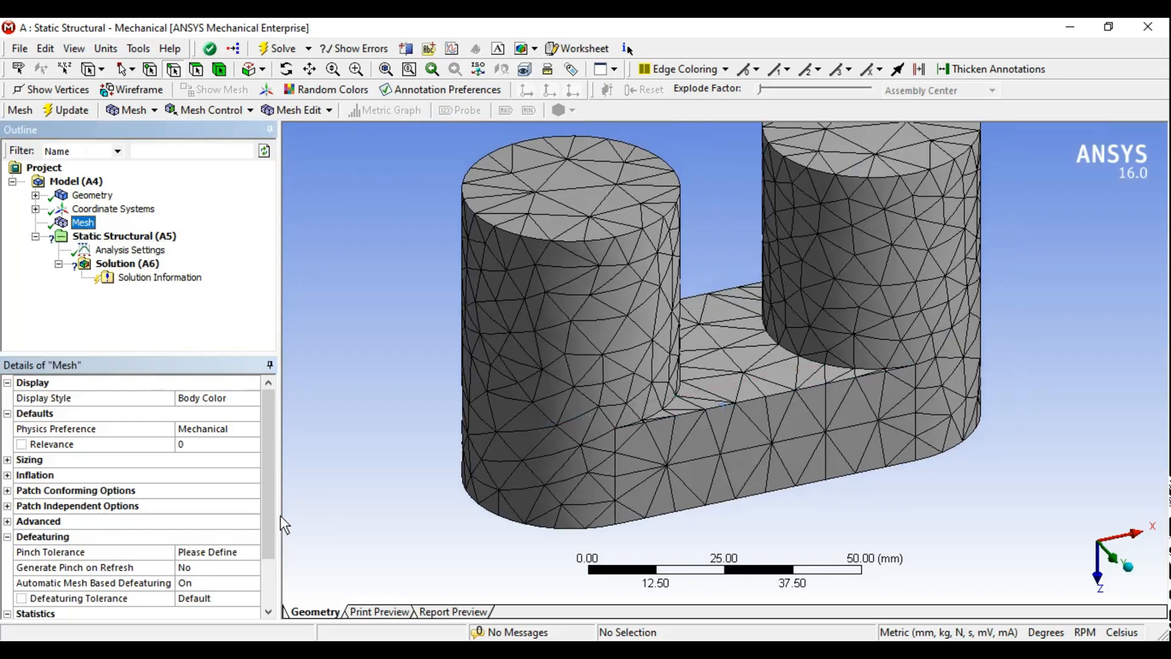
left_click_drag(272, 469, 270, 543)
left_click(37, 475)
left_click(120, 536)
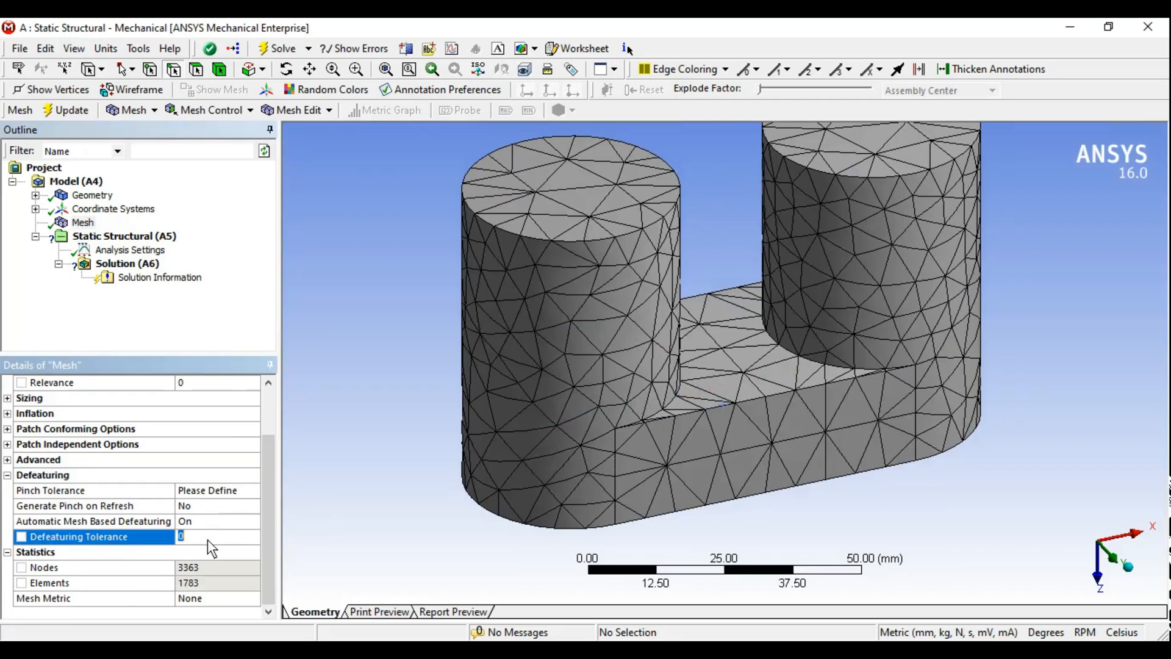
type("2")
key("Return")
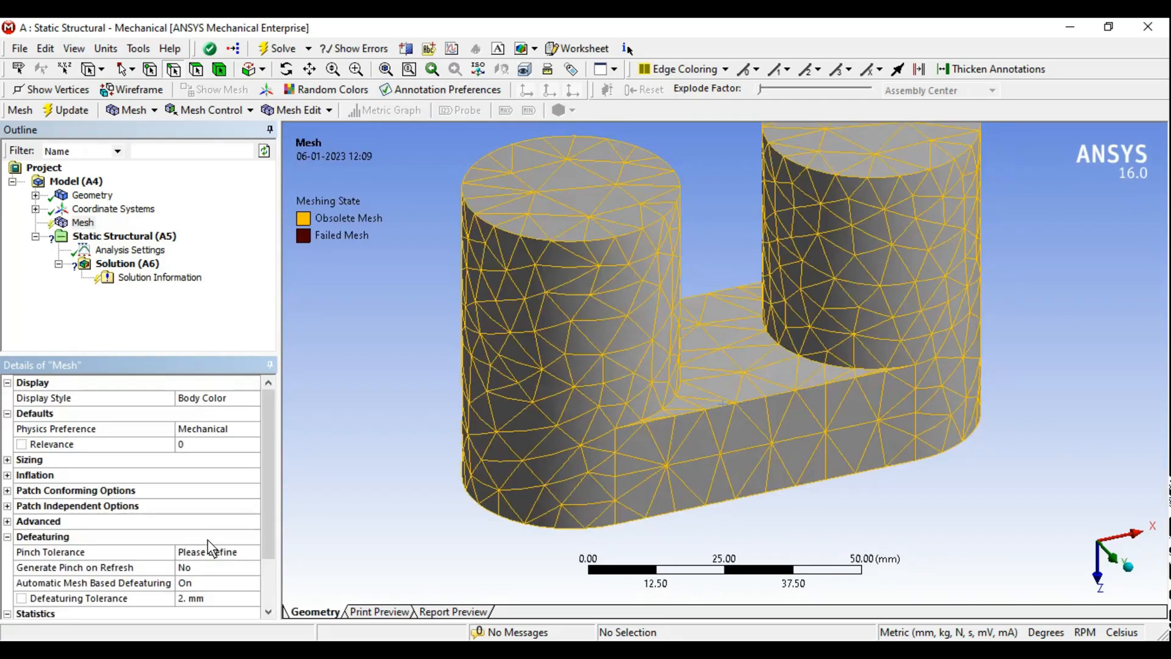
left_click(72, 111)
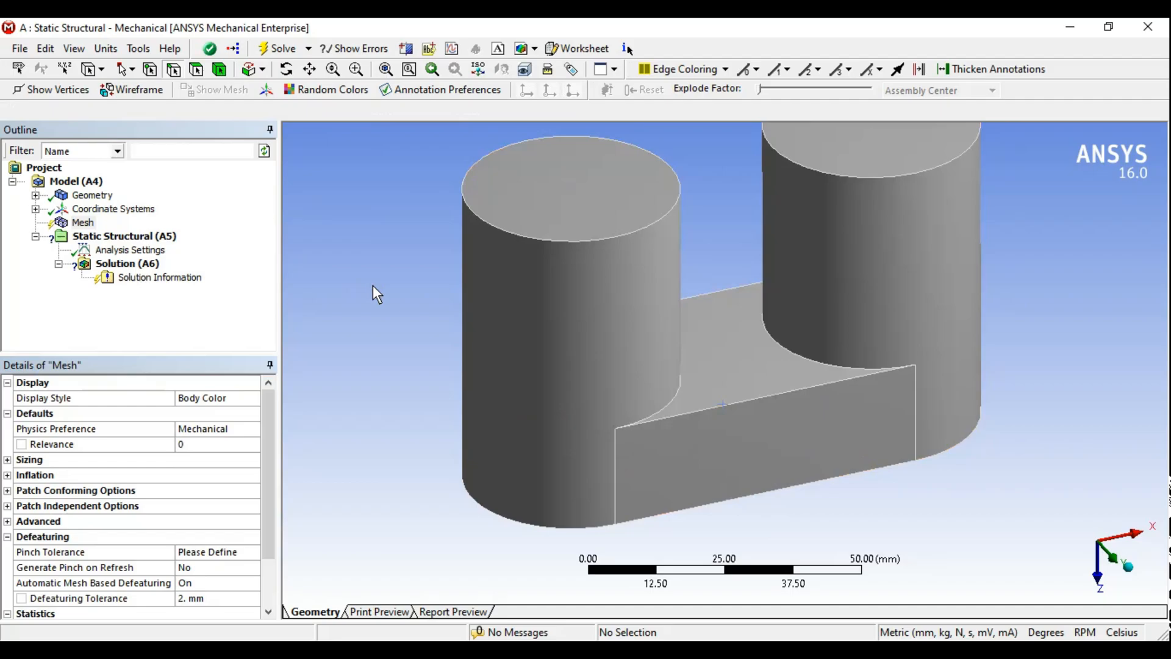
mouse_move(735, 323)
middle_mouse_down()
mouse_move(759, 339)
mouse_move(724, 328)
middle_mouse_up()
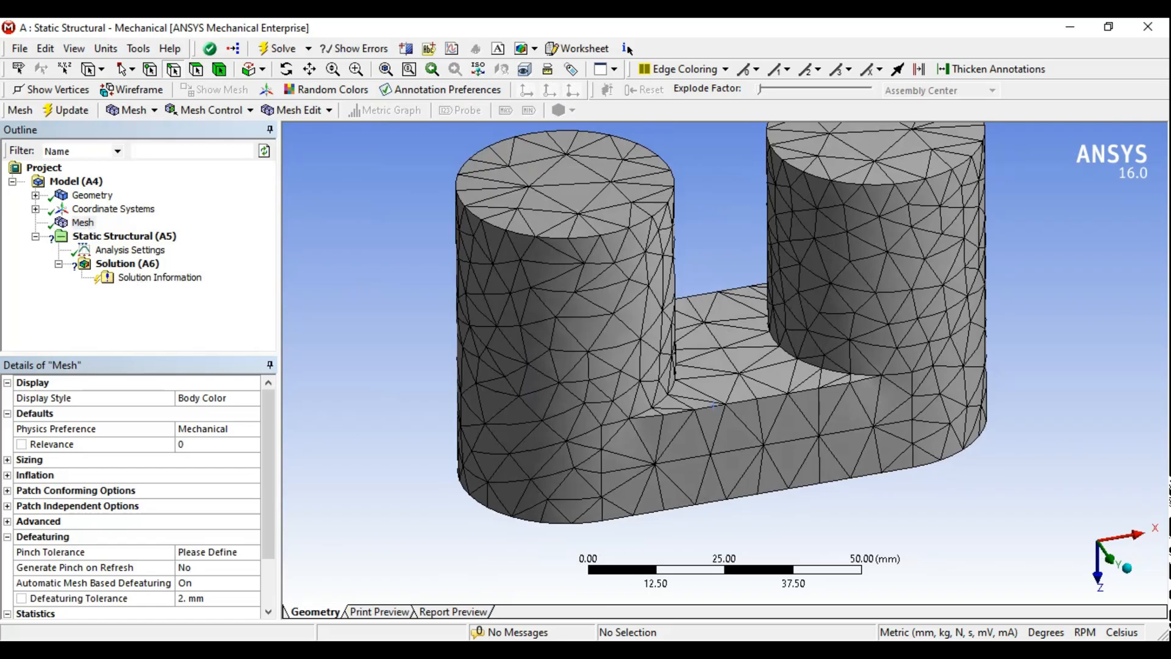
Review the mesh's defeaturing settings and statistics, and inspect the whole meshed body.
left_click(207, 110)
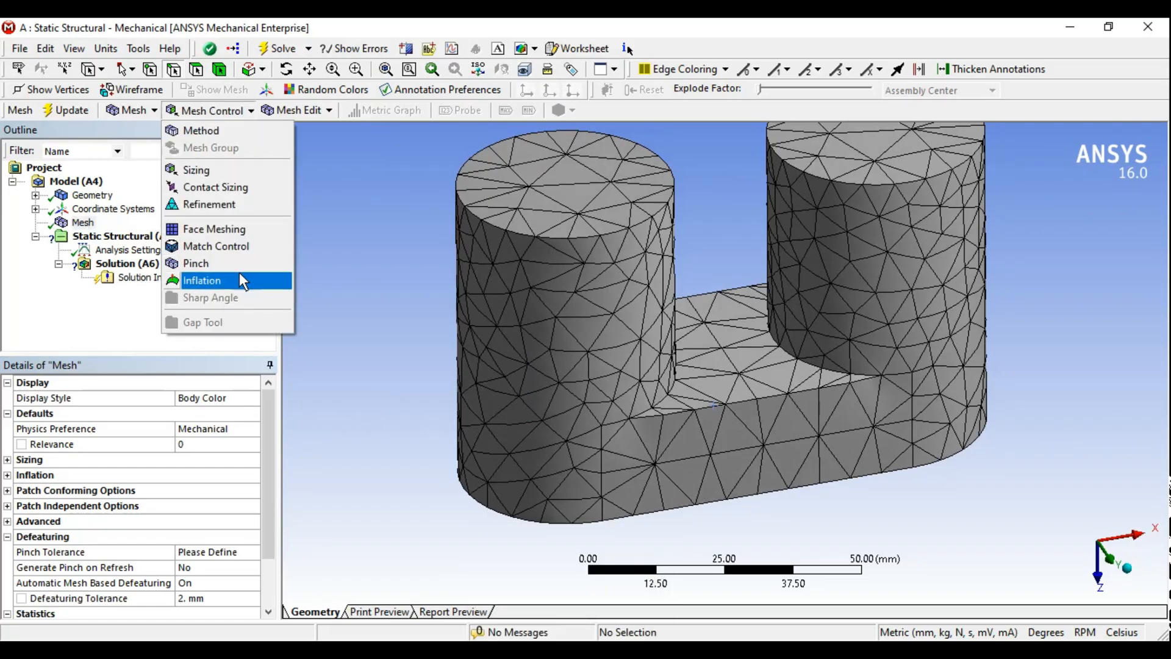
left_click(220, 319)
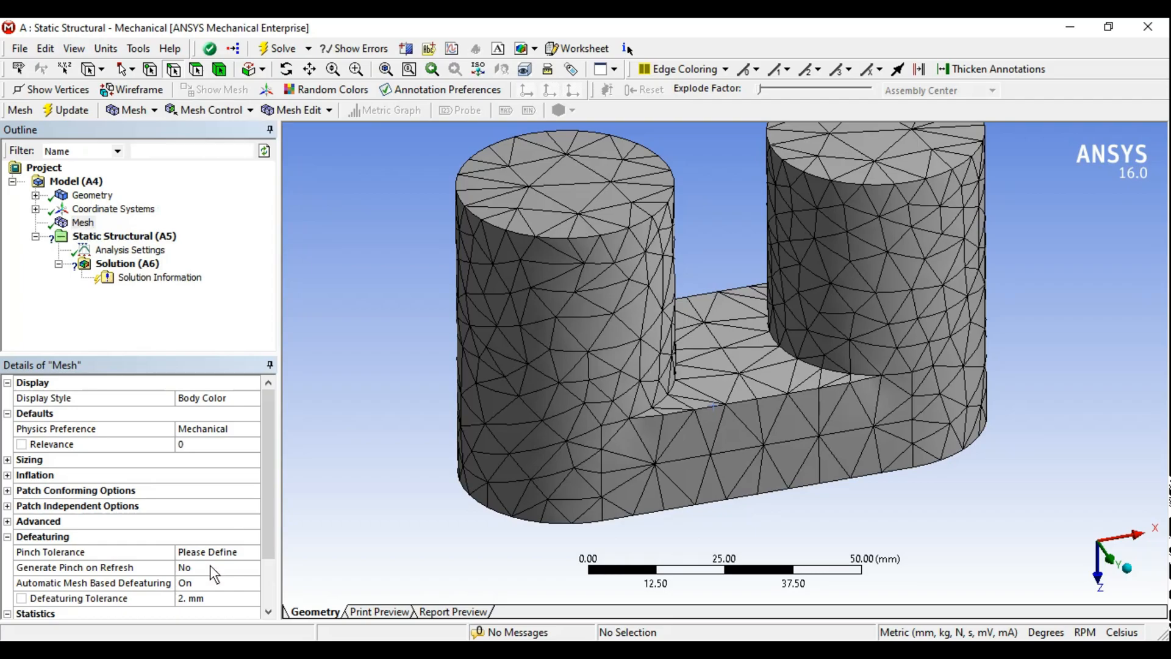
left_click_drag(270, 518, 224, 561)
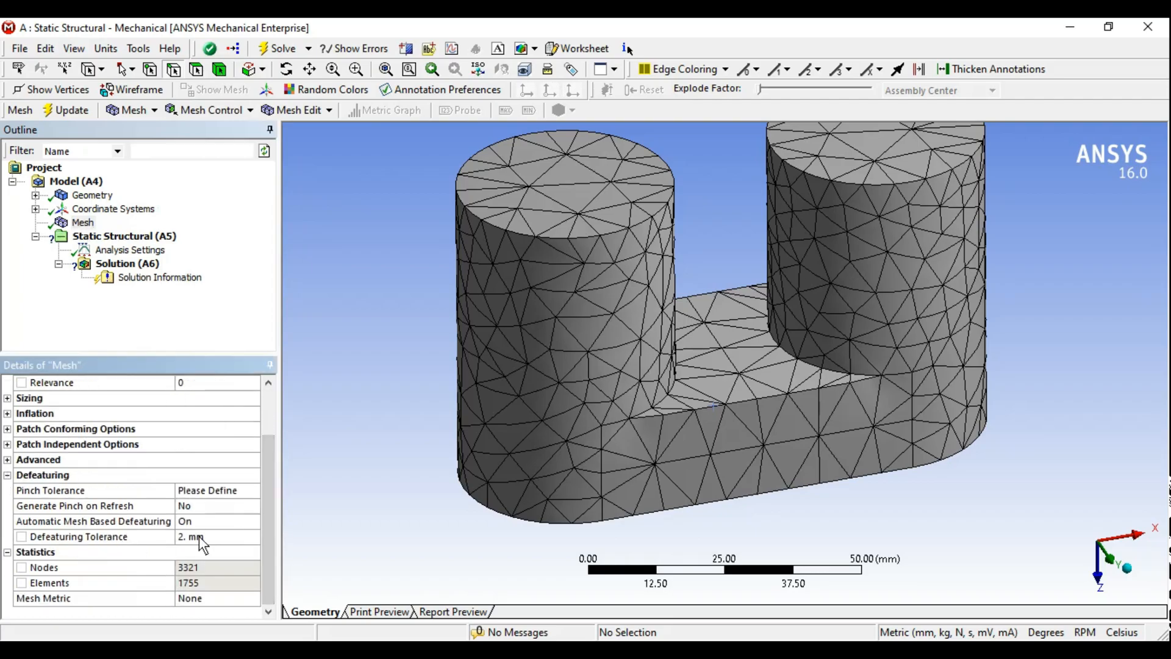
scroll(676, 327, "down", 3)
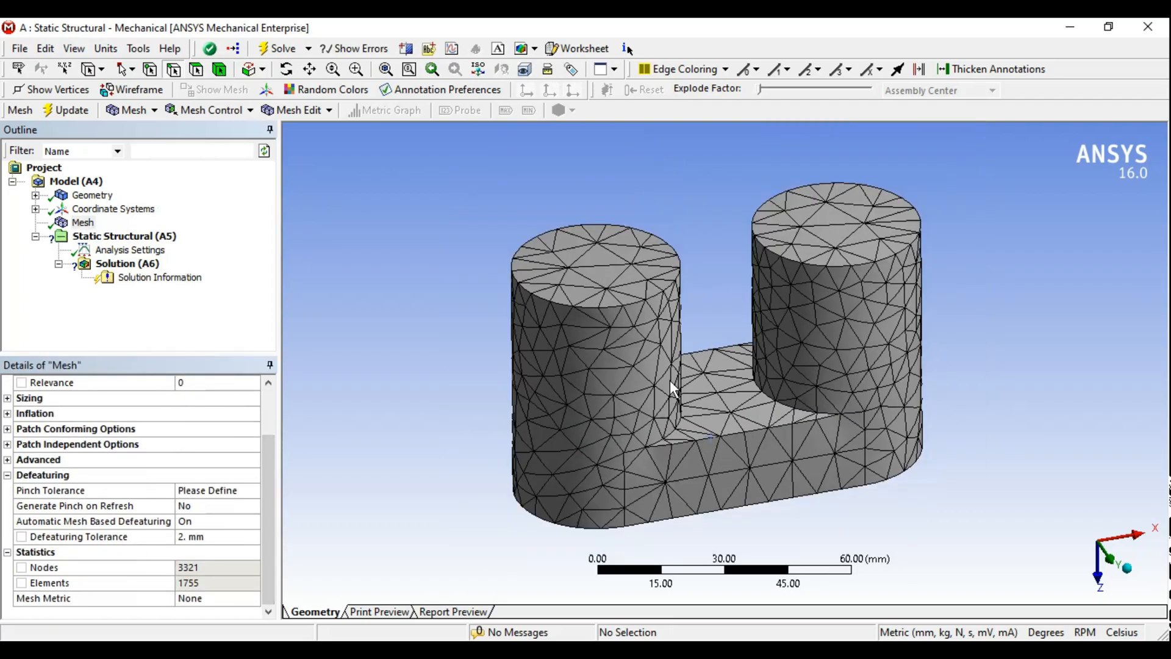
scroll(671, 356, "down", 1)
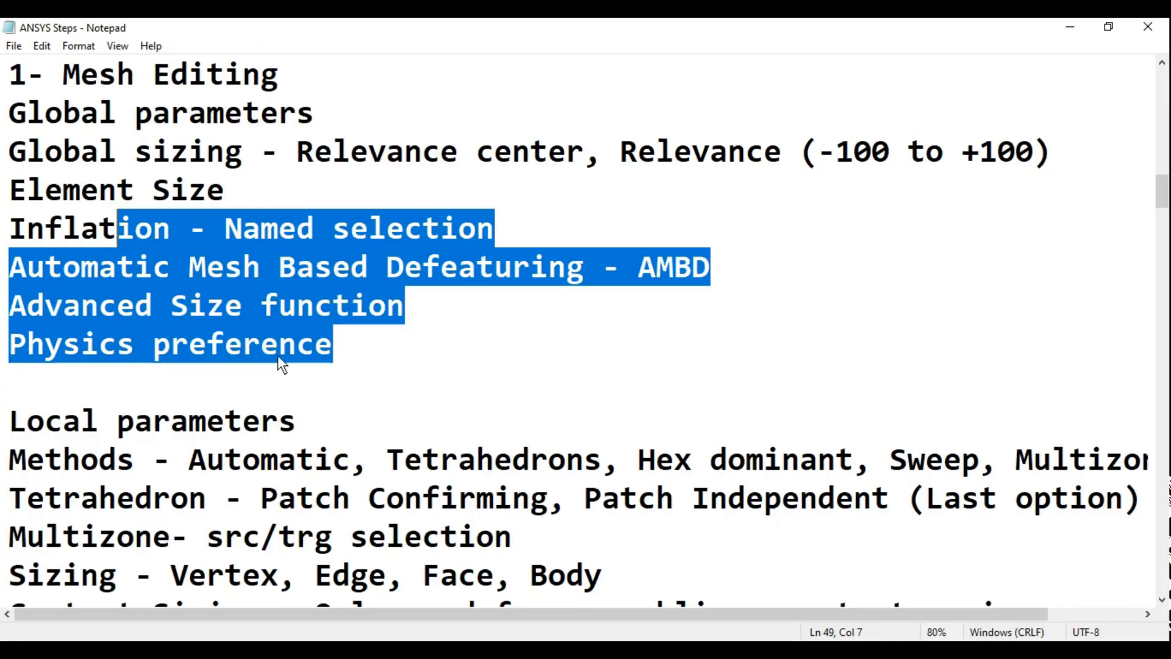
Point out the Automatic Mesh Based Defeaturing - AMBD line under the global parameters in the ANSYS Steps notes.
left_click(199, 381)
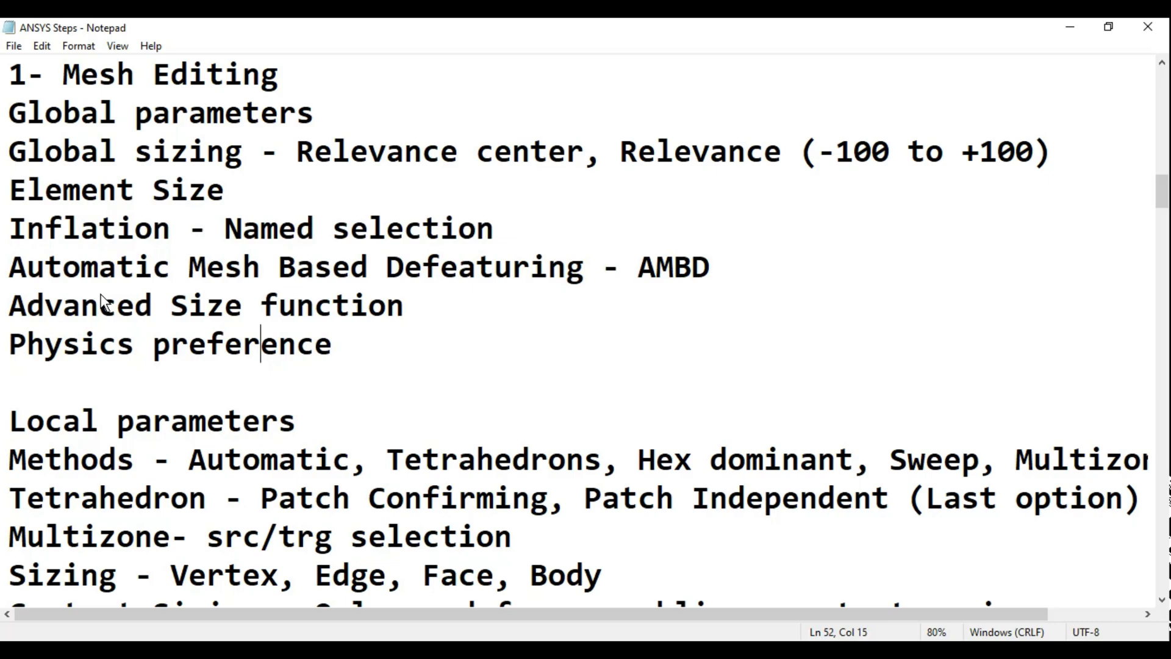
left_click_drag(27, 267, 733, 273)
left_click(707, 345)
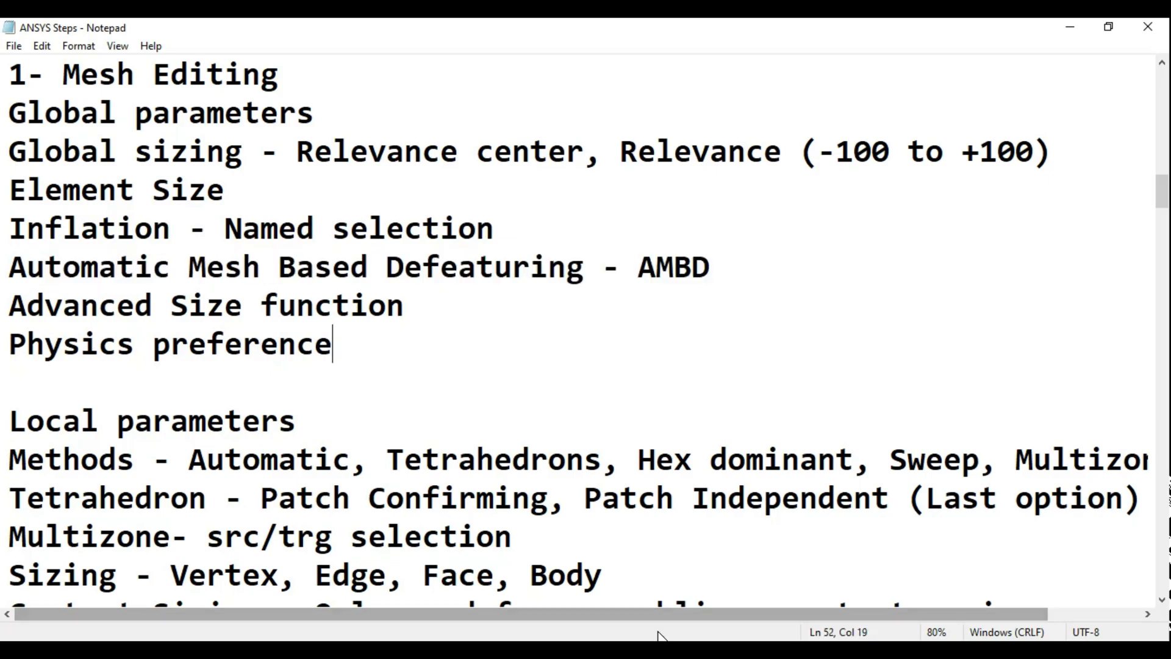
Switch to Advanced-Techniques-in-ANSYS-Meshing_Blog.pdf in Acrobat Reader and find the Defeaturing slide on page 44.
left_click(659, 650)
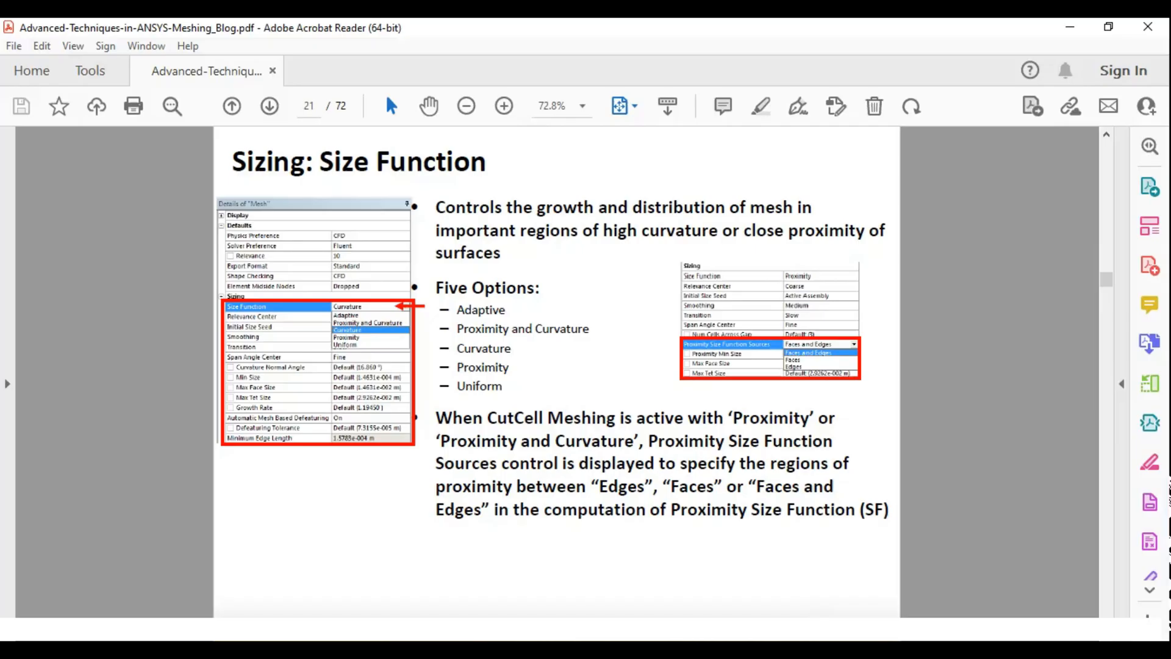
scroll(579, 374, "down", 10)
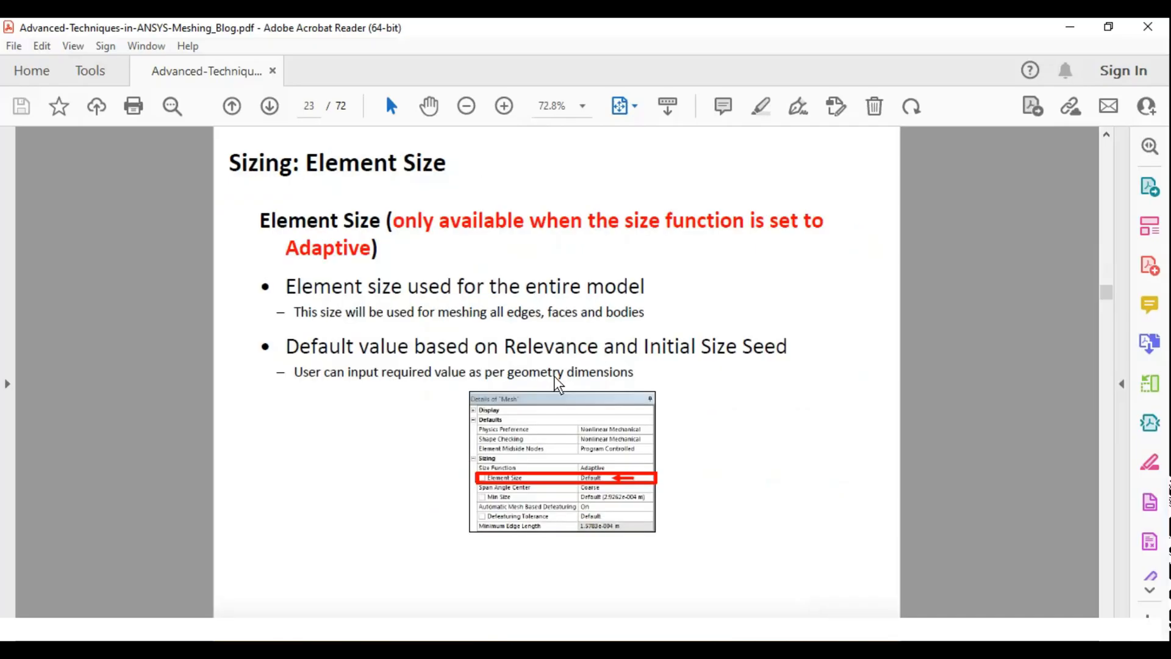
scroll(580, 373, "down", 7)
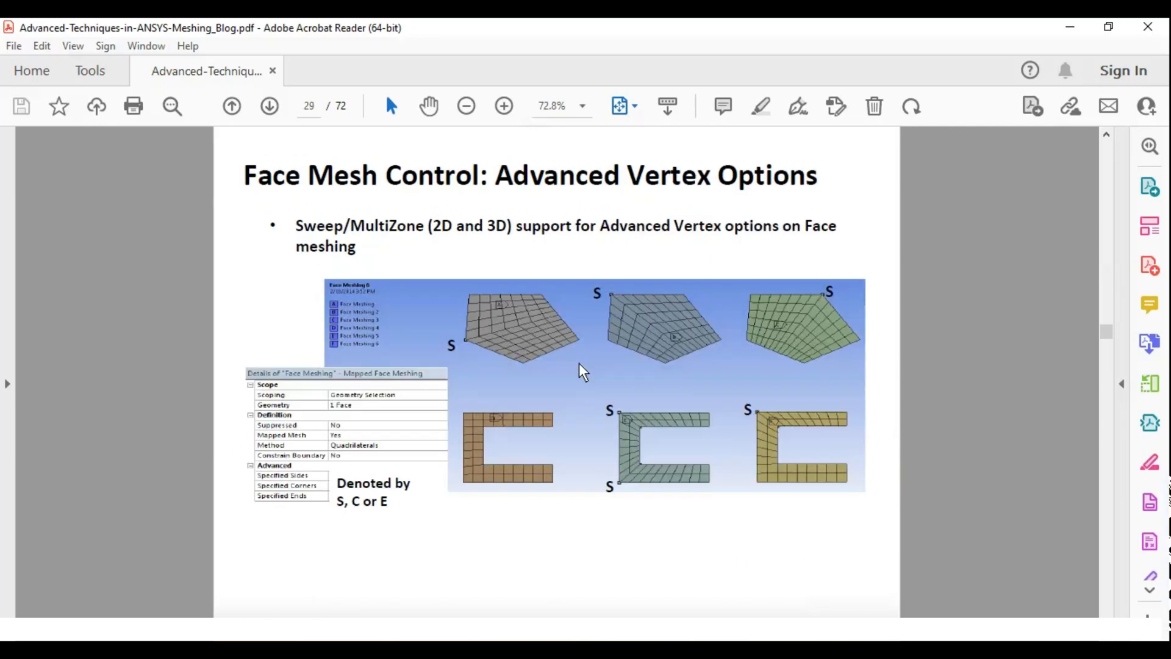
scroll(580, 373, "down", 6)
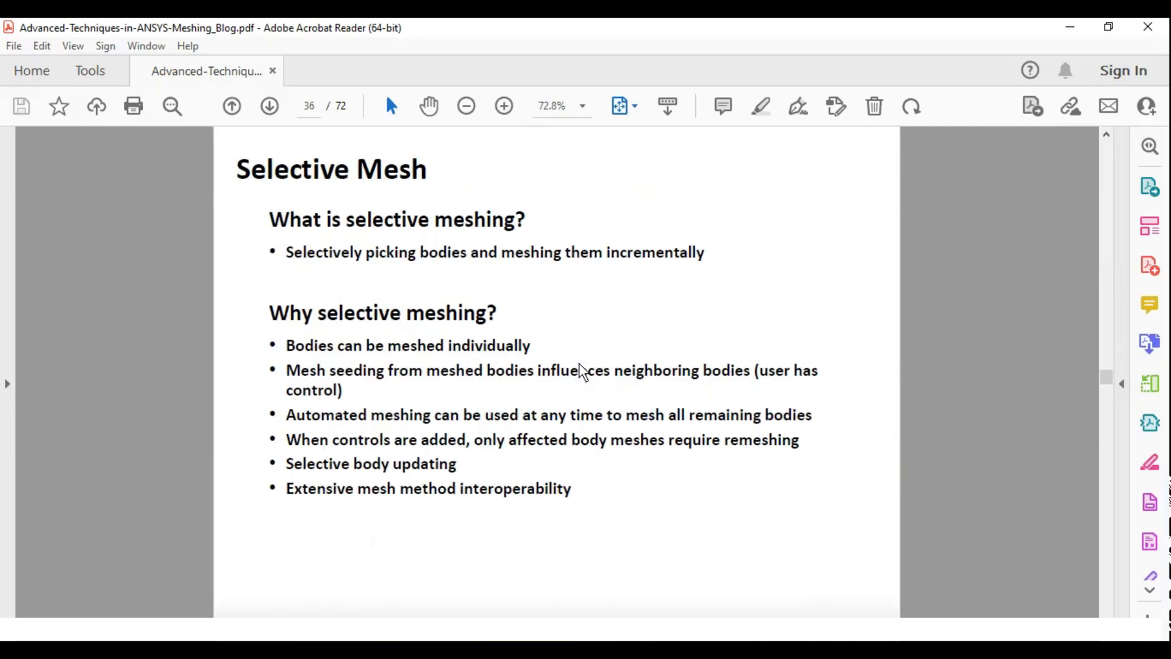
scroll(583, 372, "down", 6)
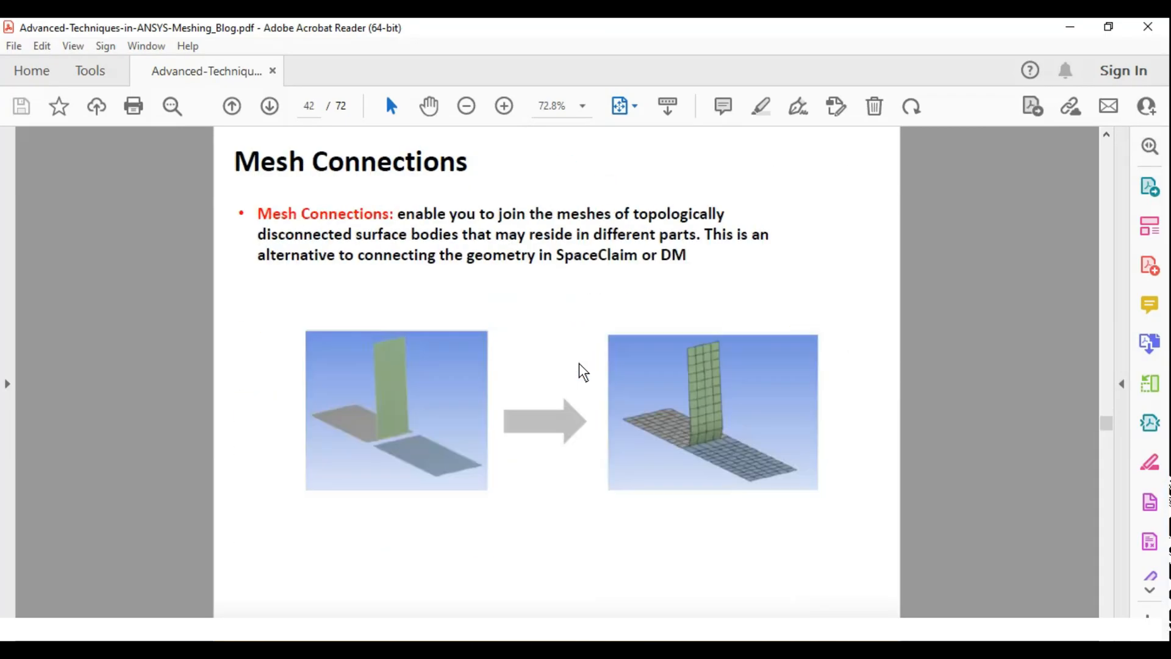
scroll(582, 372, "up", 1)
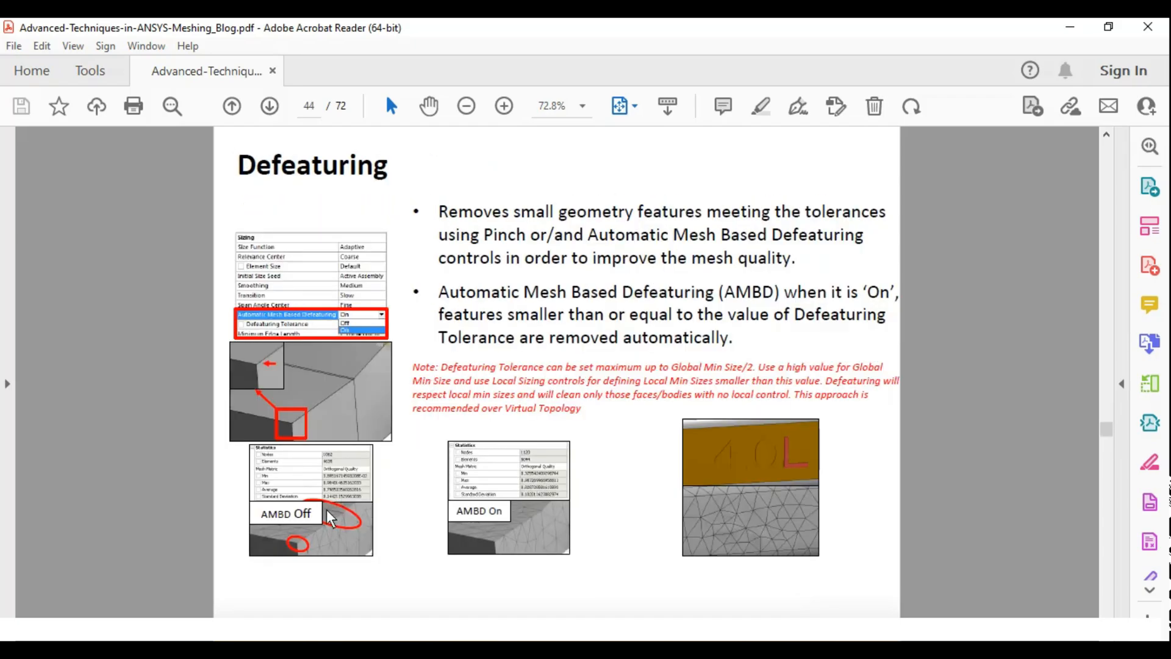
Enlarge the Defeaturing slide to 300% and examine the AMBD On and AMBD Off statistics and mesh images.
scroll(314, 543, "up", 4, "ctrl")
scroll(313, 537, "up", 1, "ctrl")
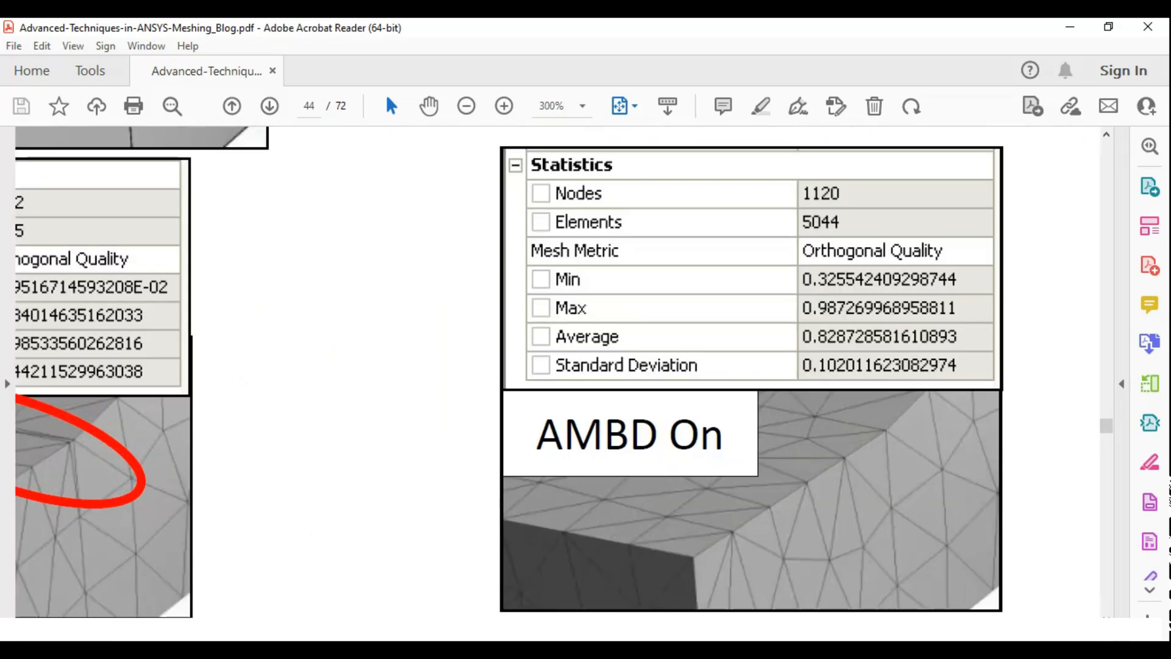
left_click_drag(320, 625, 176, 624)
scroll(313, 504, "down", 1)
scroll(313, 511, "down", 1)
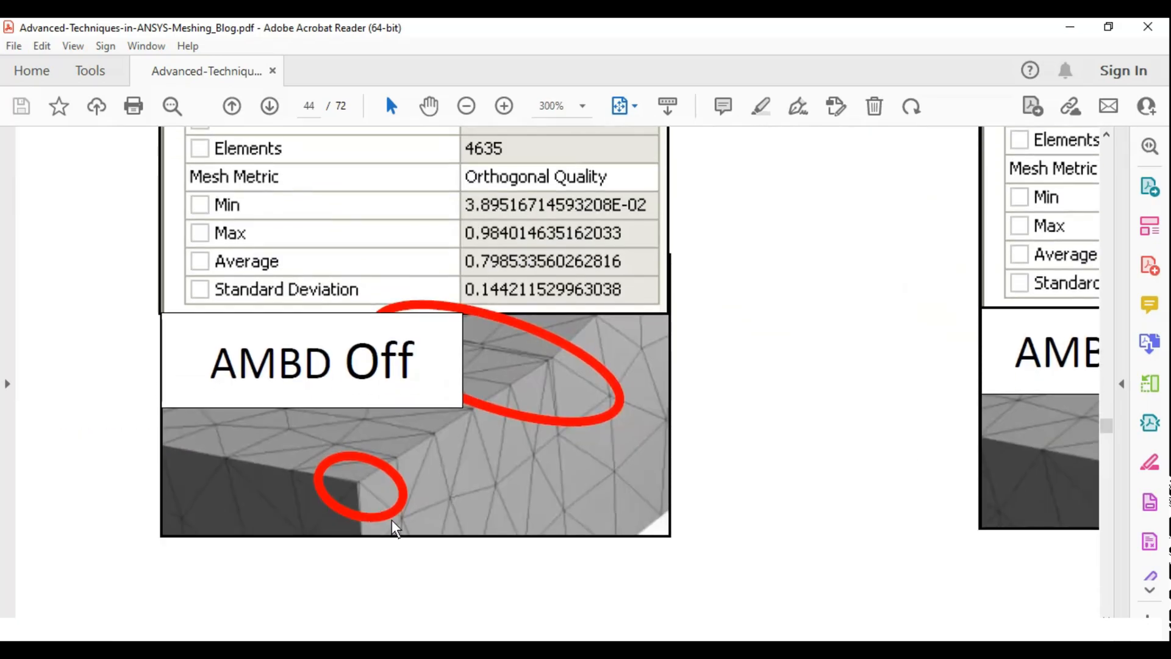
Examine the circled corner of the AMBD Off mesh image at 800%, and return to the side-by-side comparison with AMBD On.
scroll(317, 518, "up", 3, "ctrl")
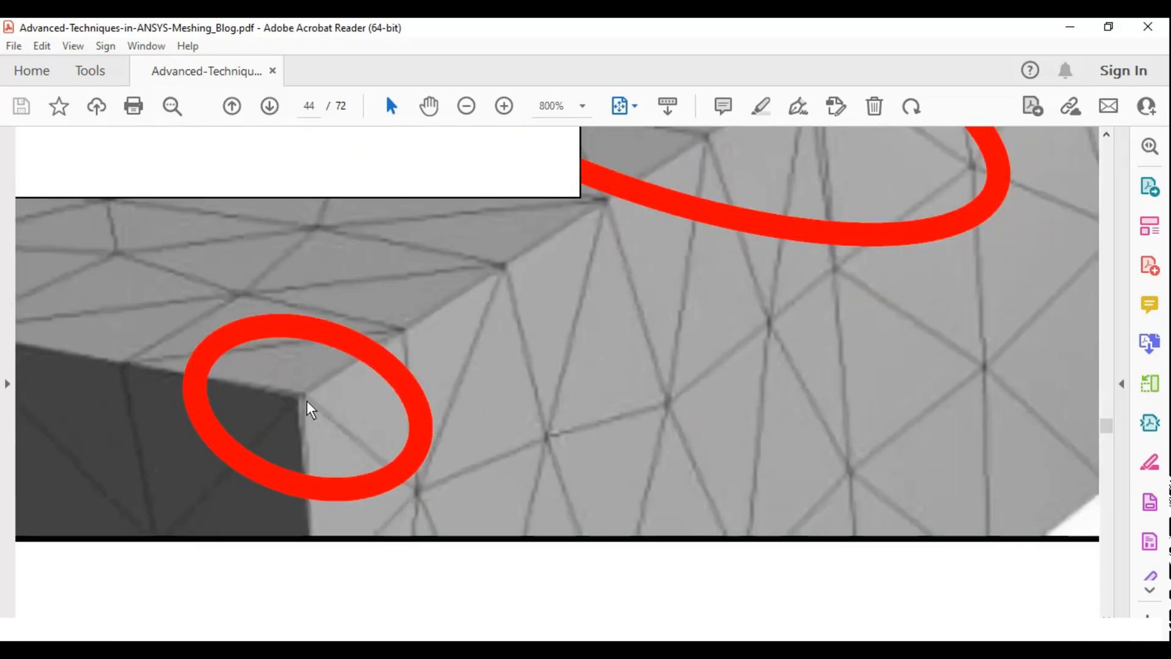
left_click(303, 433)
left_click(272, 578)
scroll(487, 474, "down", 4, "ctrl")
scroll(491, 484, "down", 6, "ctrl")
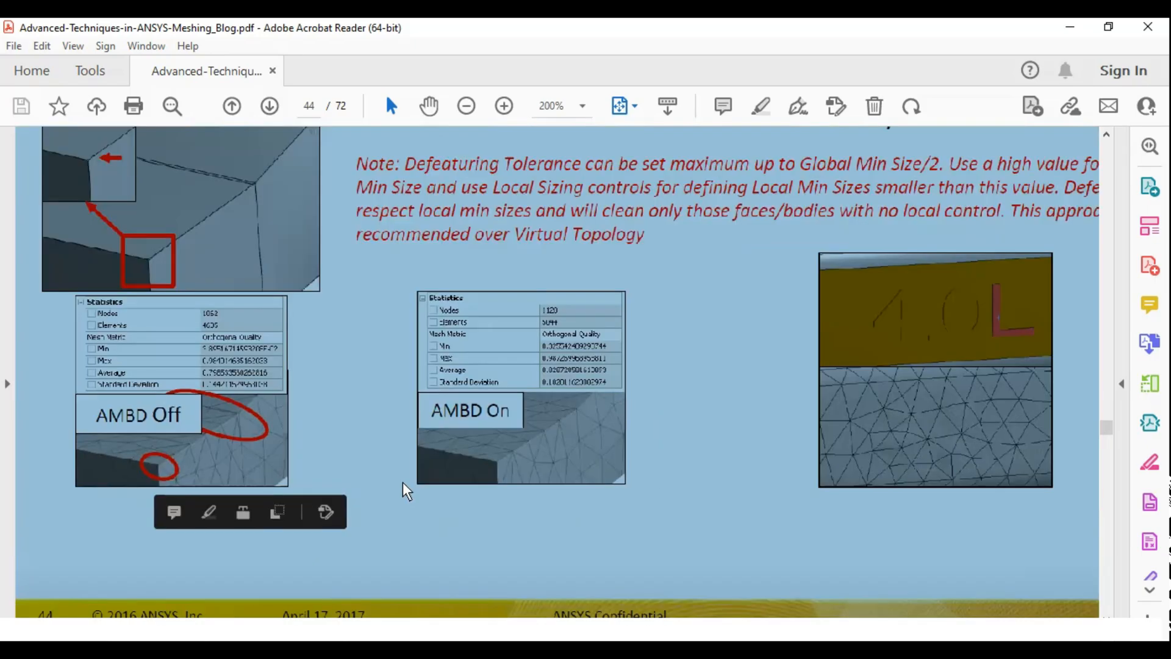